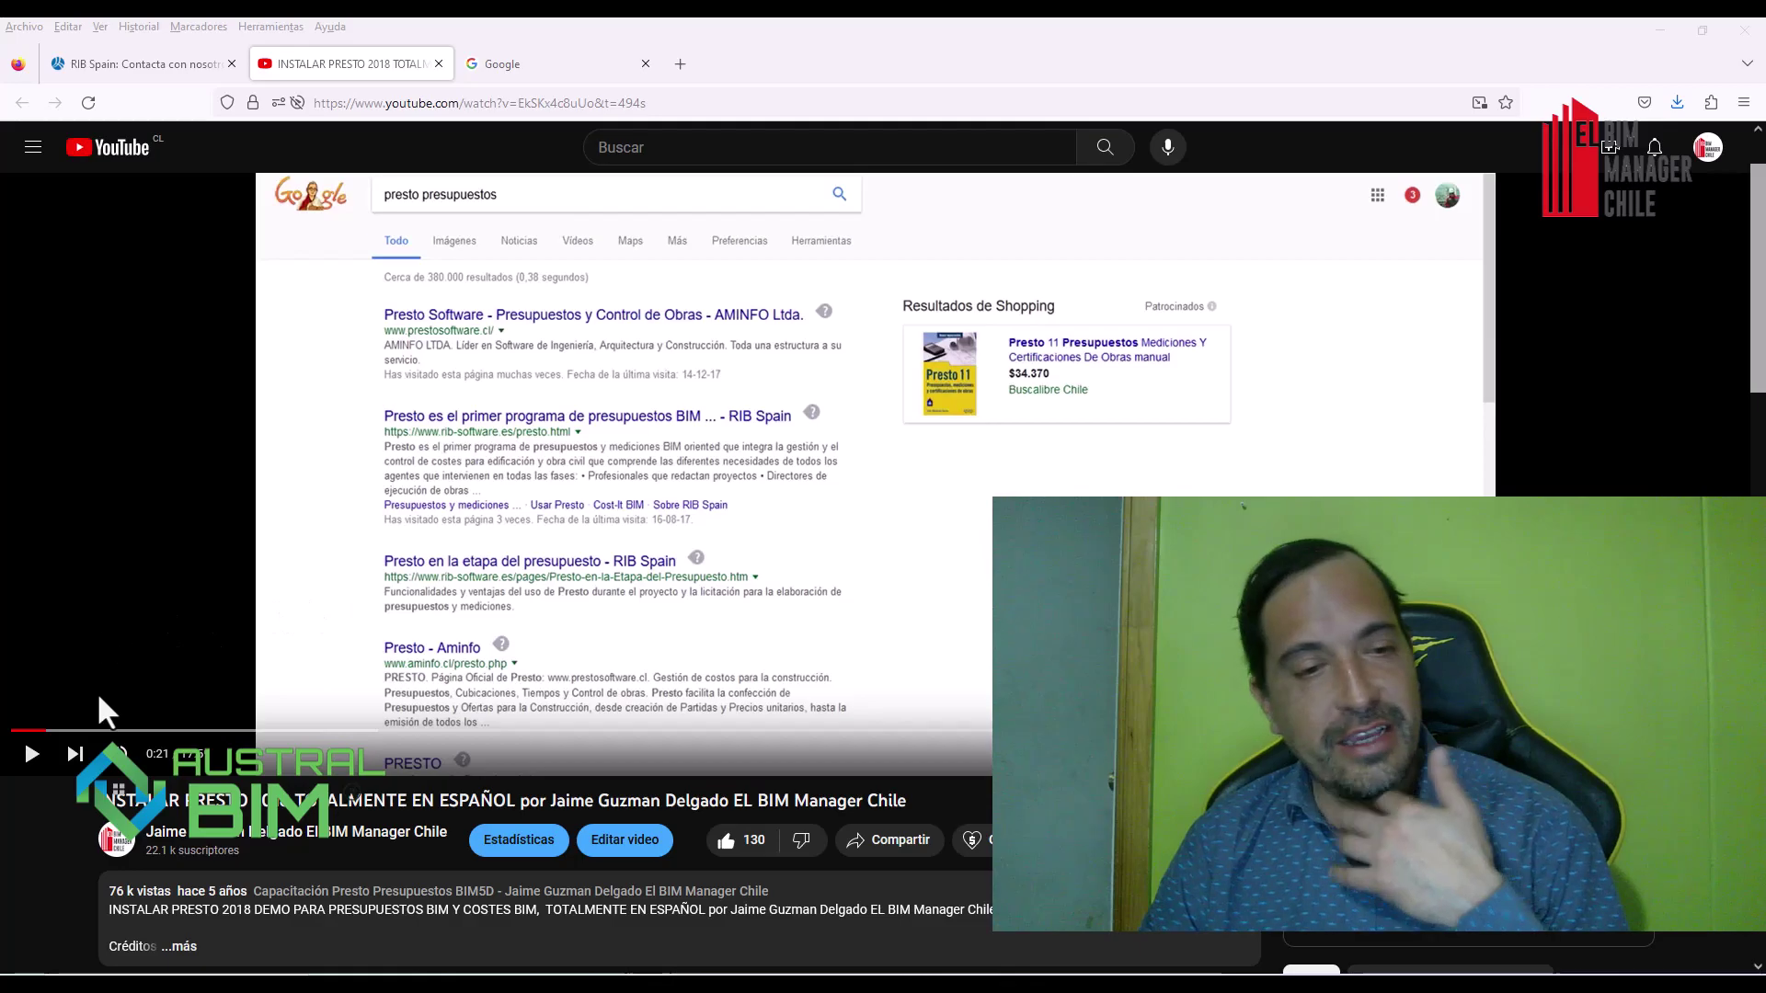
Step: Start playing the Presto 2018 demo installation tutorial on YouTube
click(31, 760)
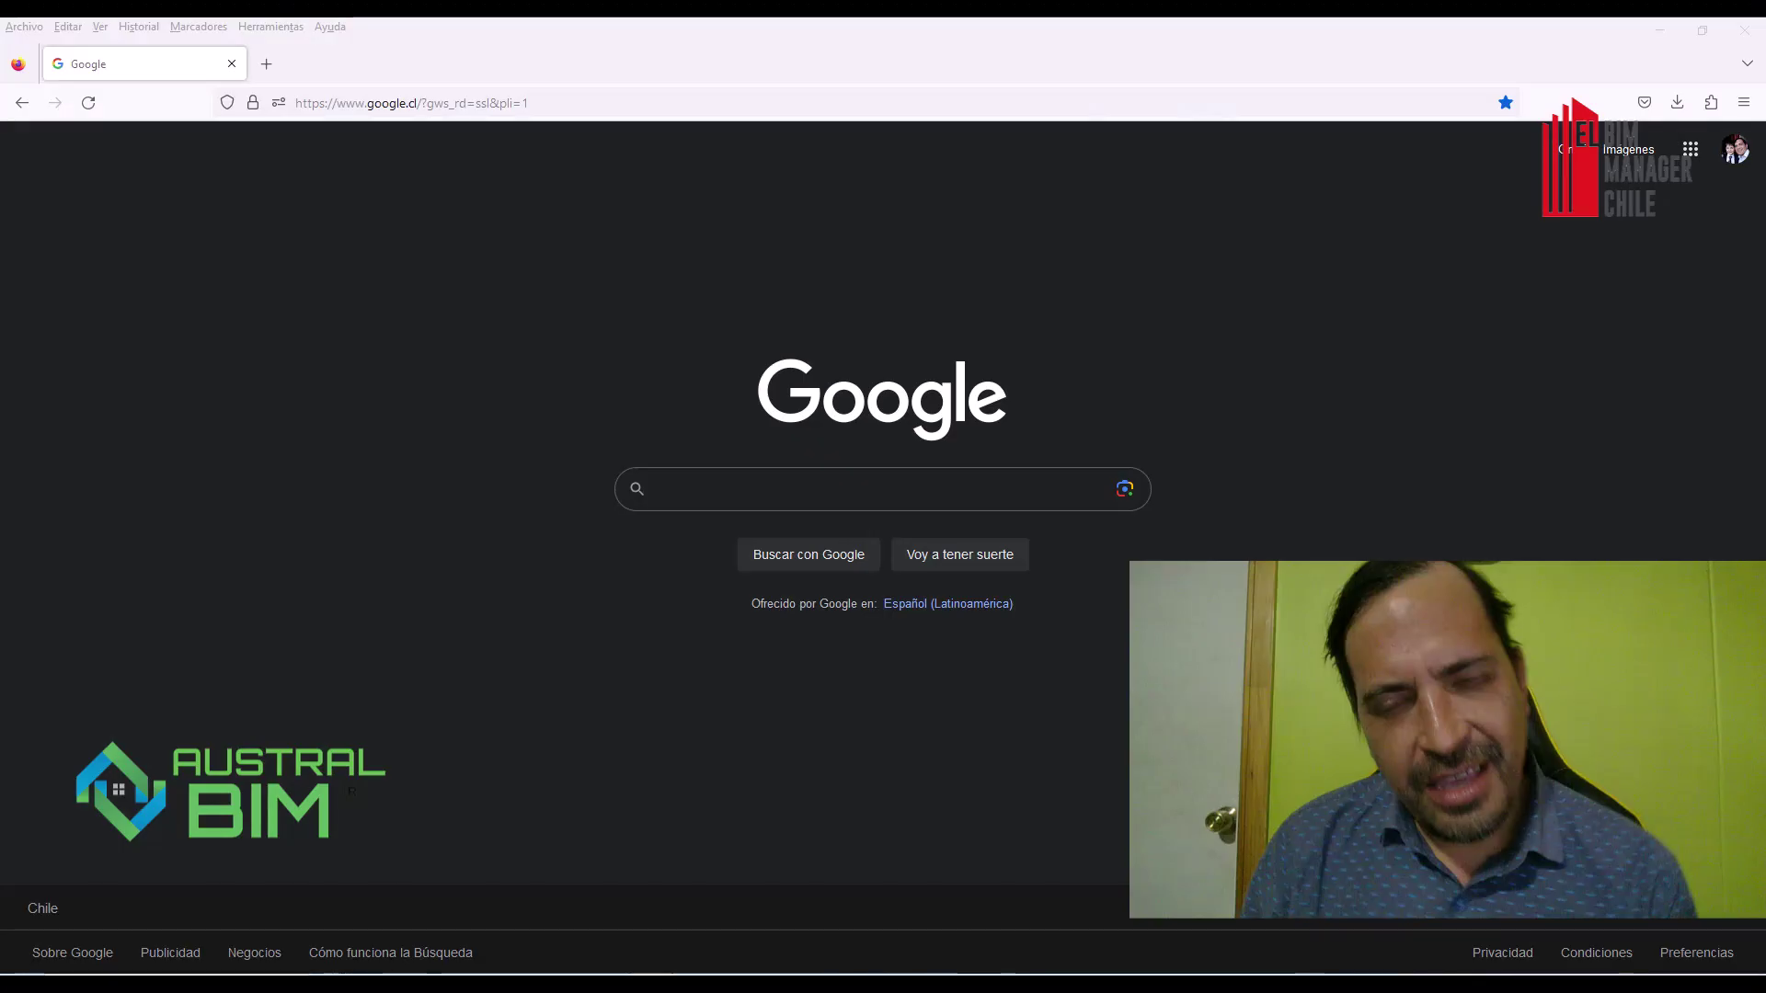
Step: Search Google for 'presto presupuesto' and open the RIB Spain Presto result
click(750, 486)
text(p)
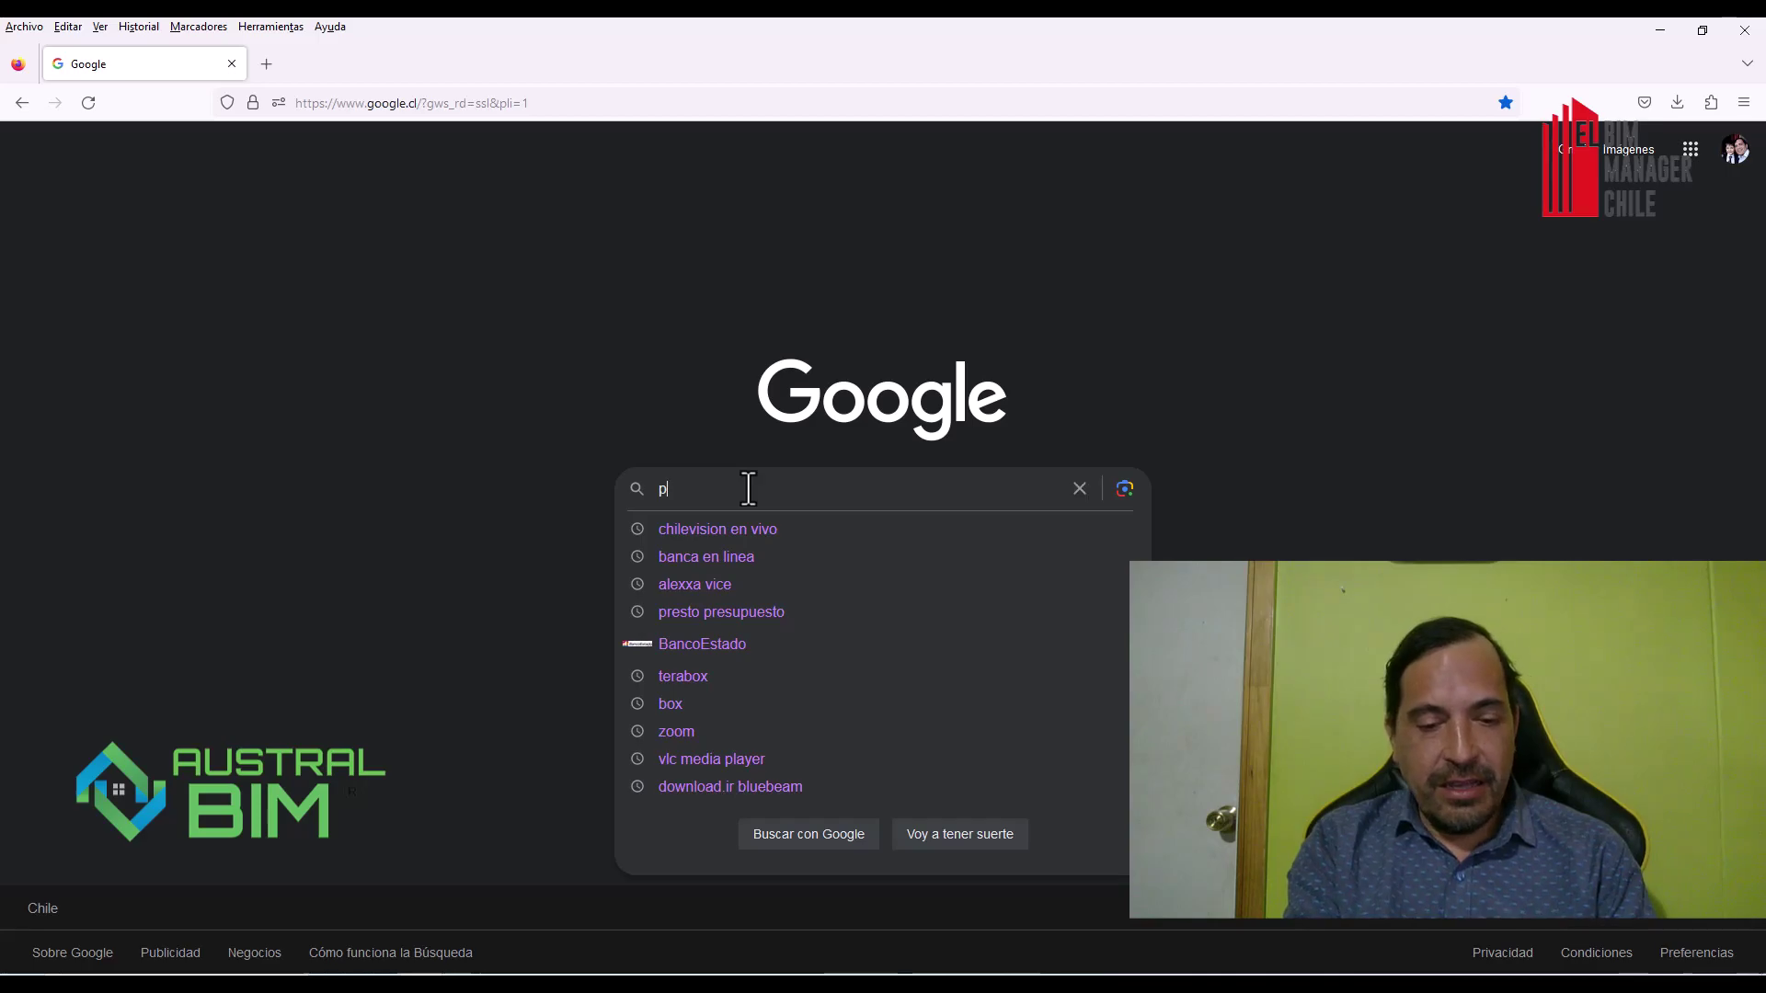
text(res)
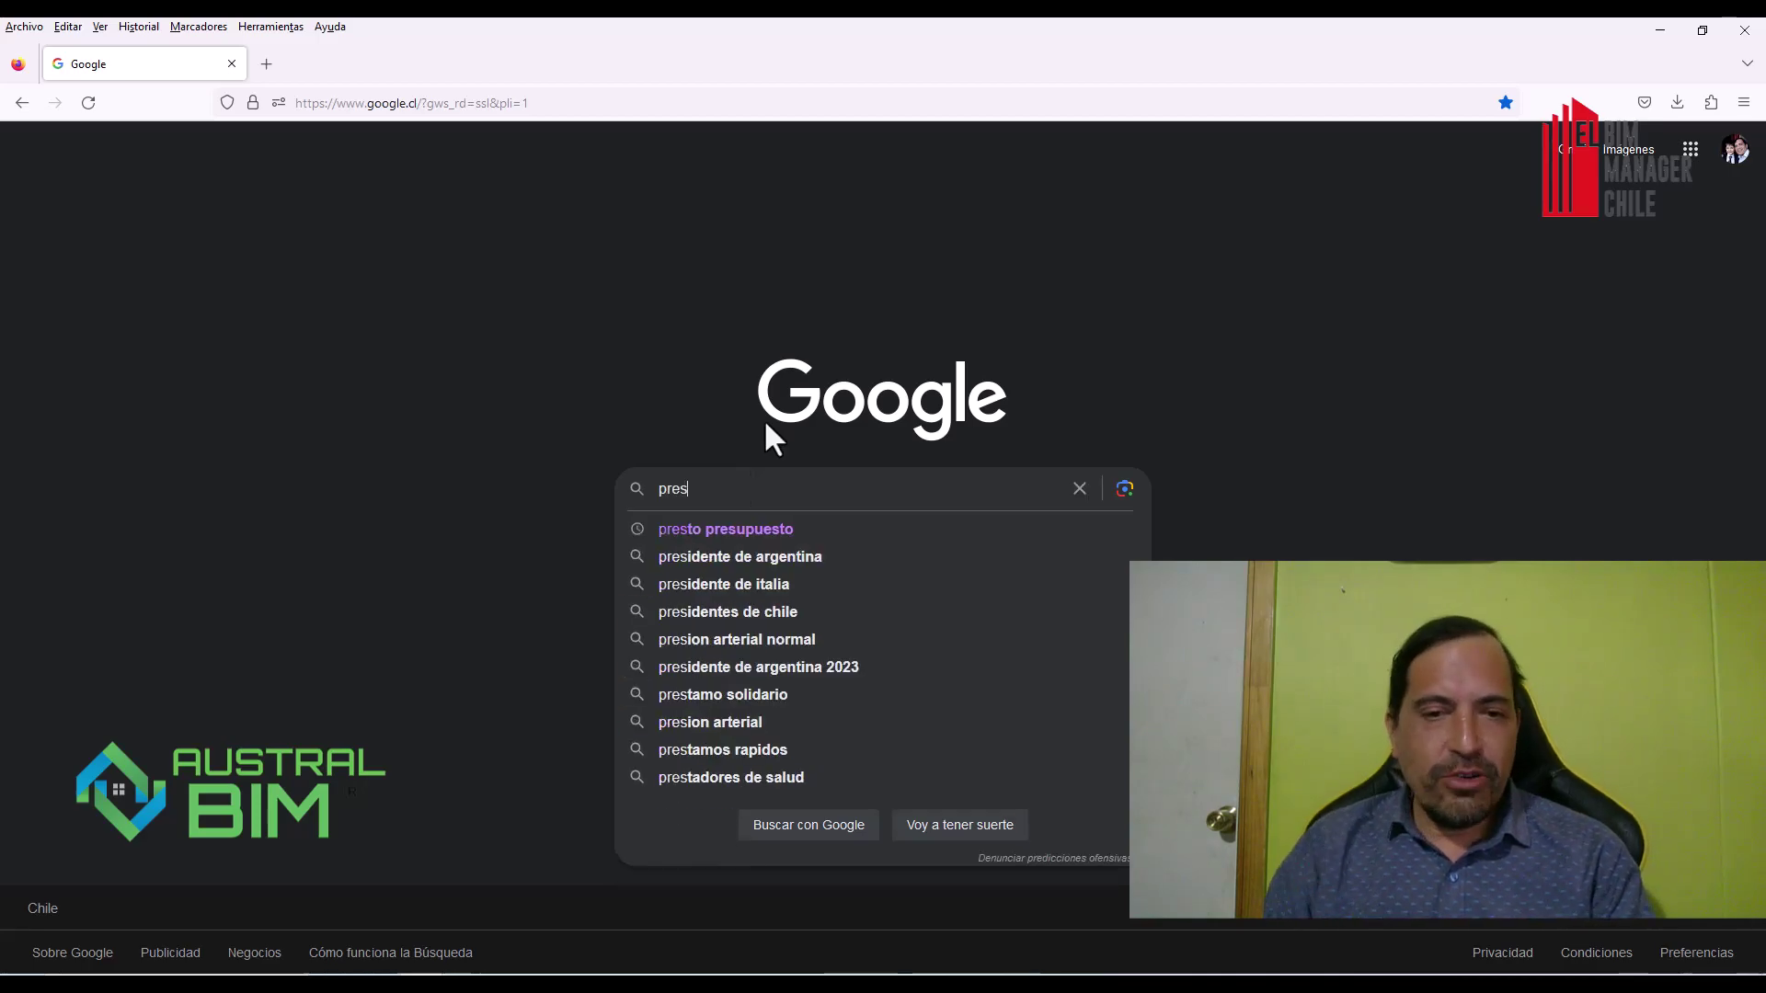
click(725, 528)
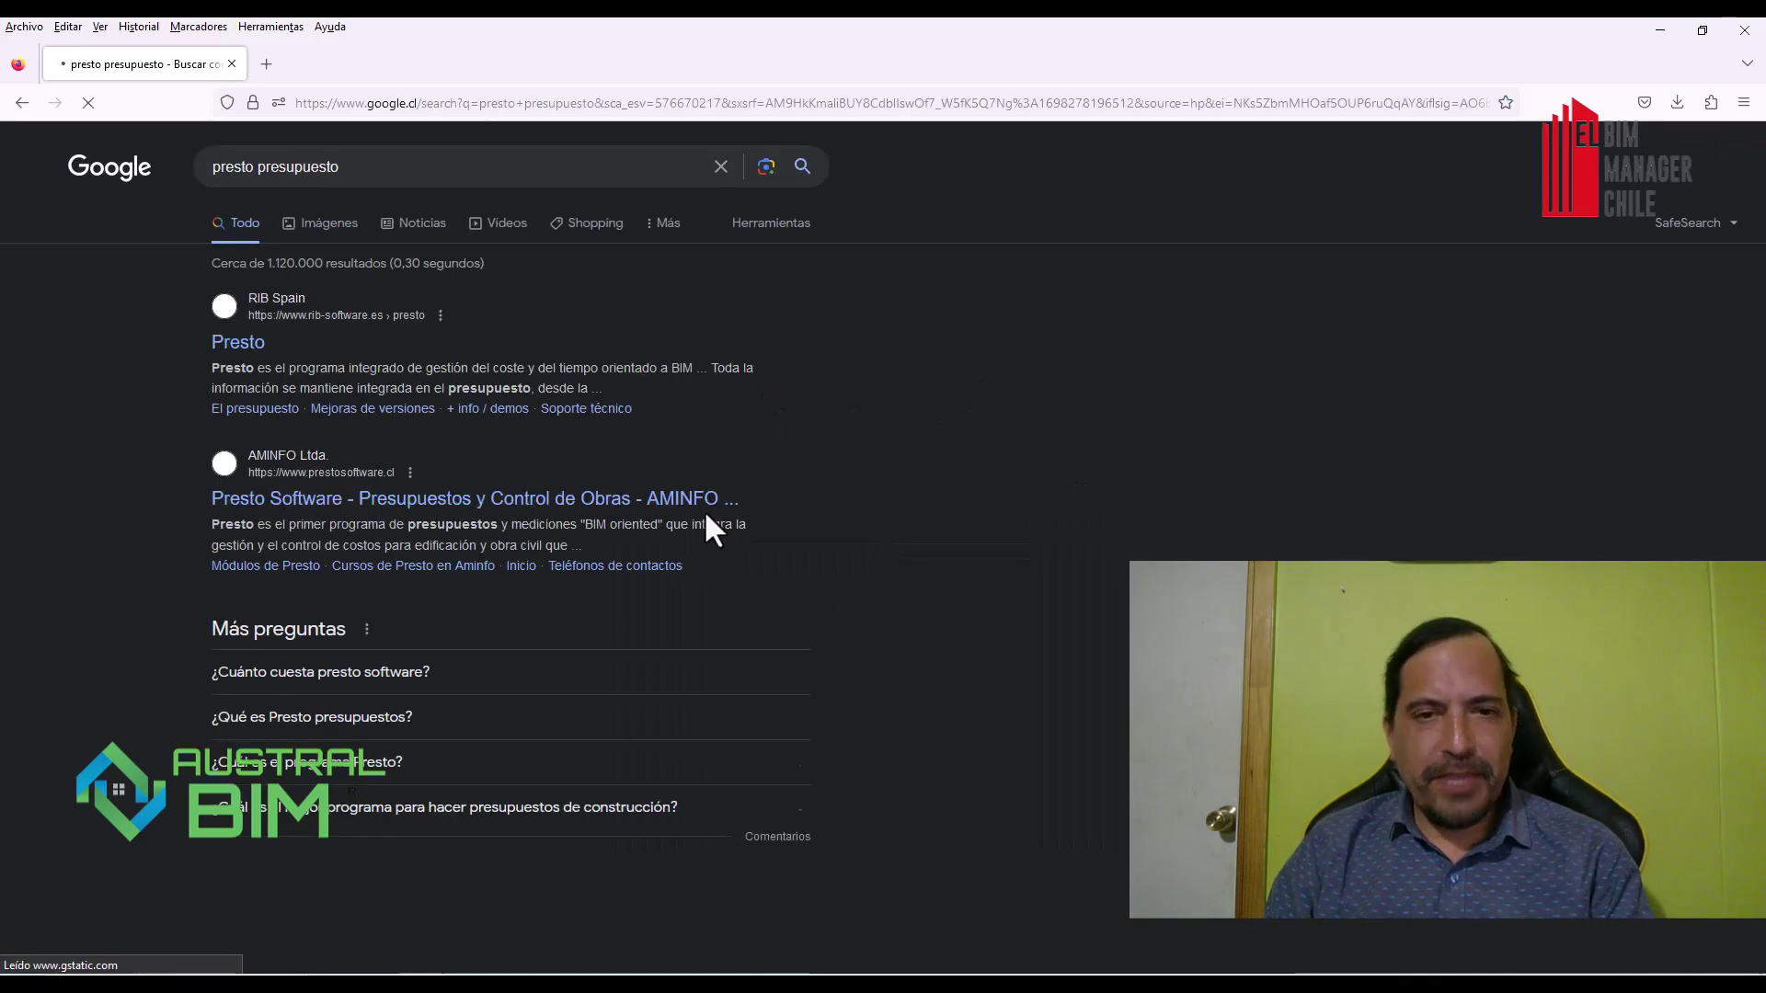
click(233, 345)
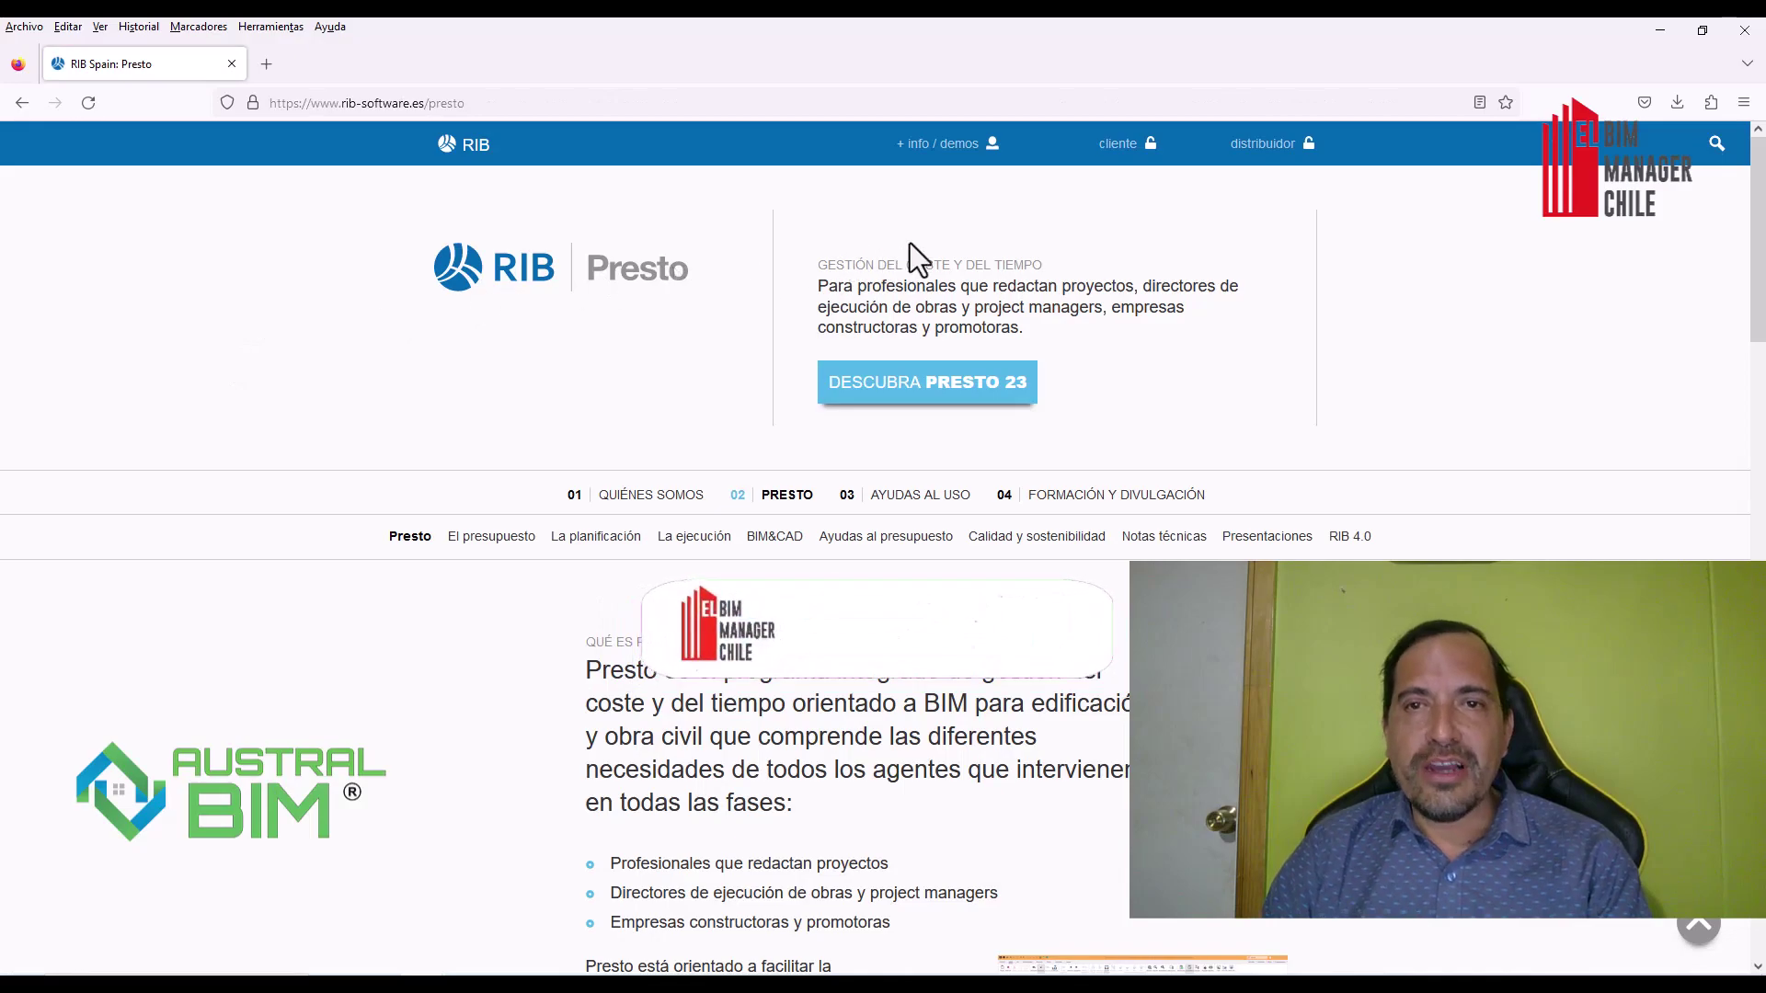
Step: Open the '+ info / demos' request form and choose 'Descargar Presto Demo + Cost-it Demo'
click(954, 148)
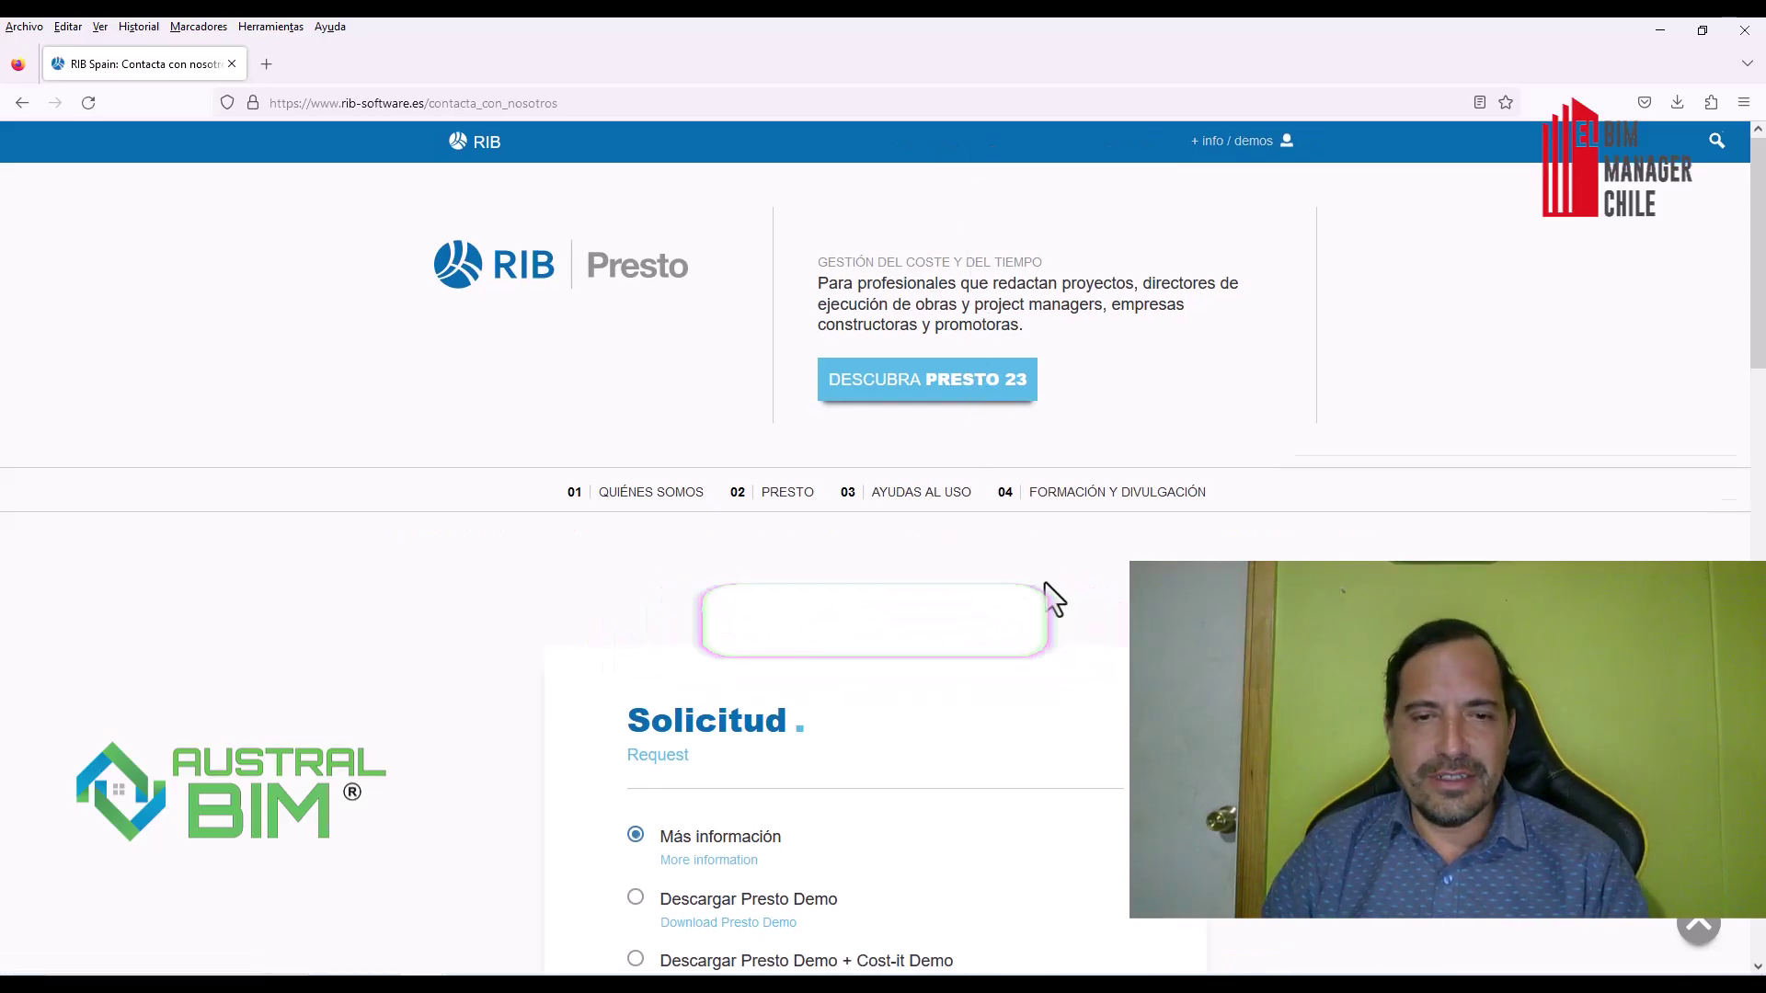
scroll(1054, 600, down, 5)
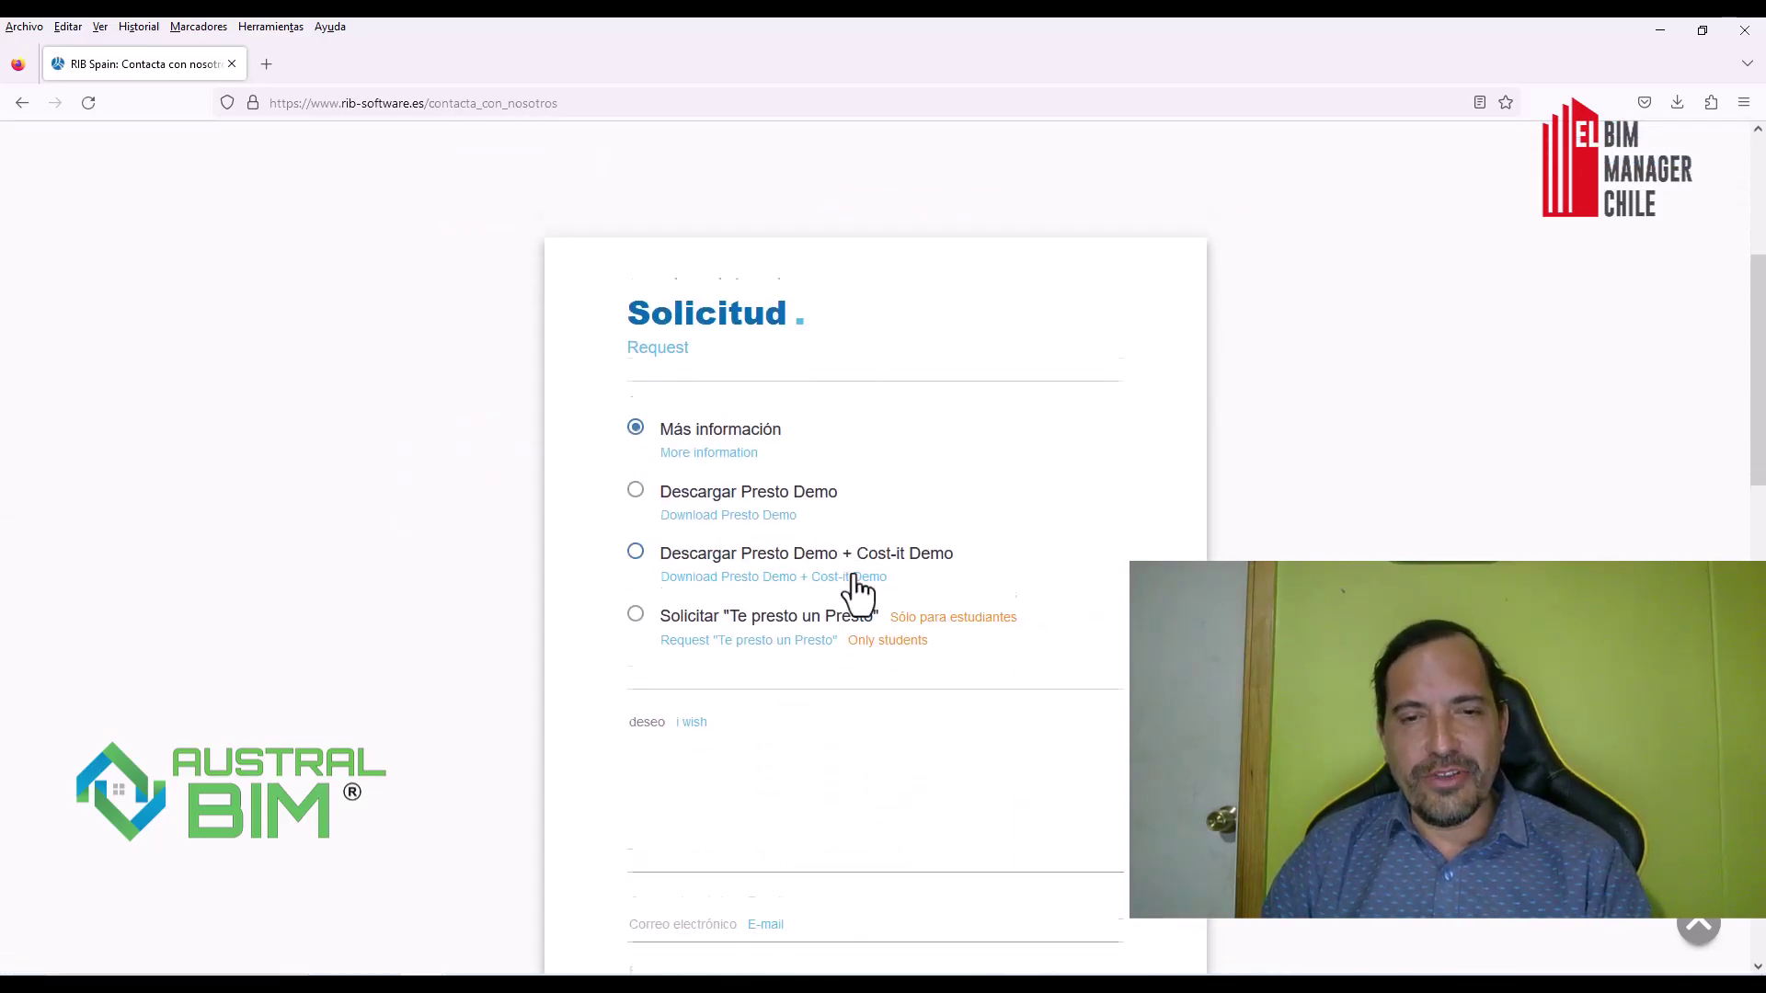
scroll(859, 593, down, 1)
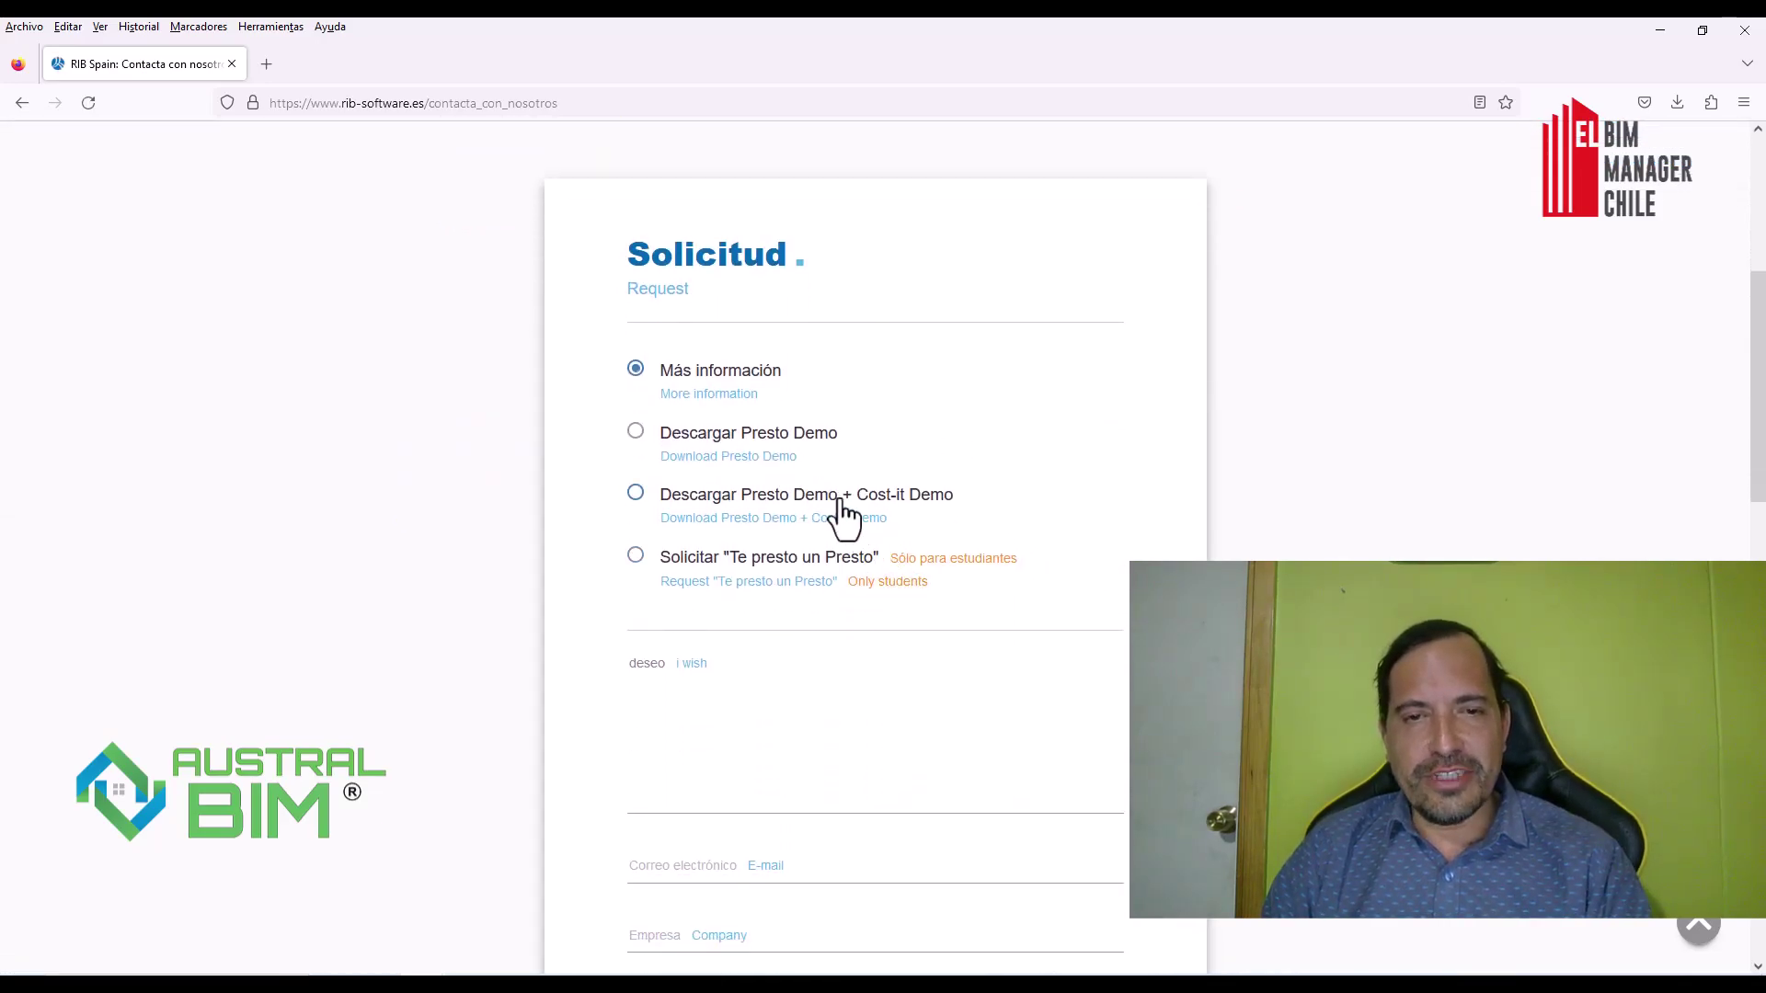
click(644, 497)
scroll(763, 695, down, 2)
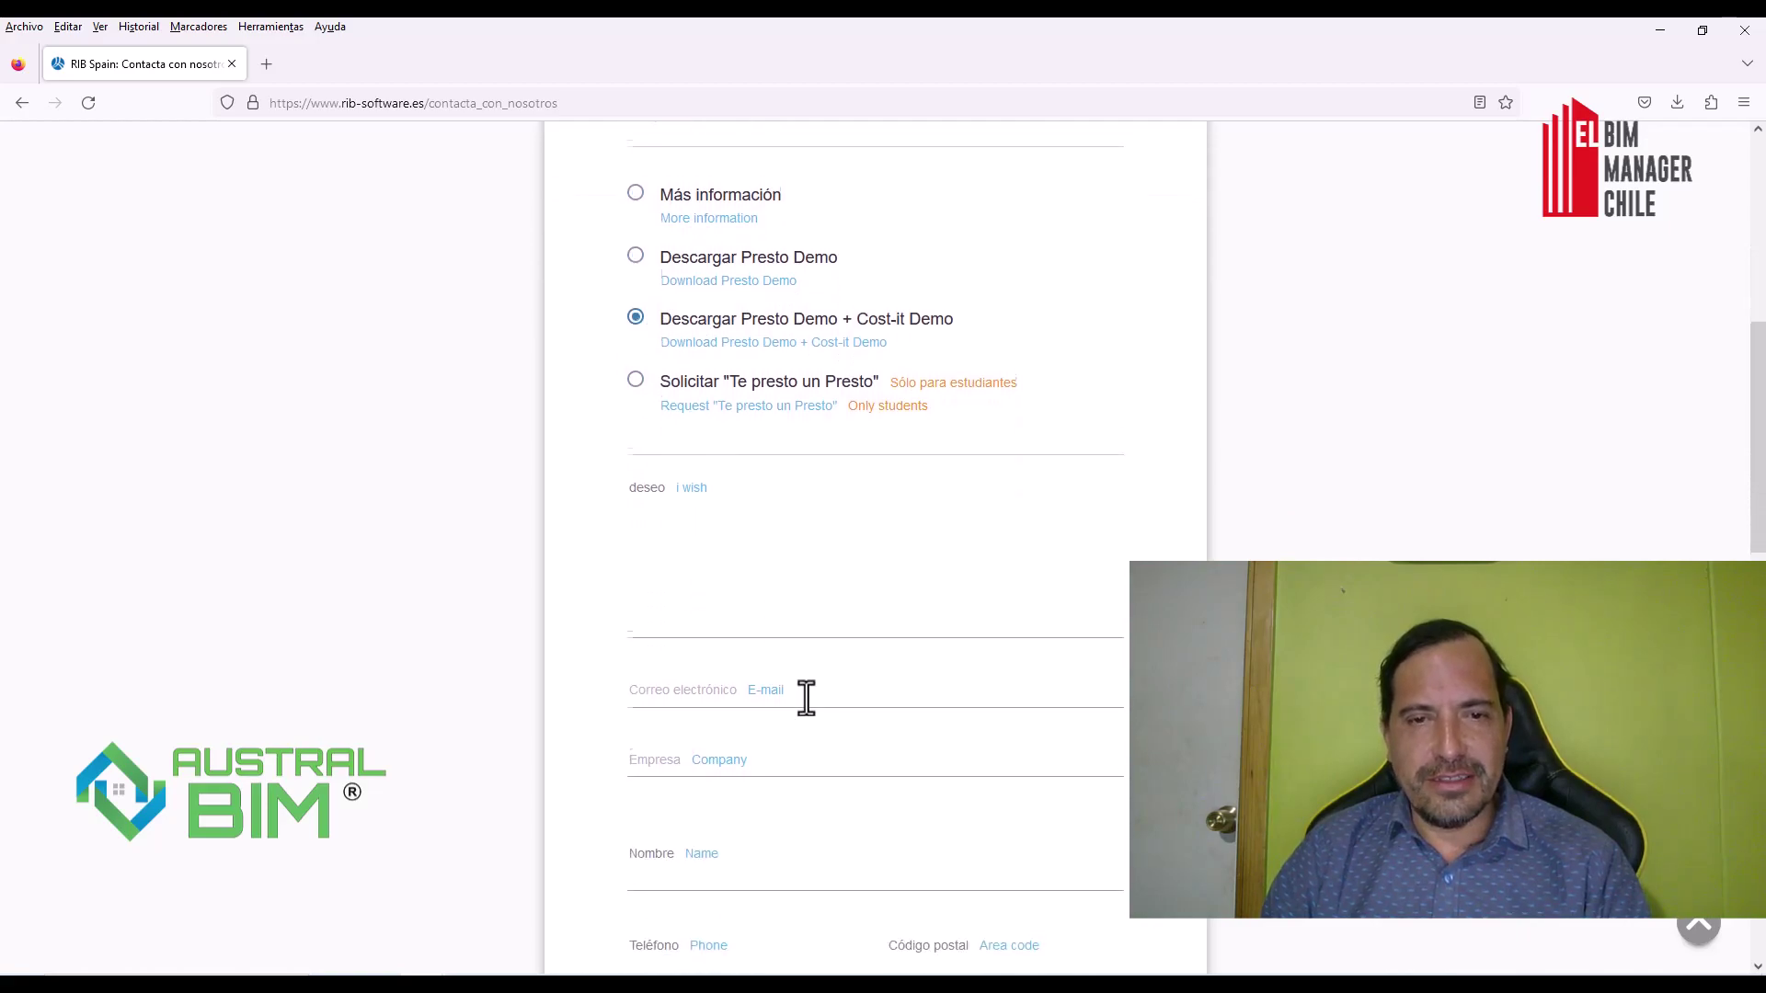
Step: Write the requester's details in the form's wish message box
click(768, 606)
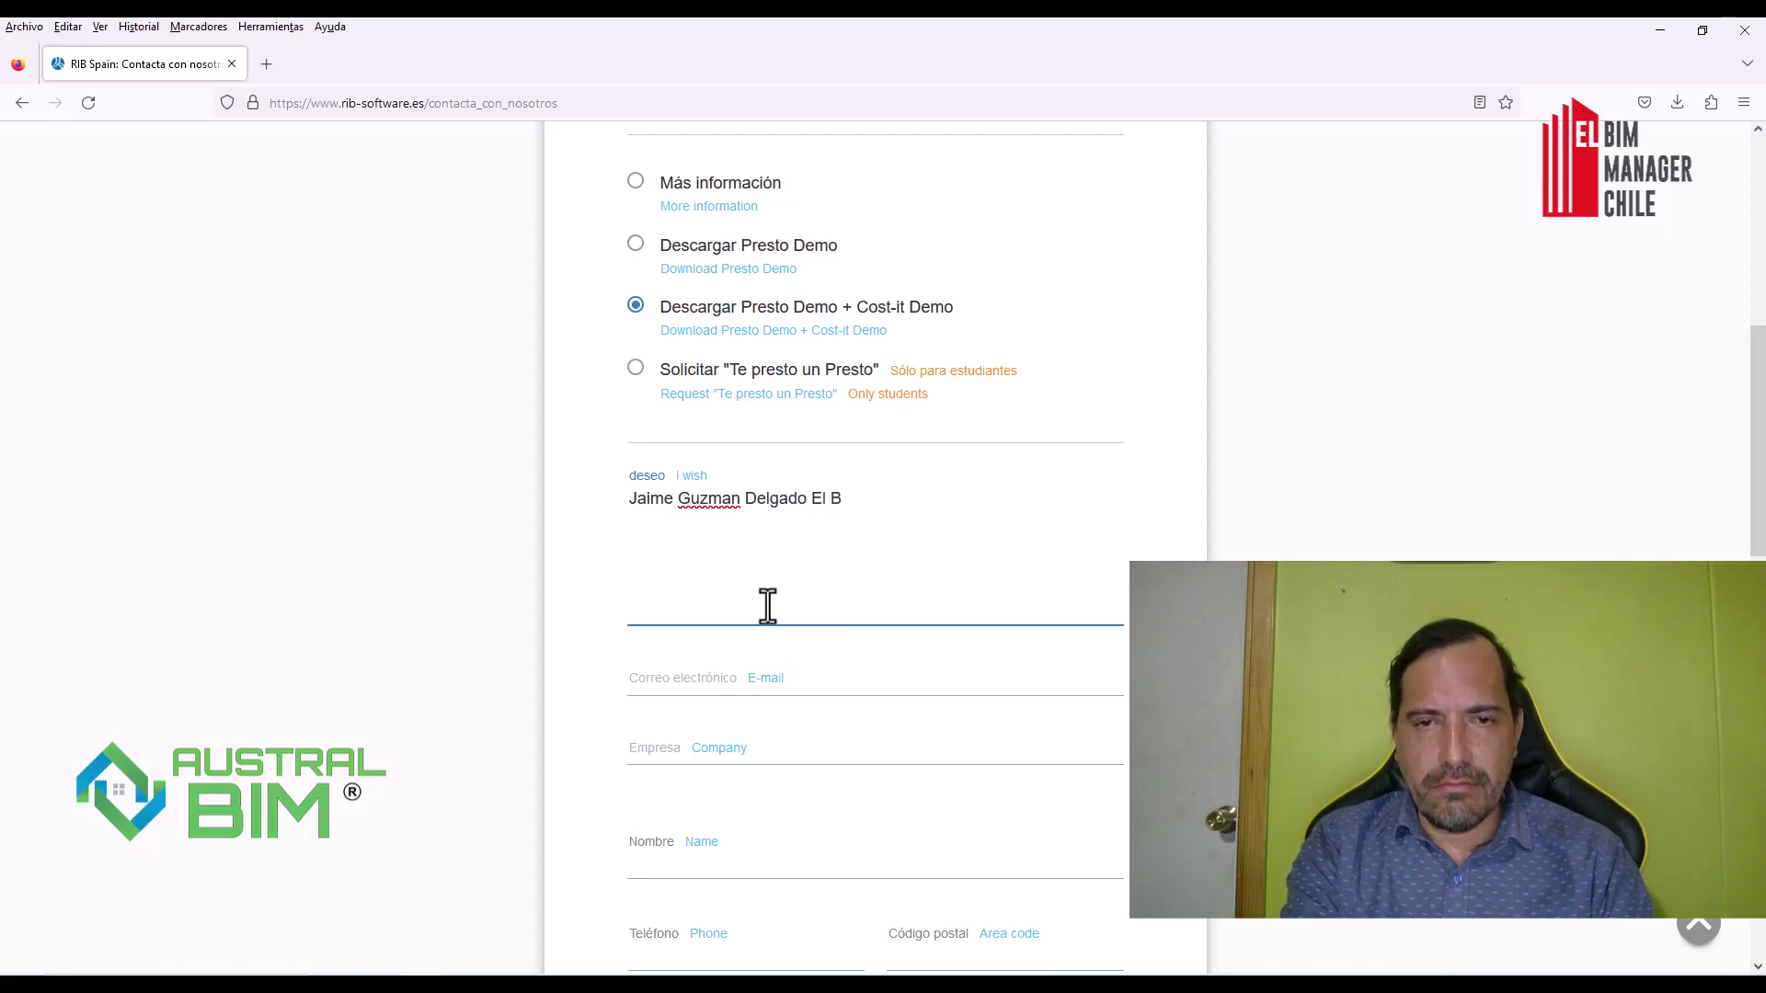
text(IOM)
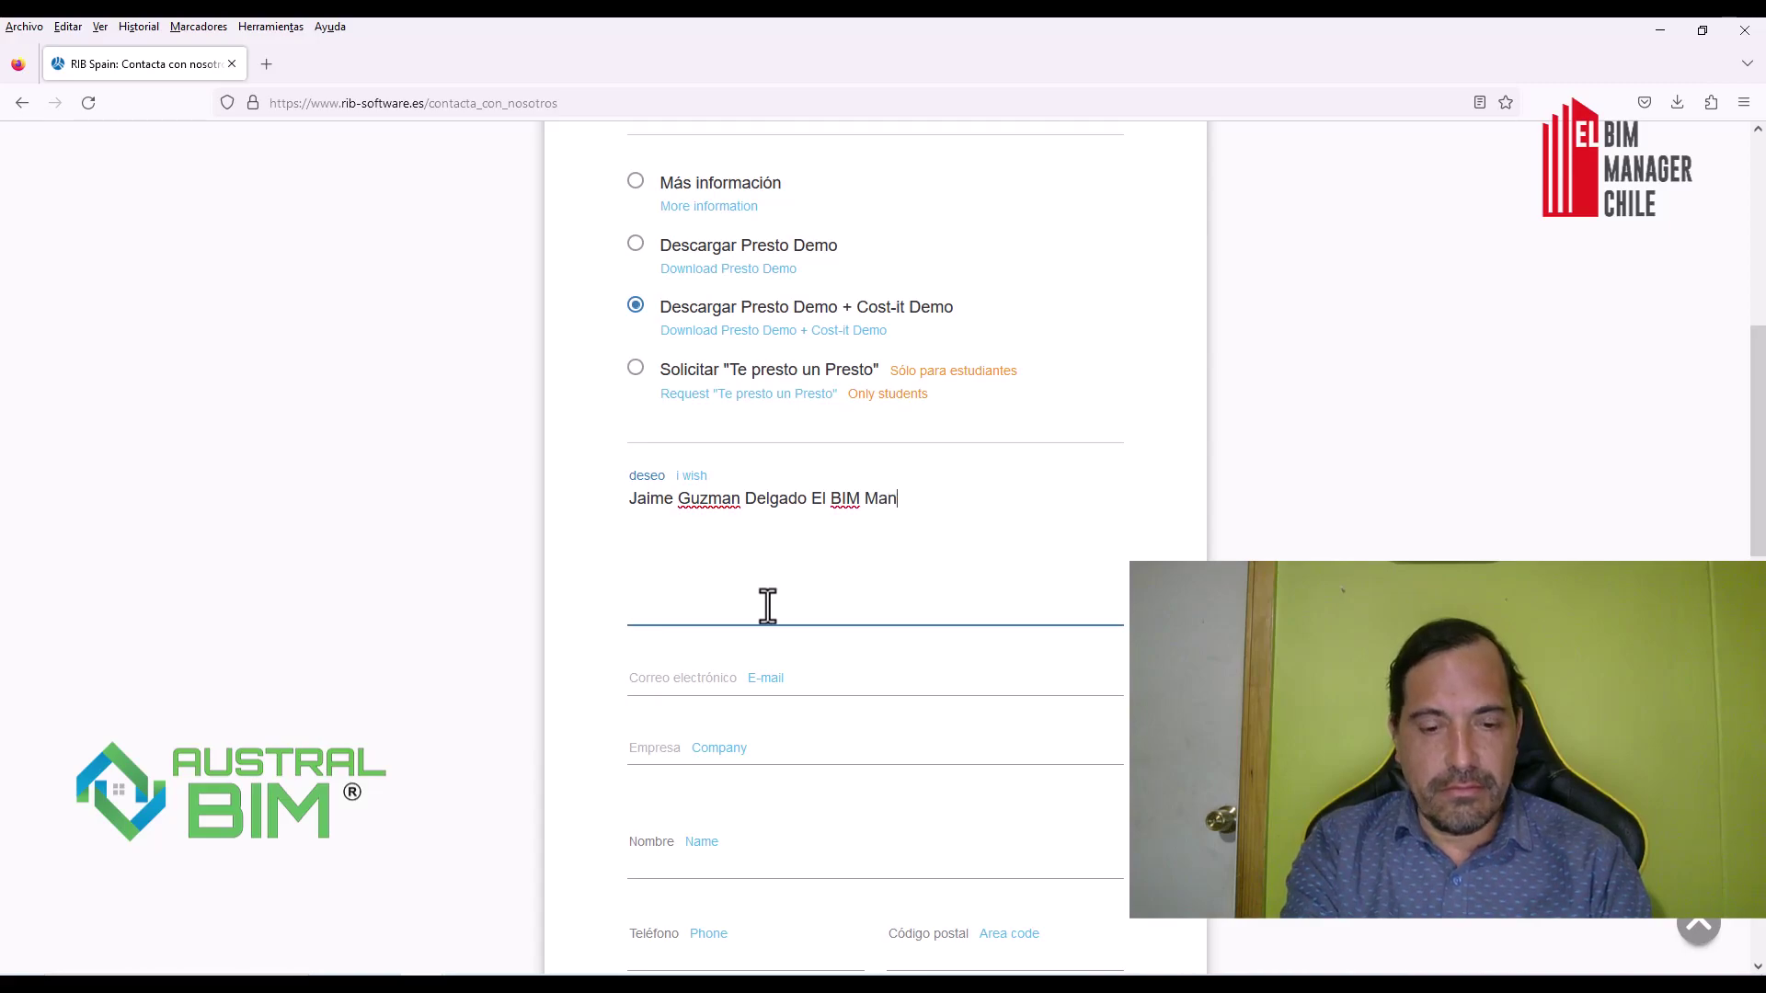
text(er Chi)
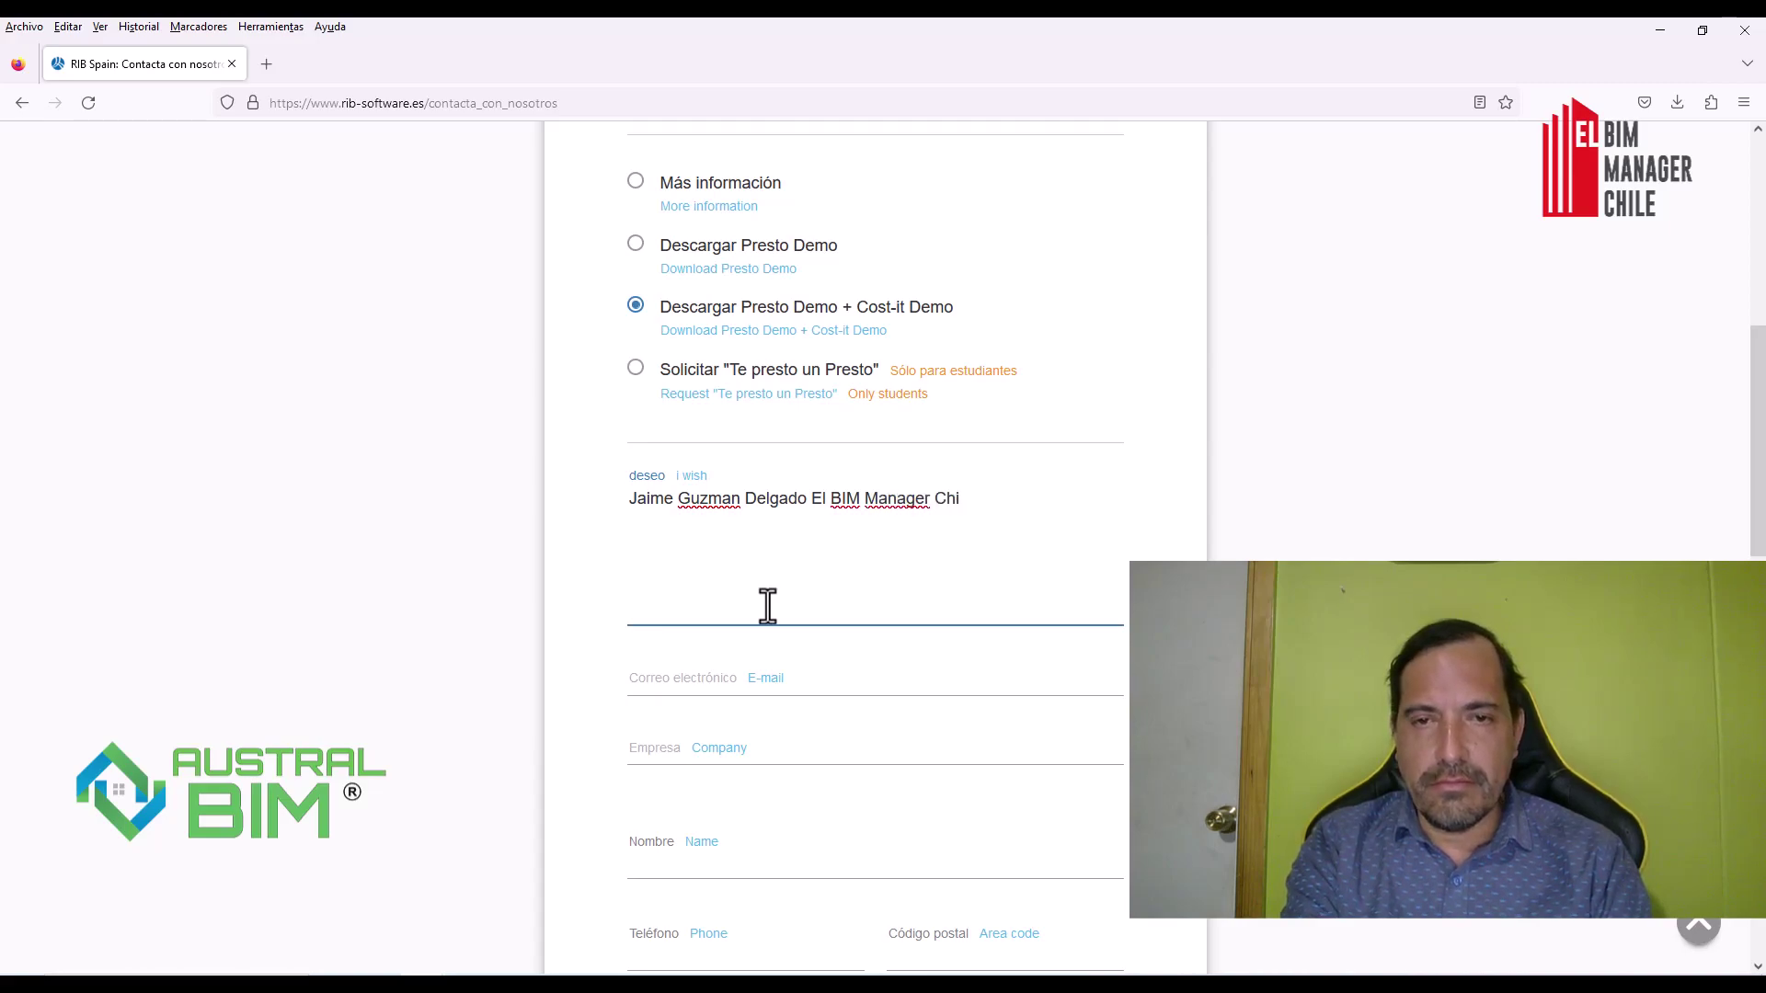
text(e)
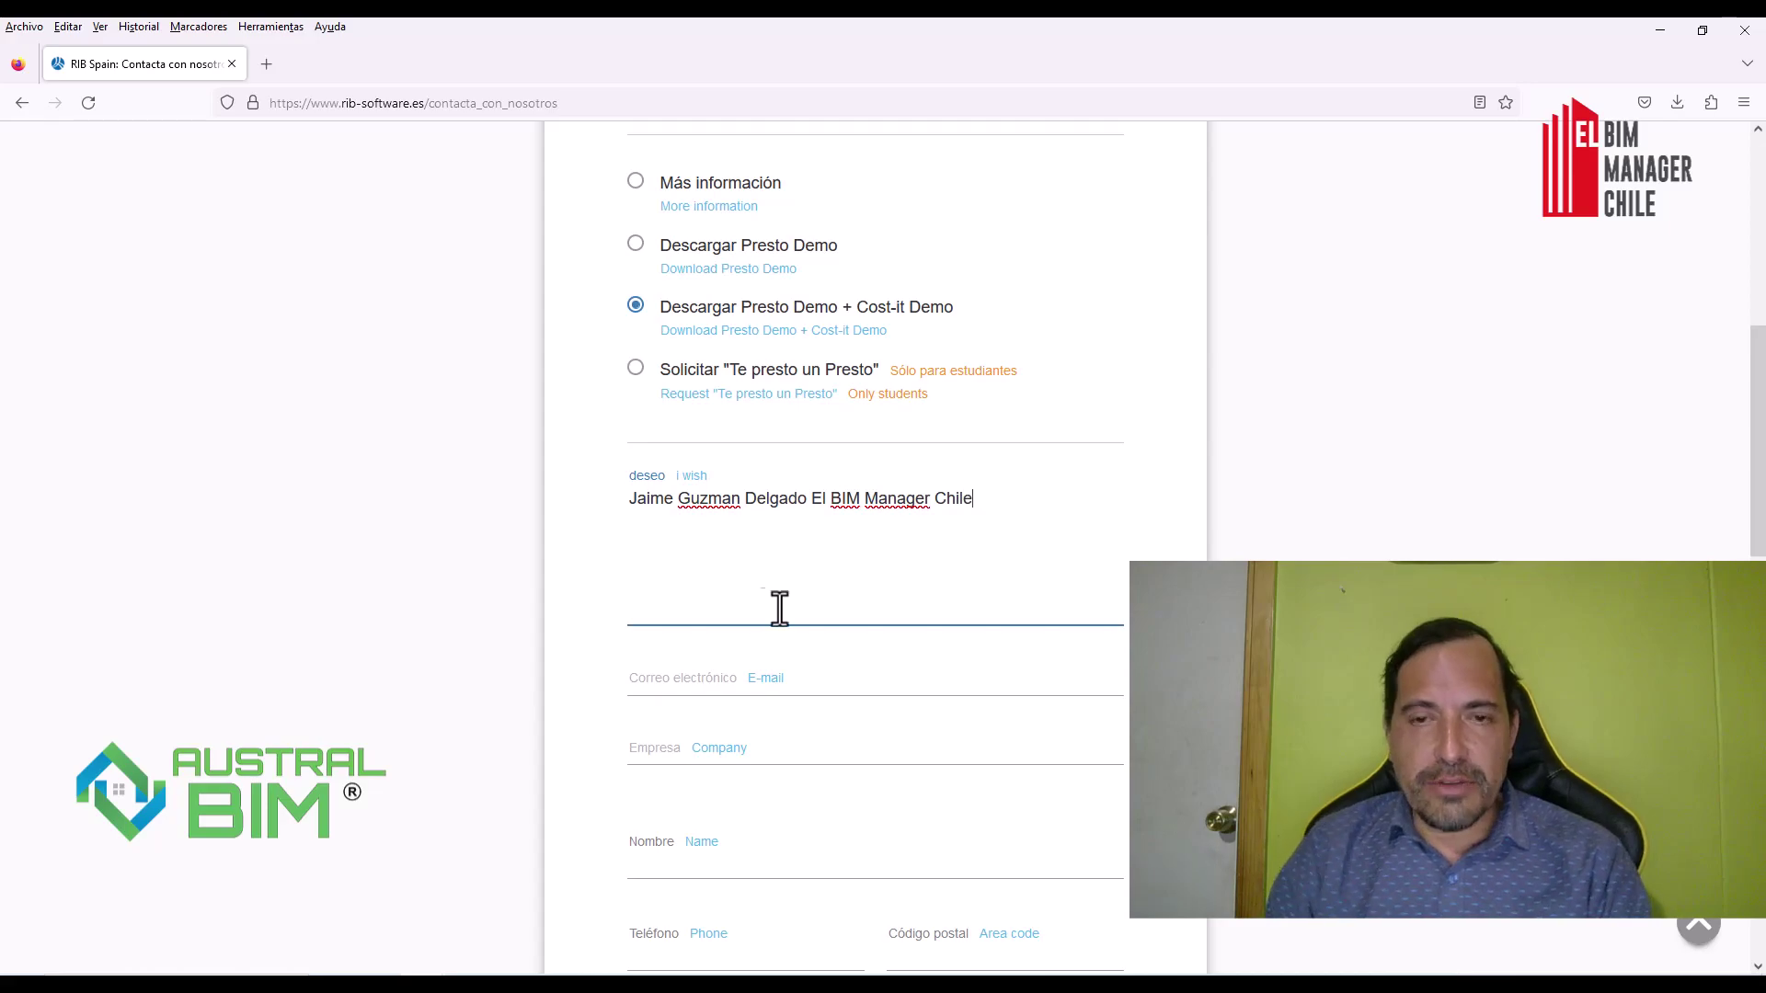
scroll(822, 660, down, 1)
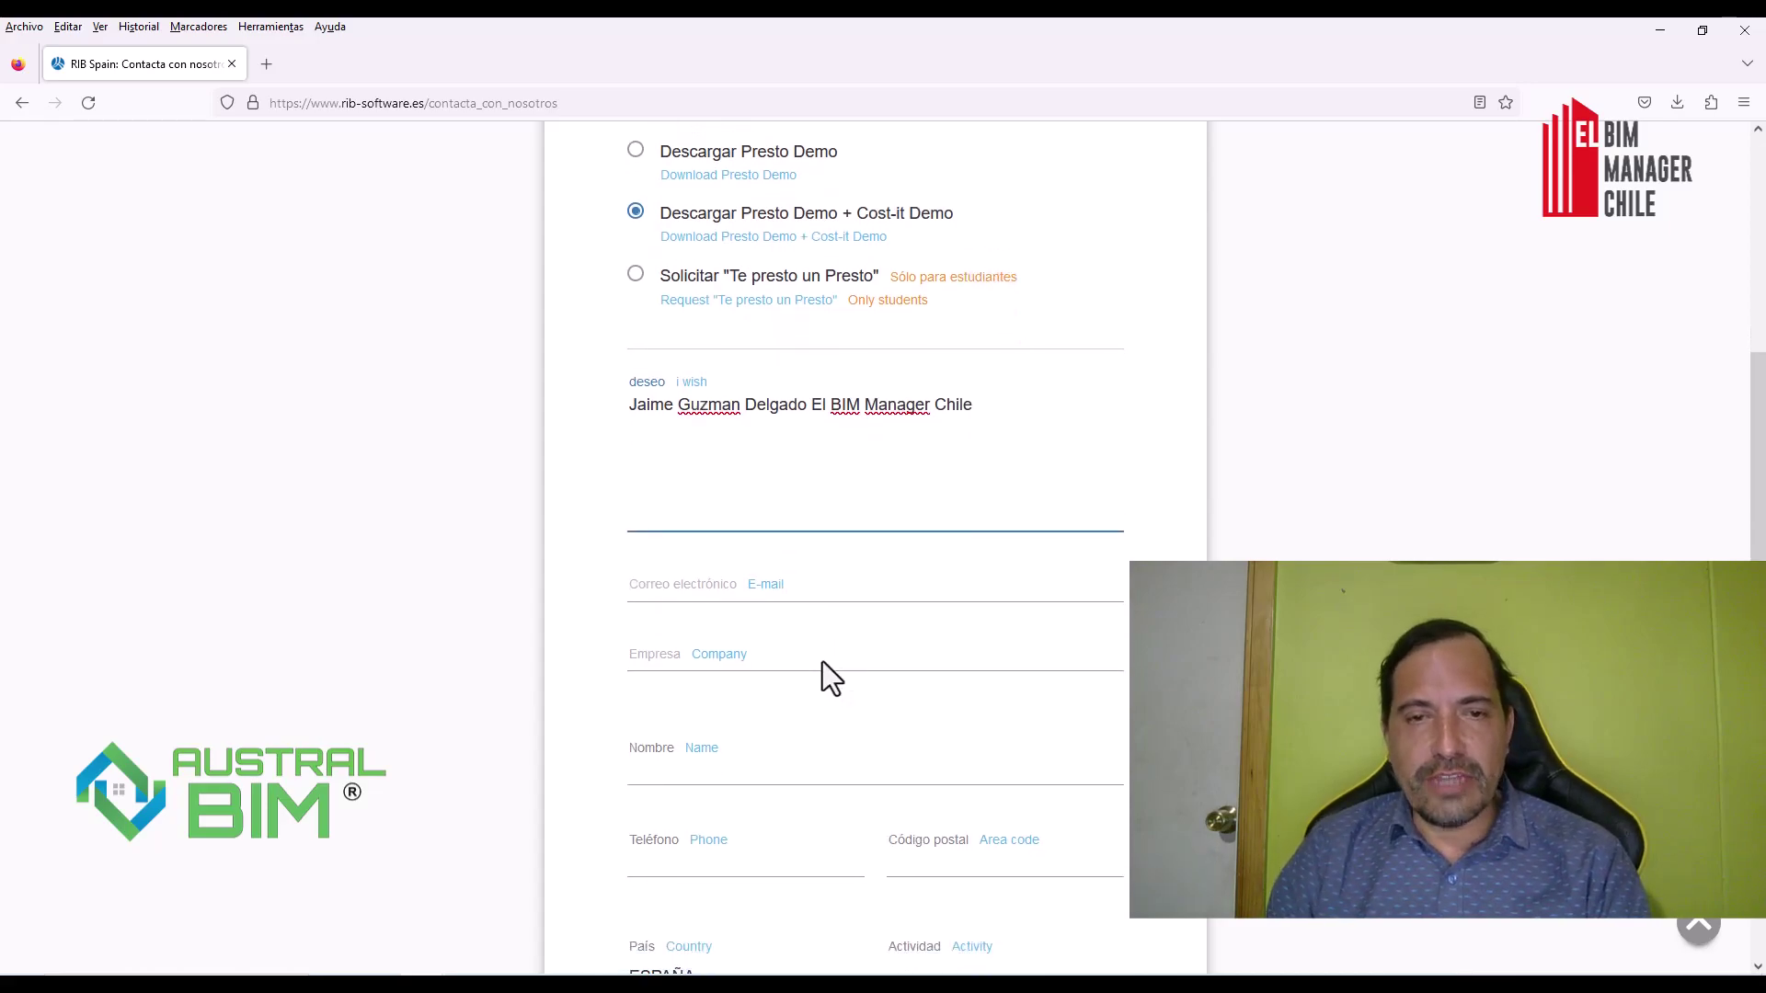
Step: Enter the contact e-mail and the company name AUSTRAL BIM SPA CHILE
click(711, 587)
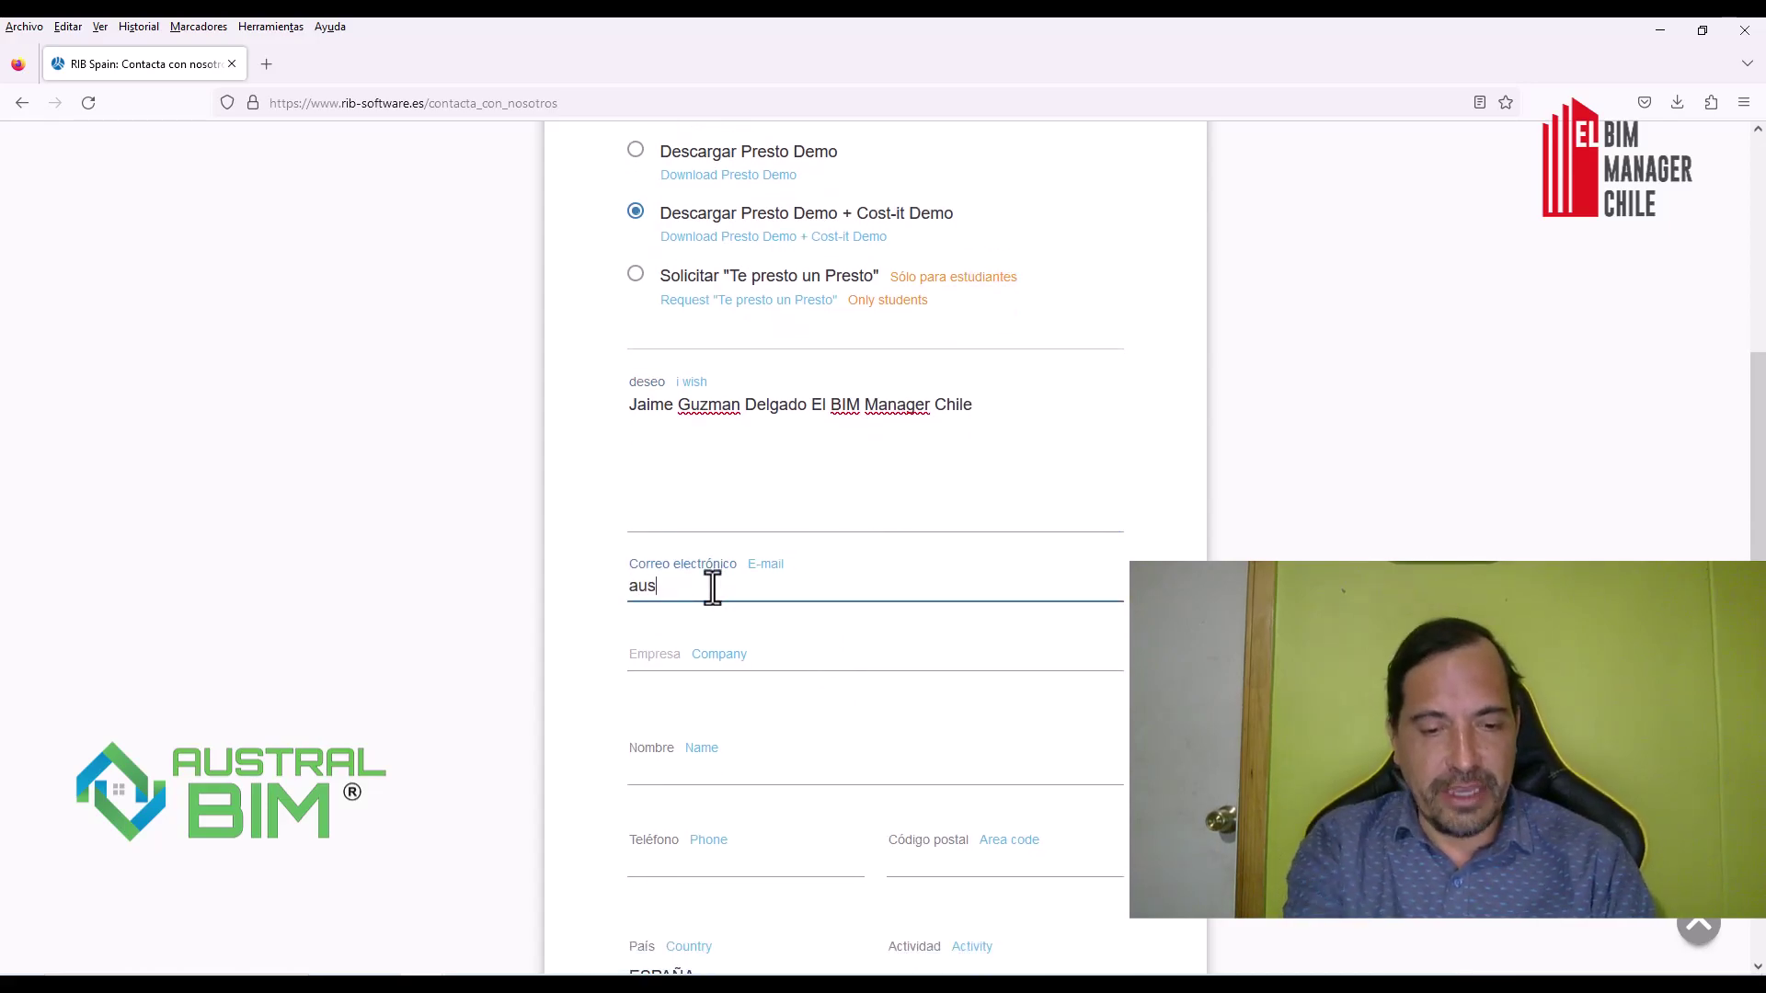
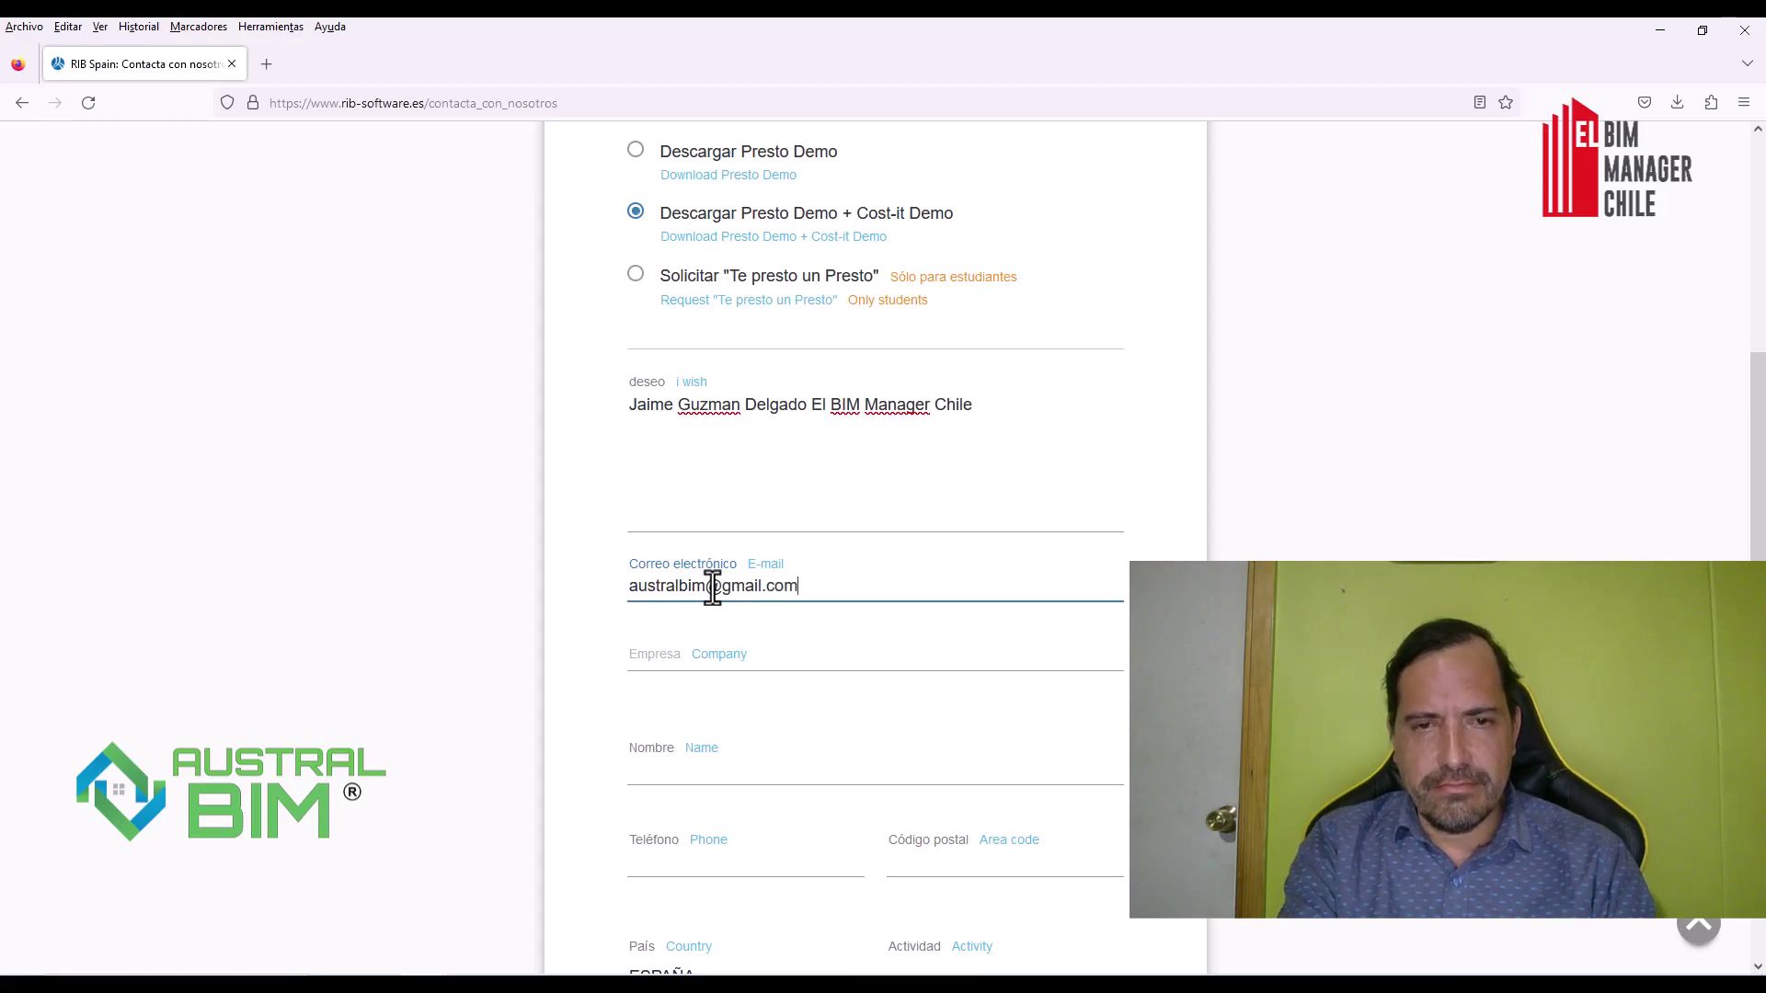
click(782, 659)
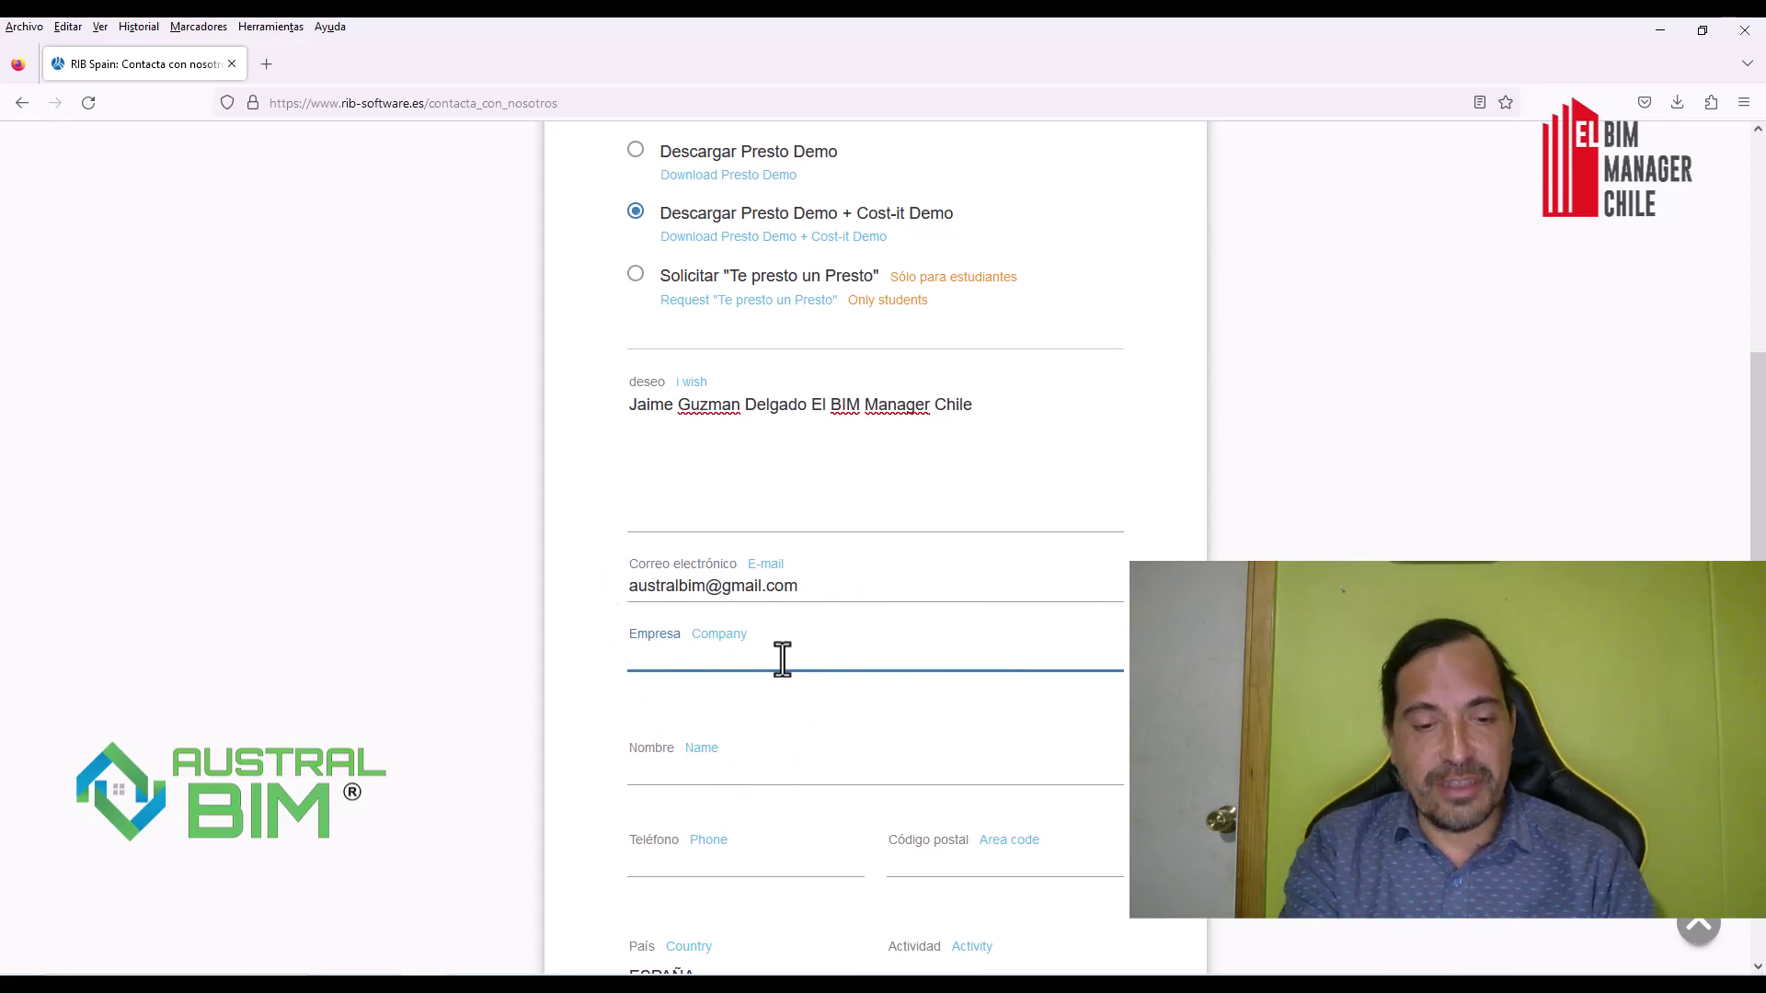
text(AU)
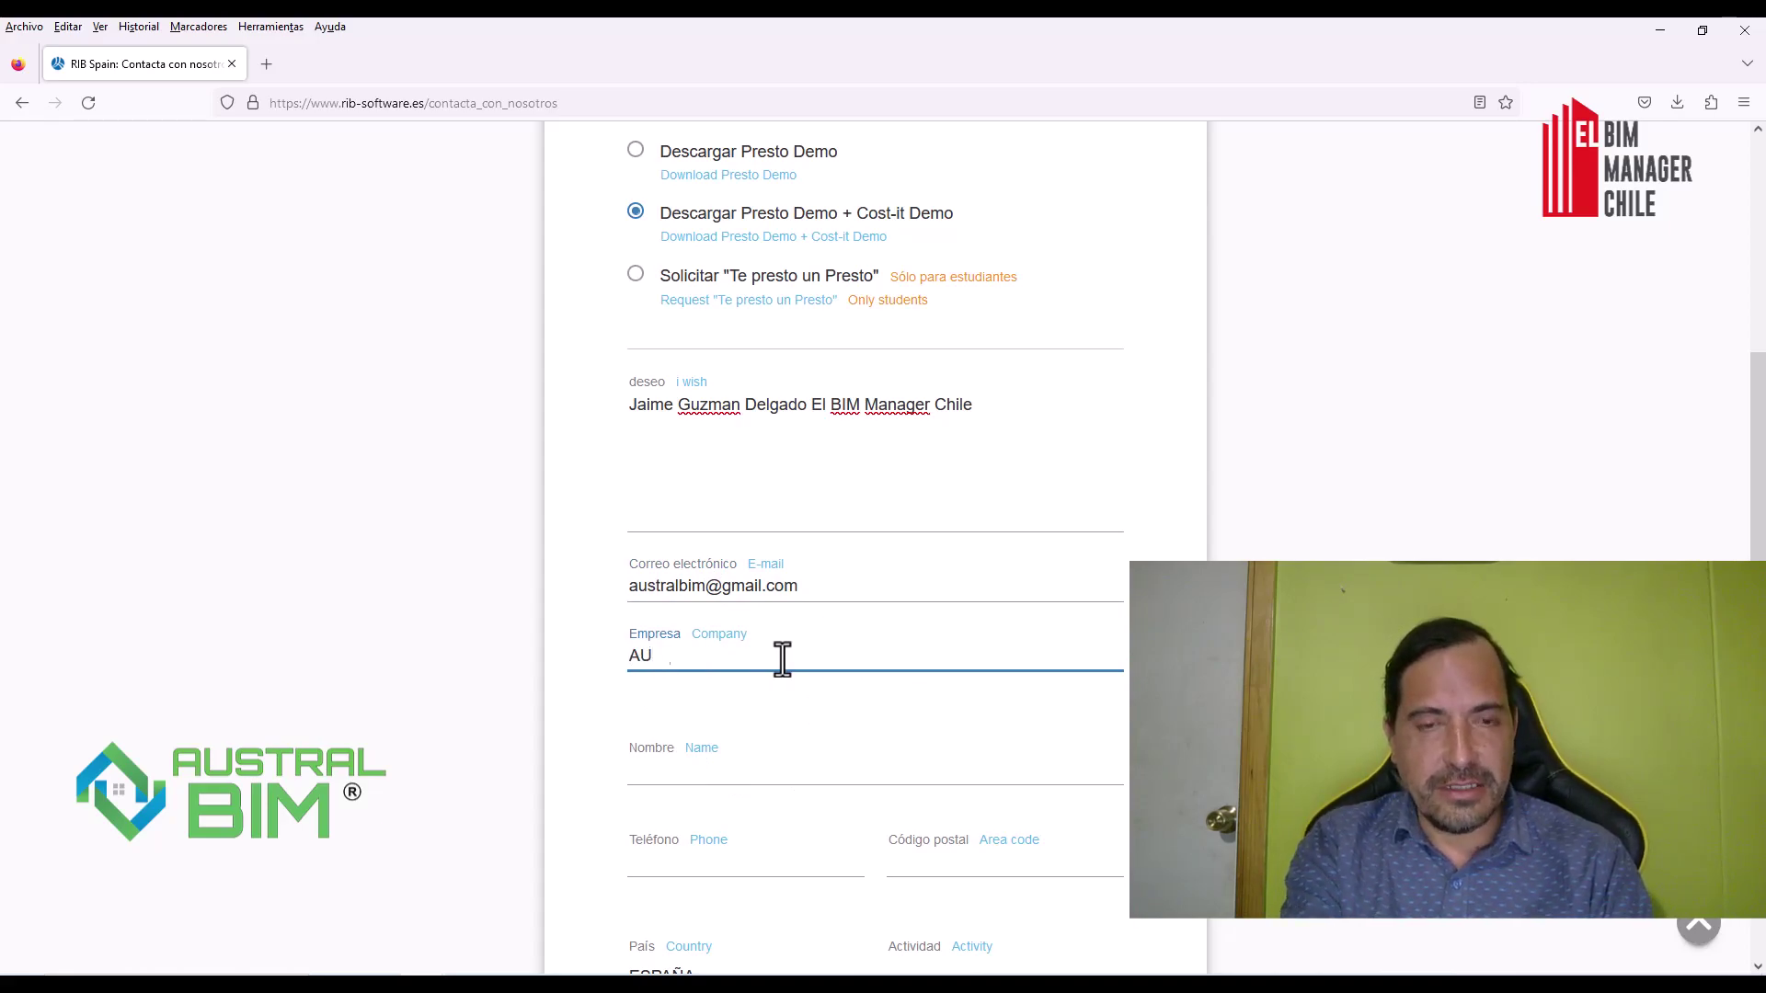
text(SA)
key(BackSpace)
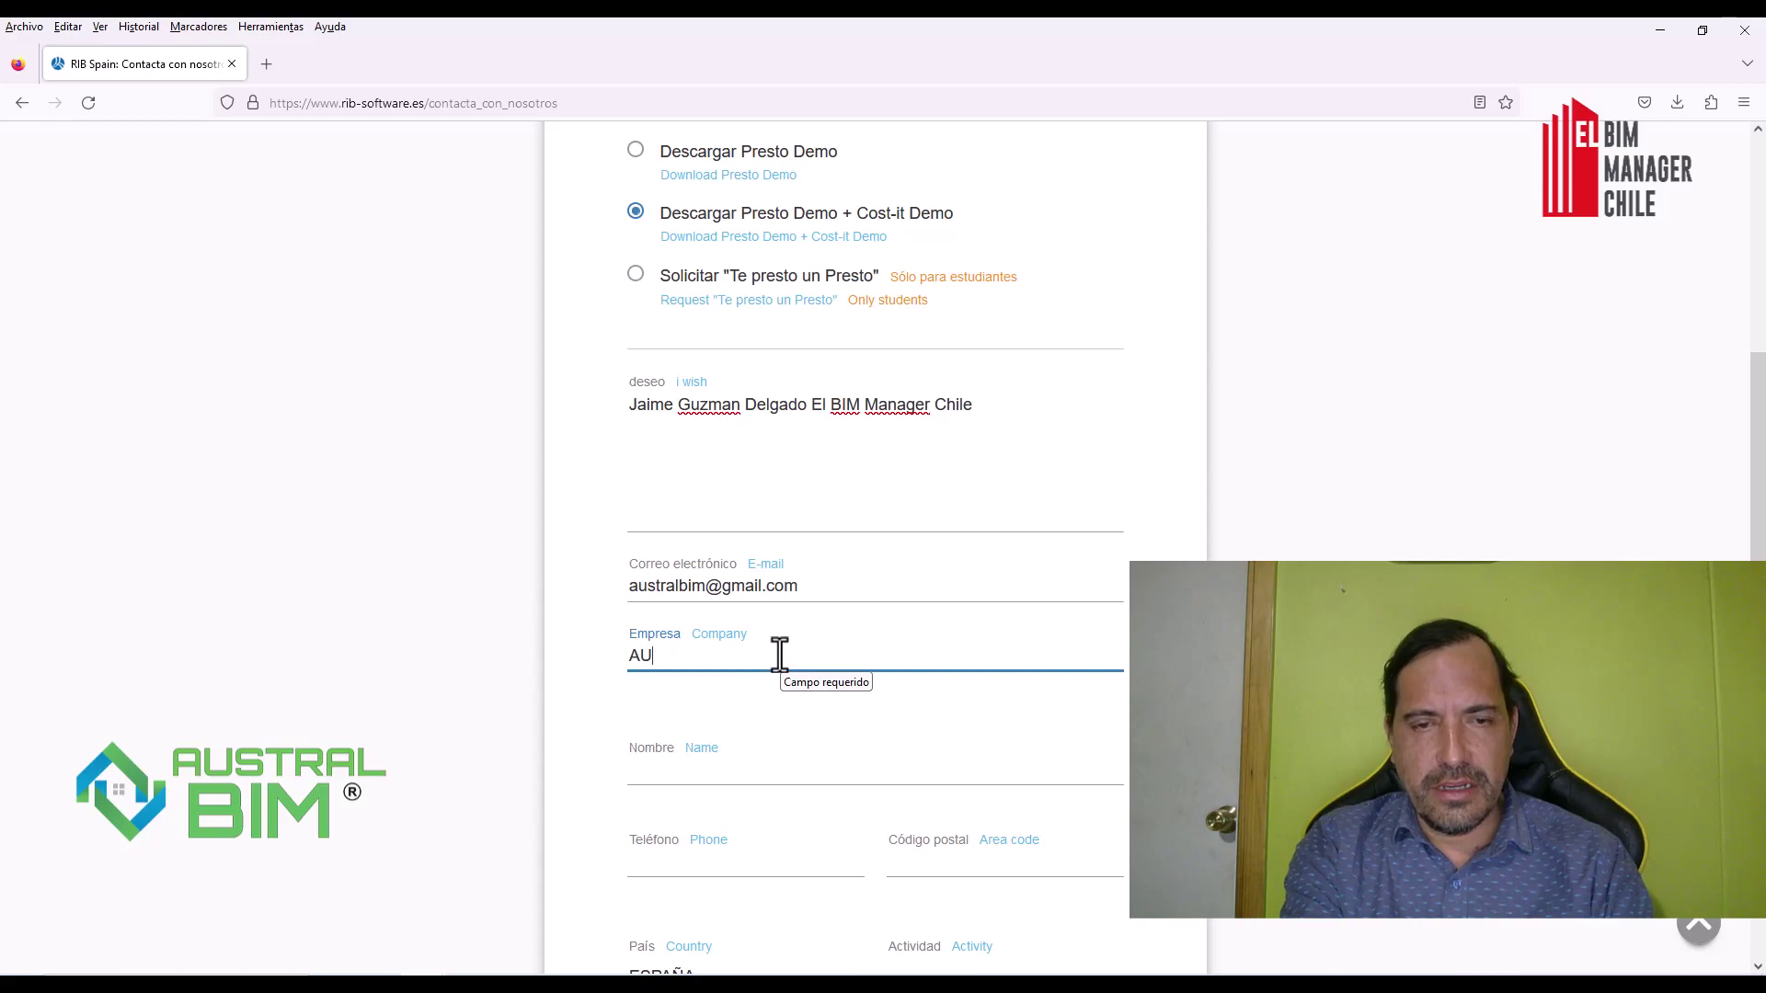
text(S)
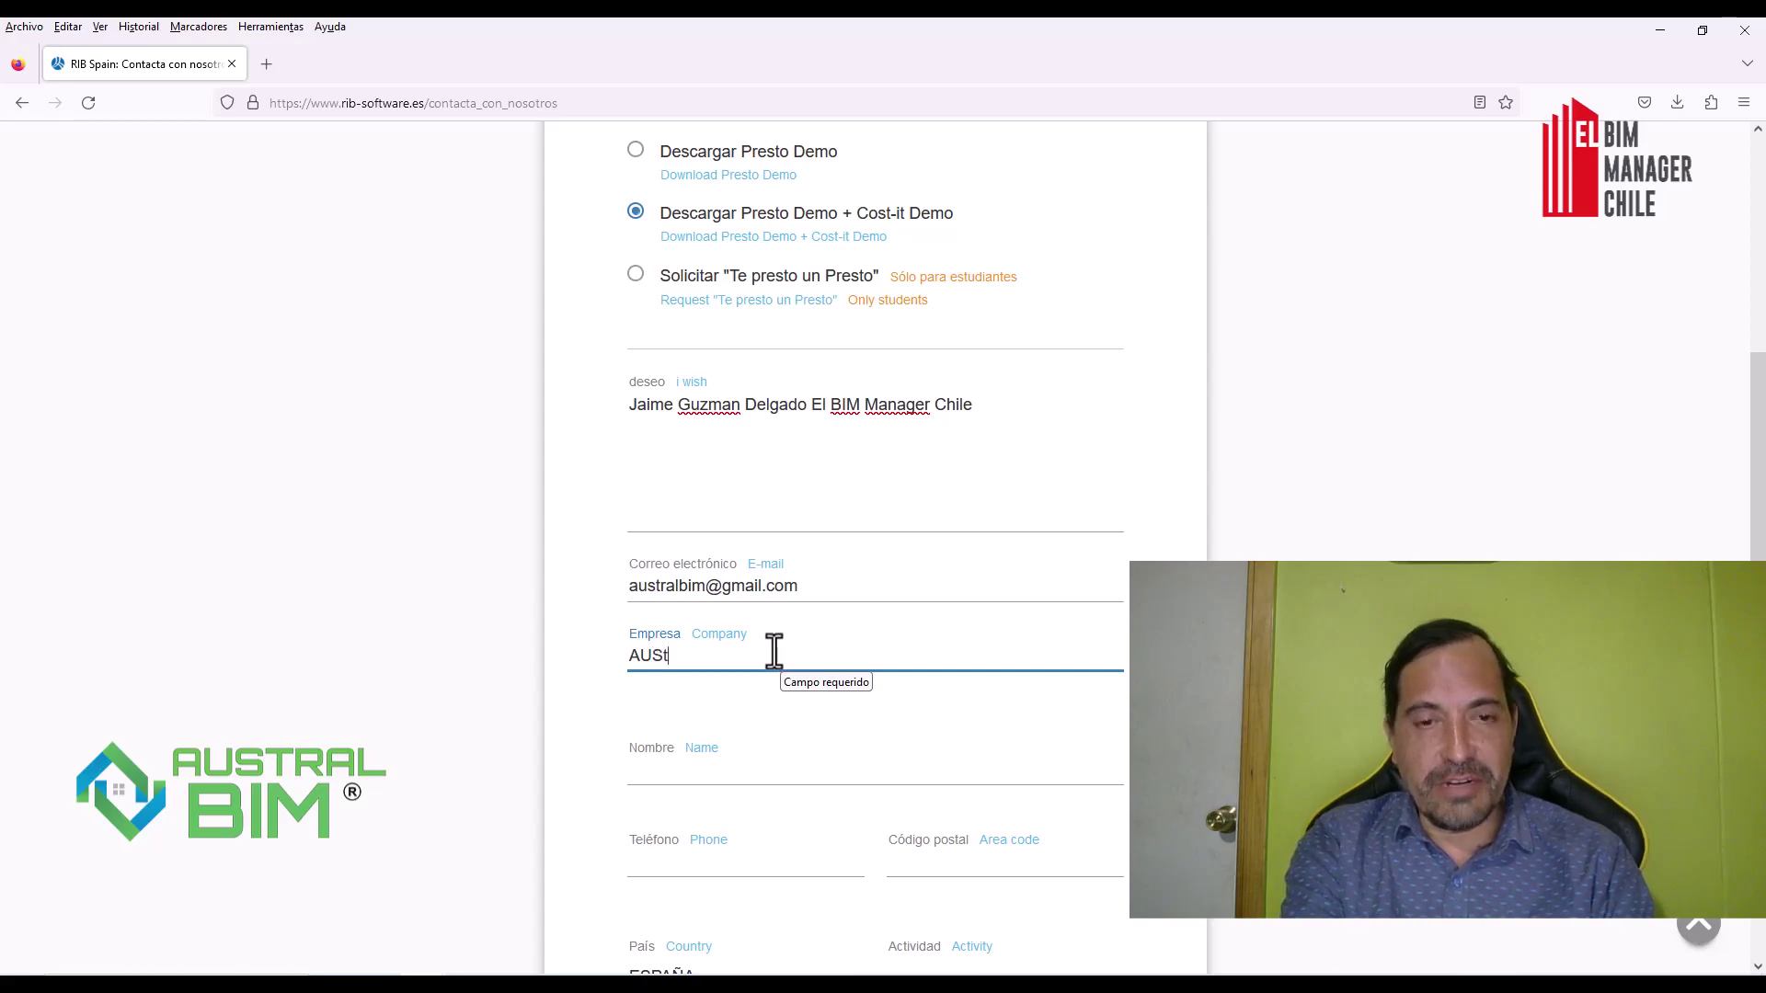
text(TRALb)
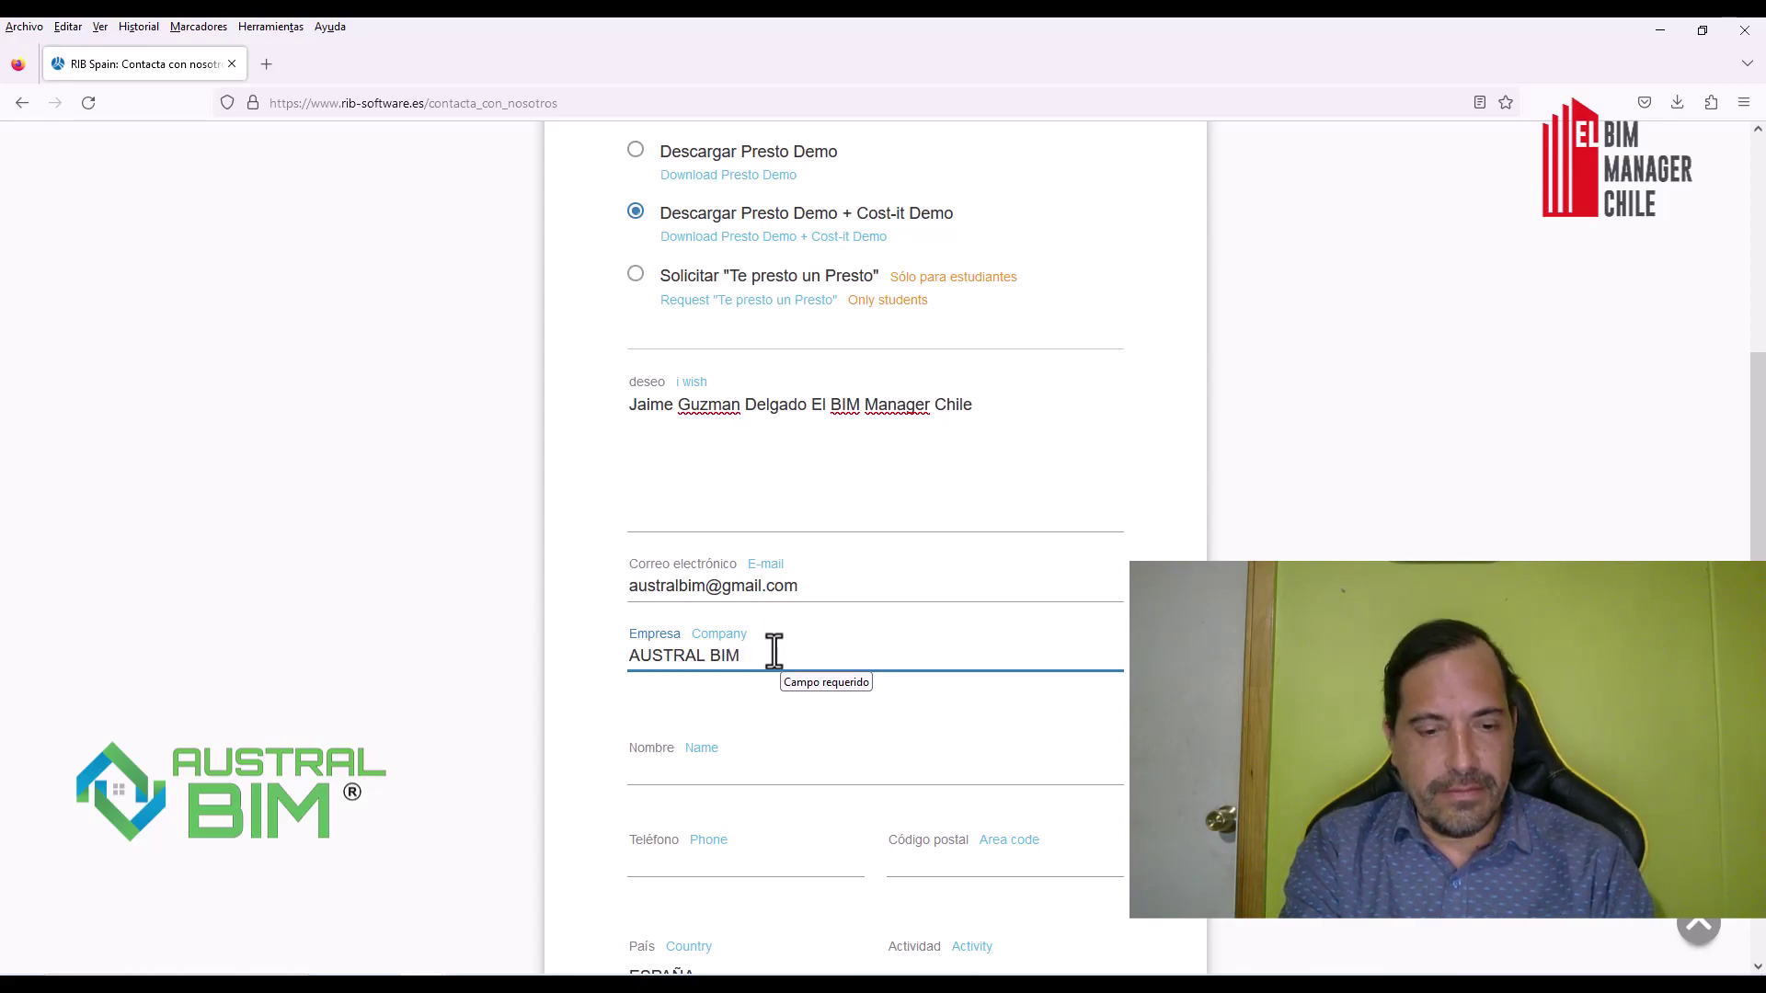
key(BackSpace)
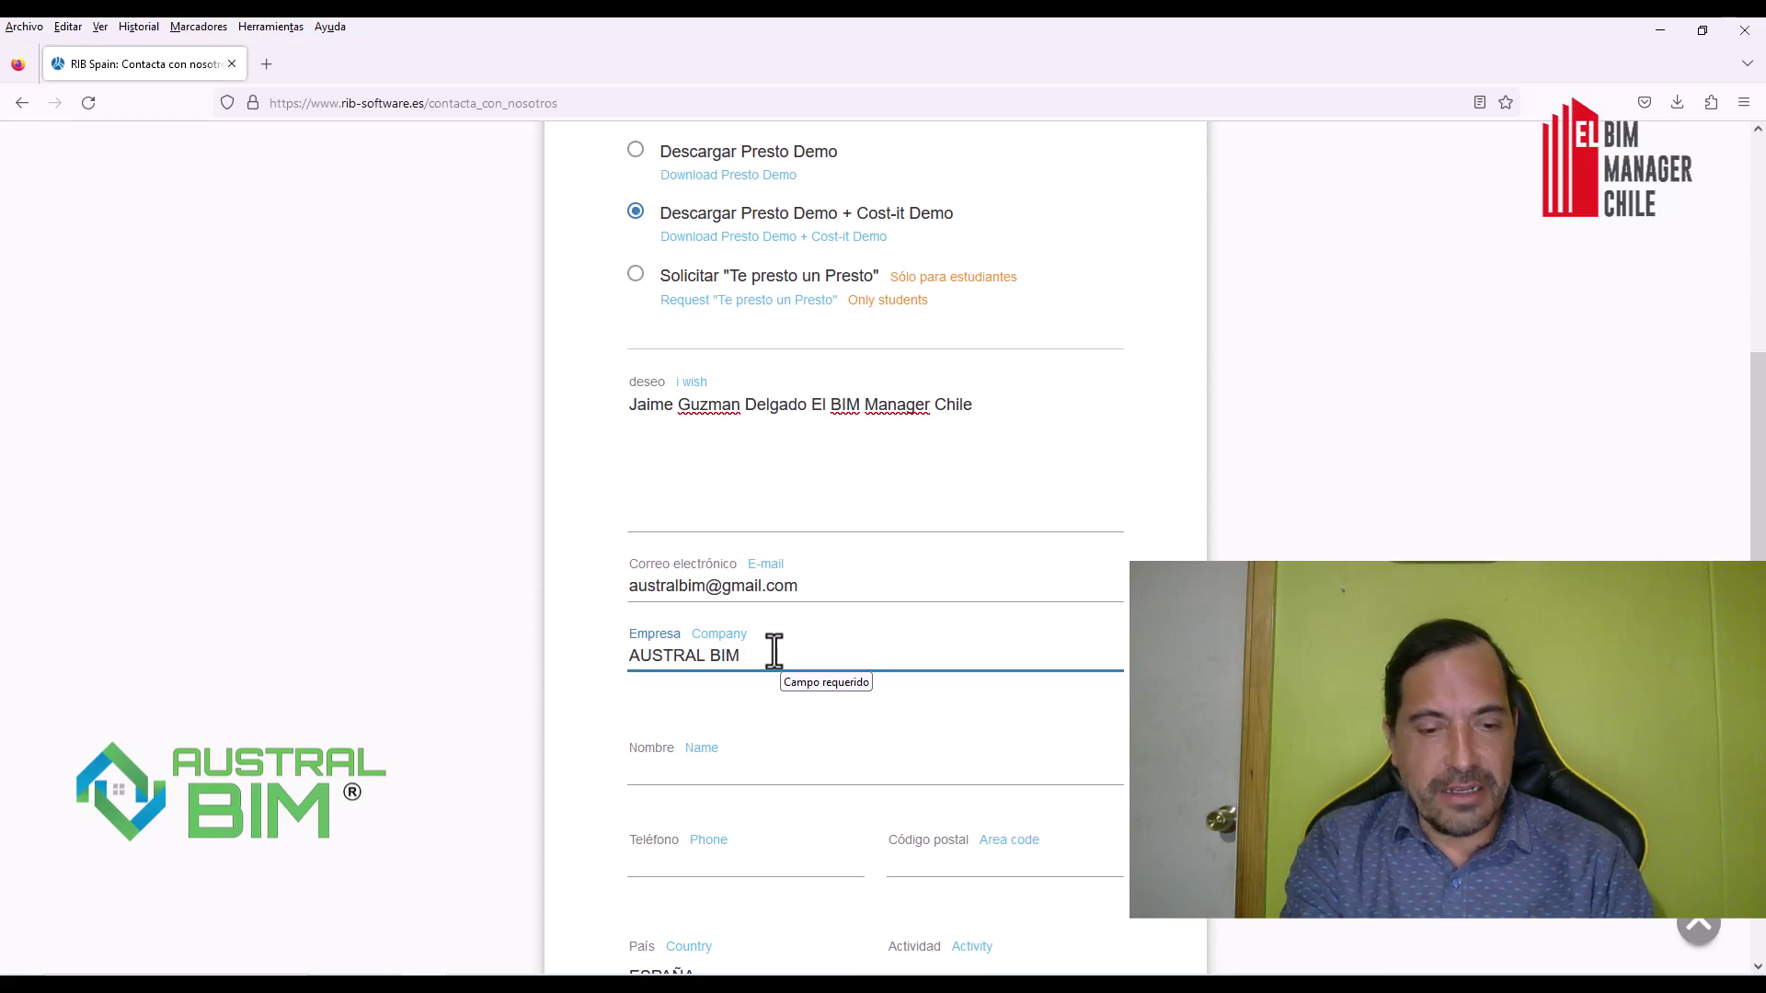
text(SPA CHI)
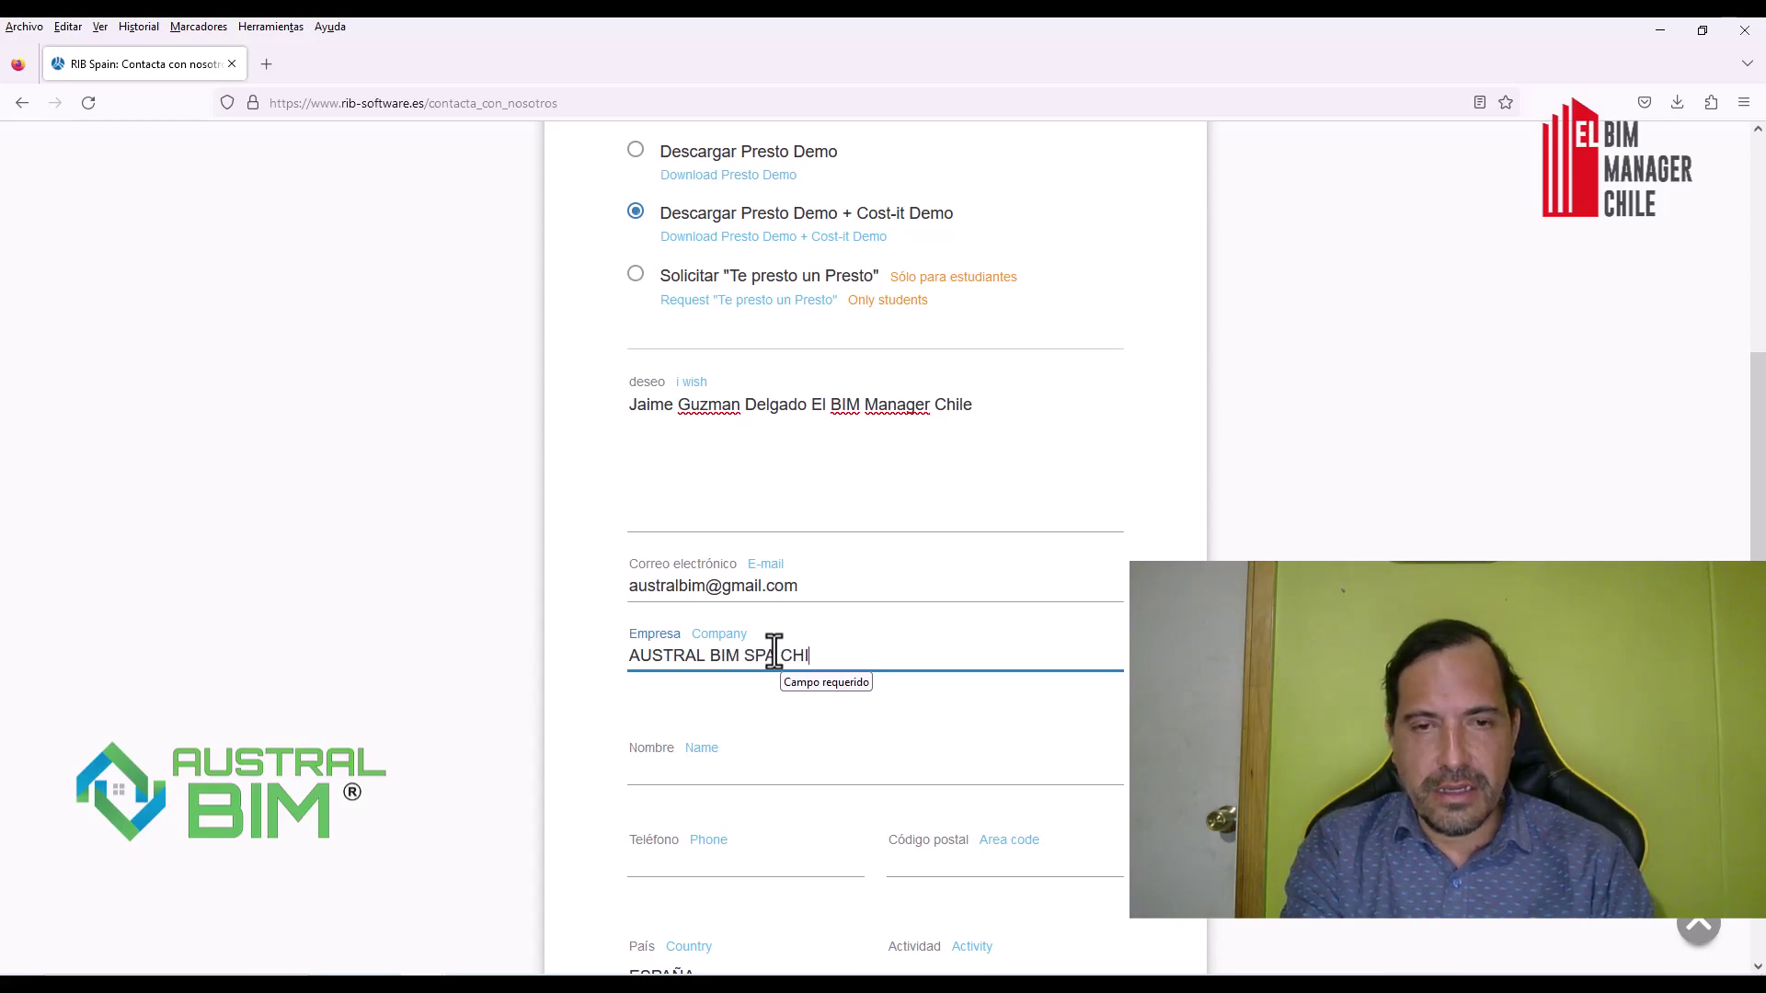
text(E)
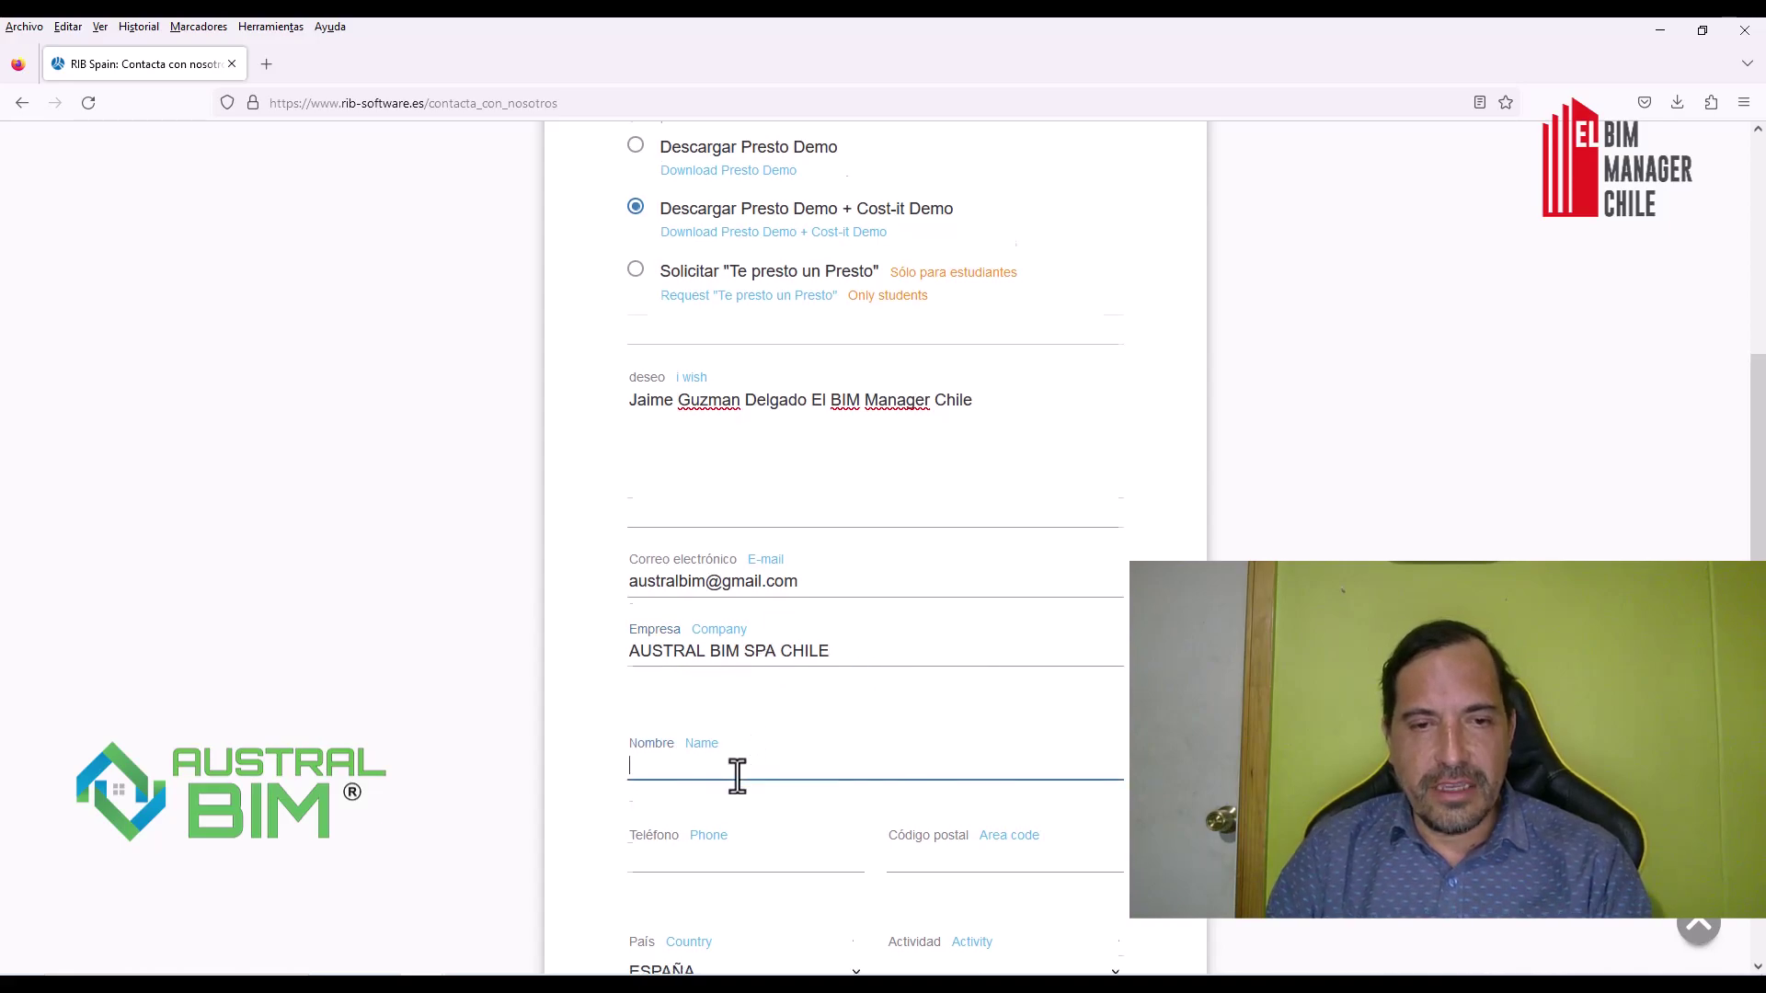
Step: Correct the name's last letter and fill in the phone number and postal code
scroll(737, 776, down, 2)
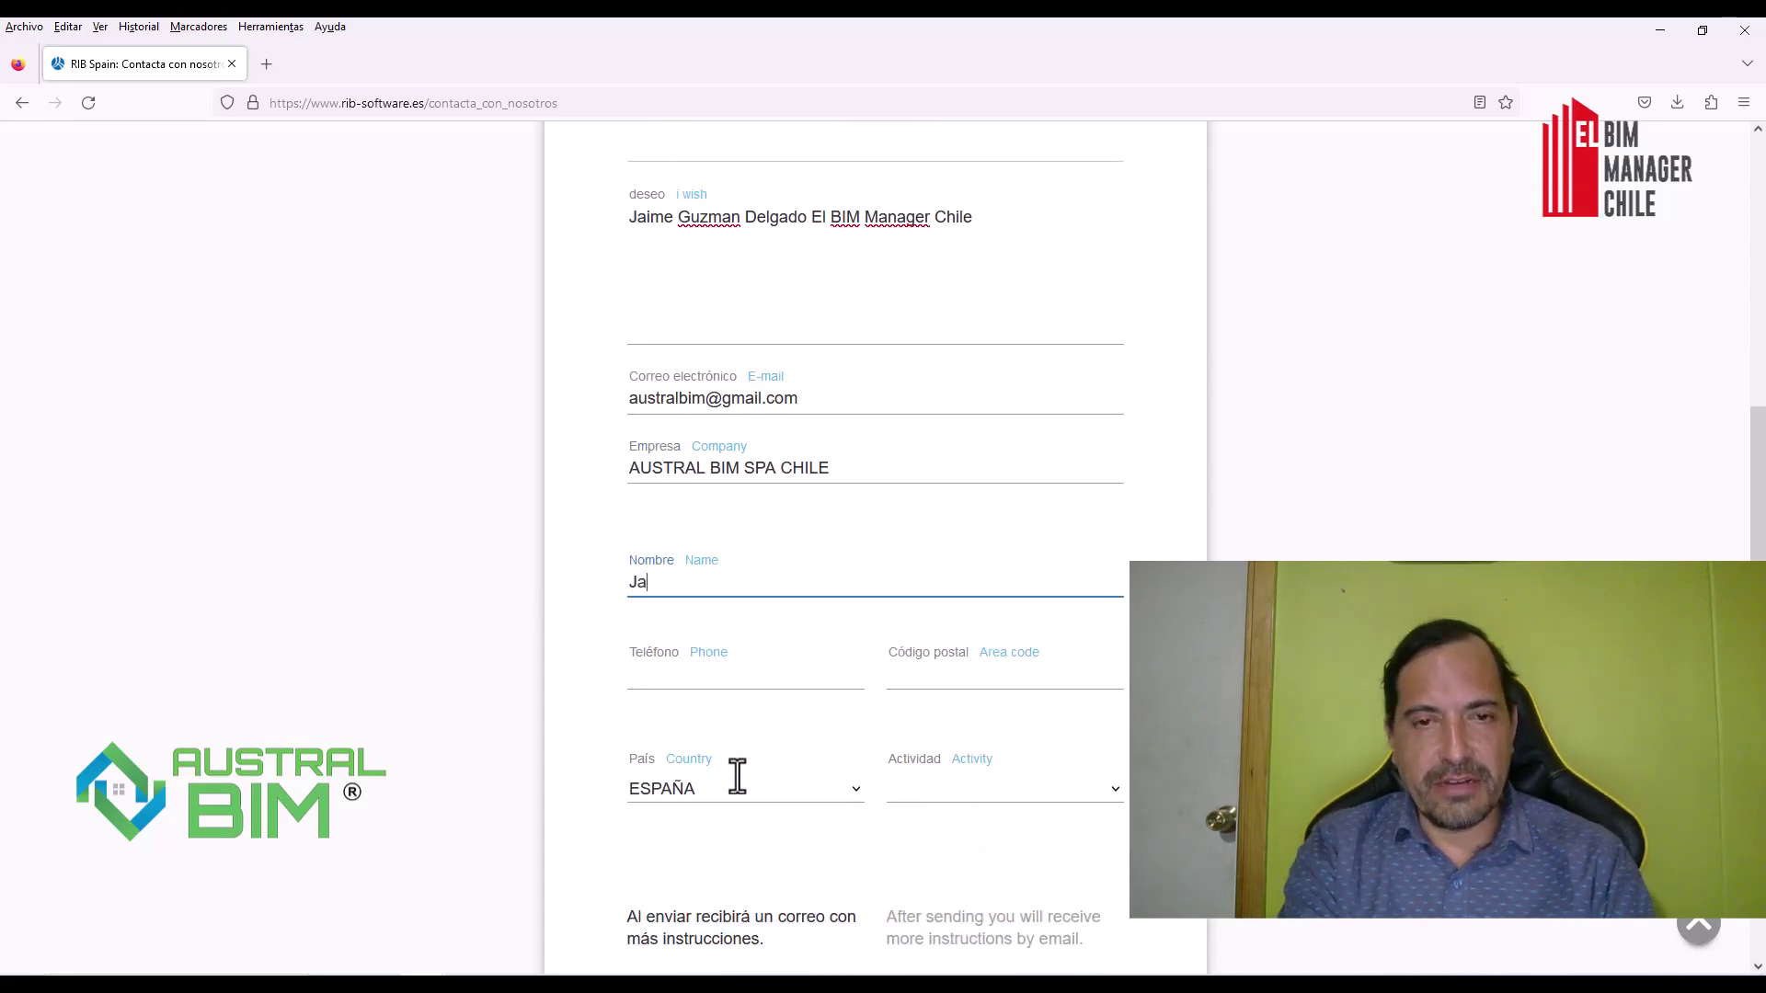
key(BackSpace)
text(E)
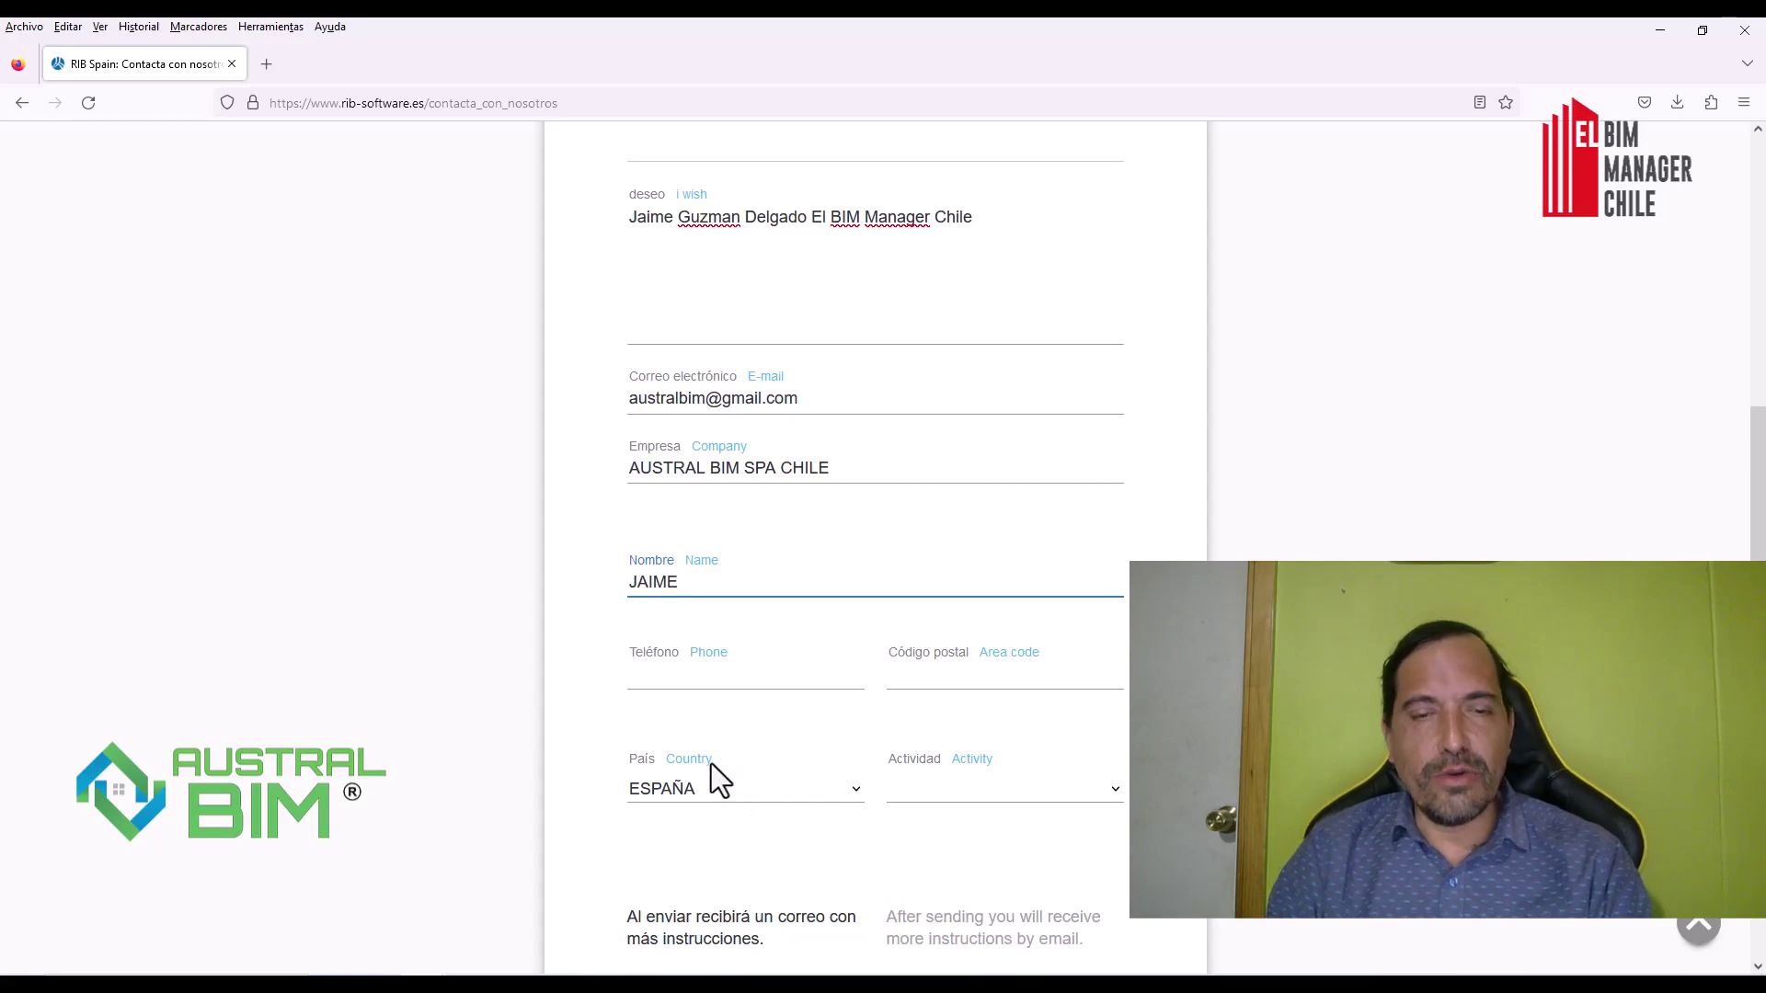
click(758, 679)
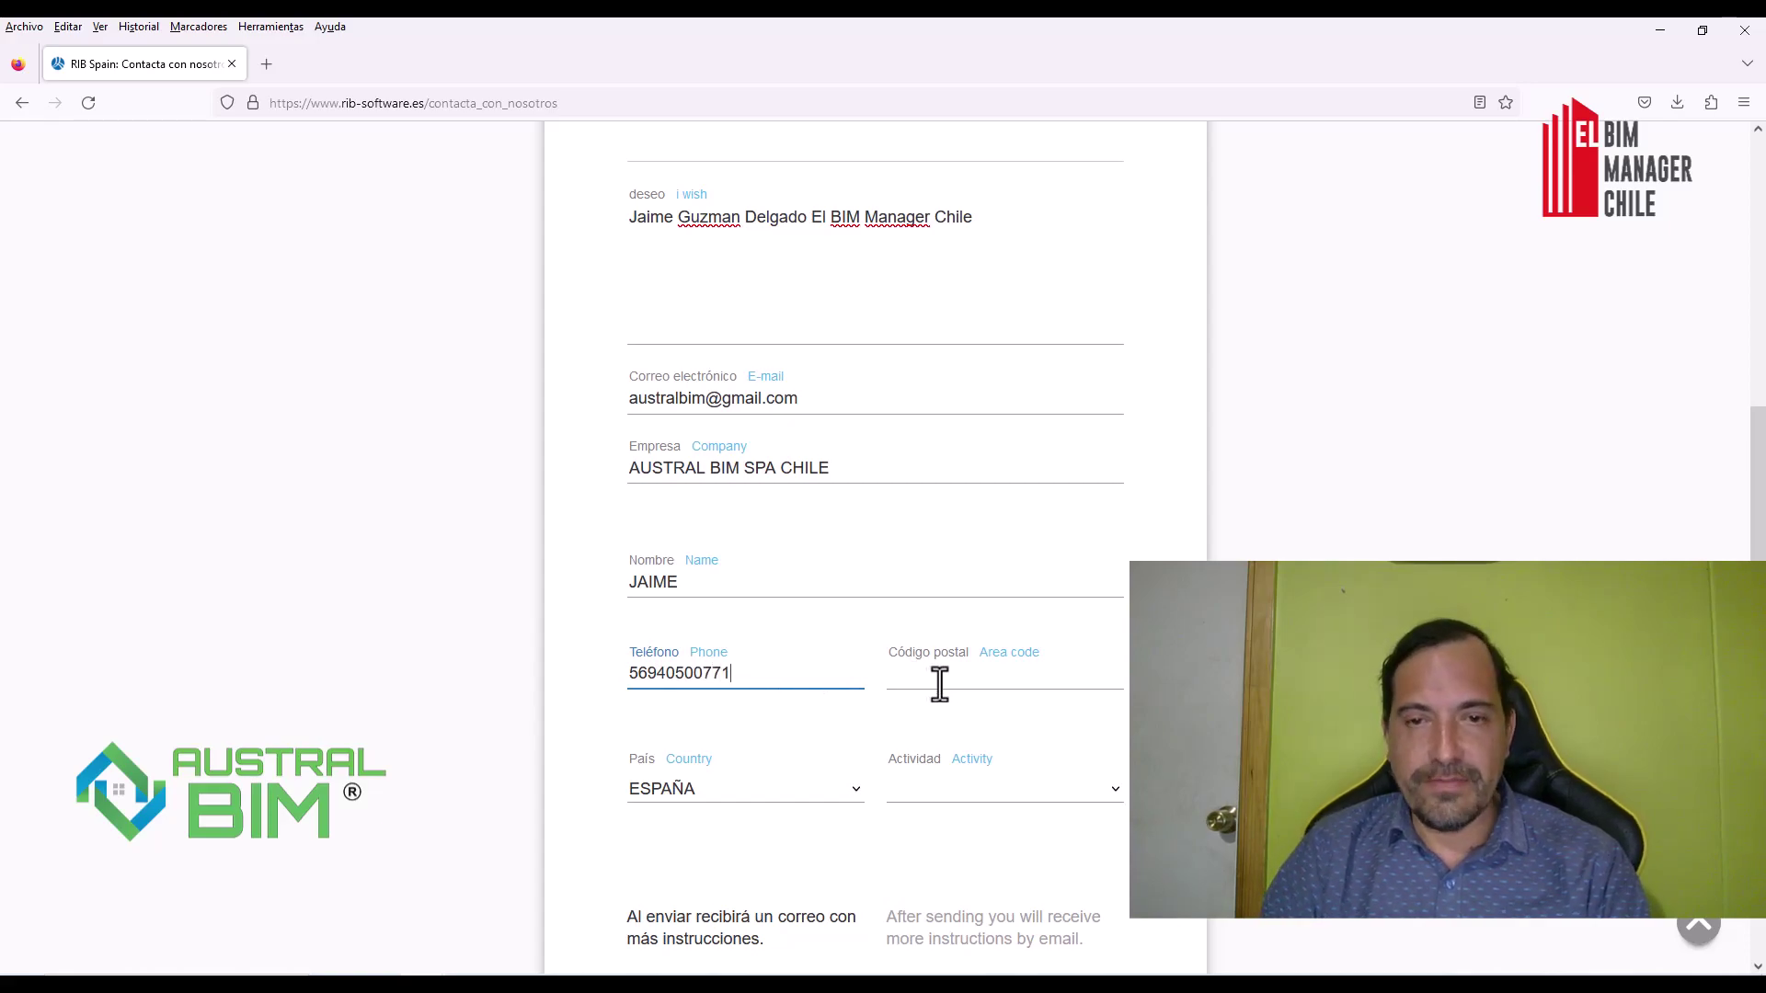
click(975, 686)
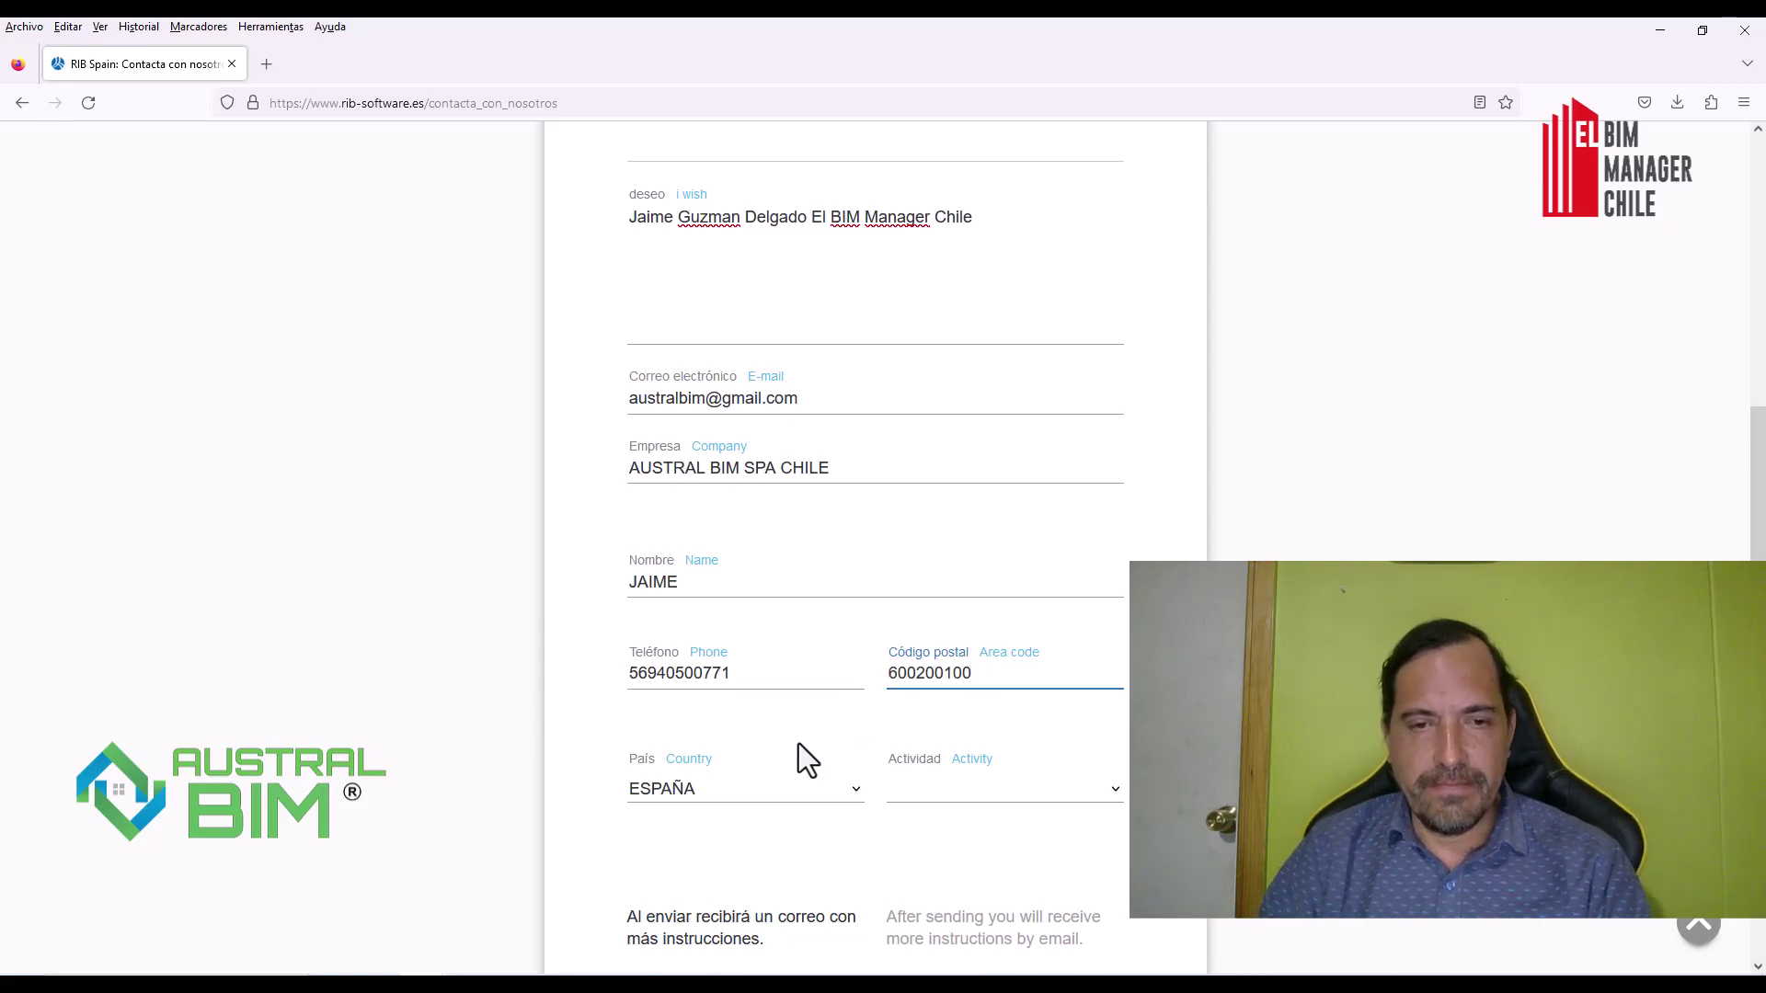
Step: Set the request form's country to CHILE
click(786, 778)
scroll(764, 675, down, 2)
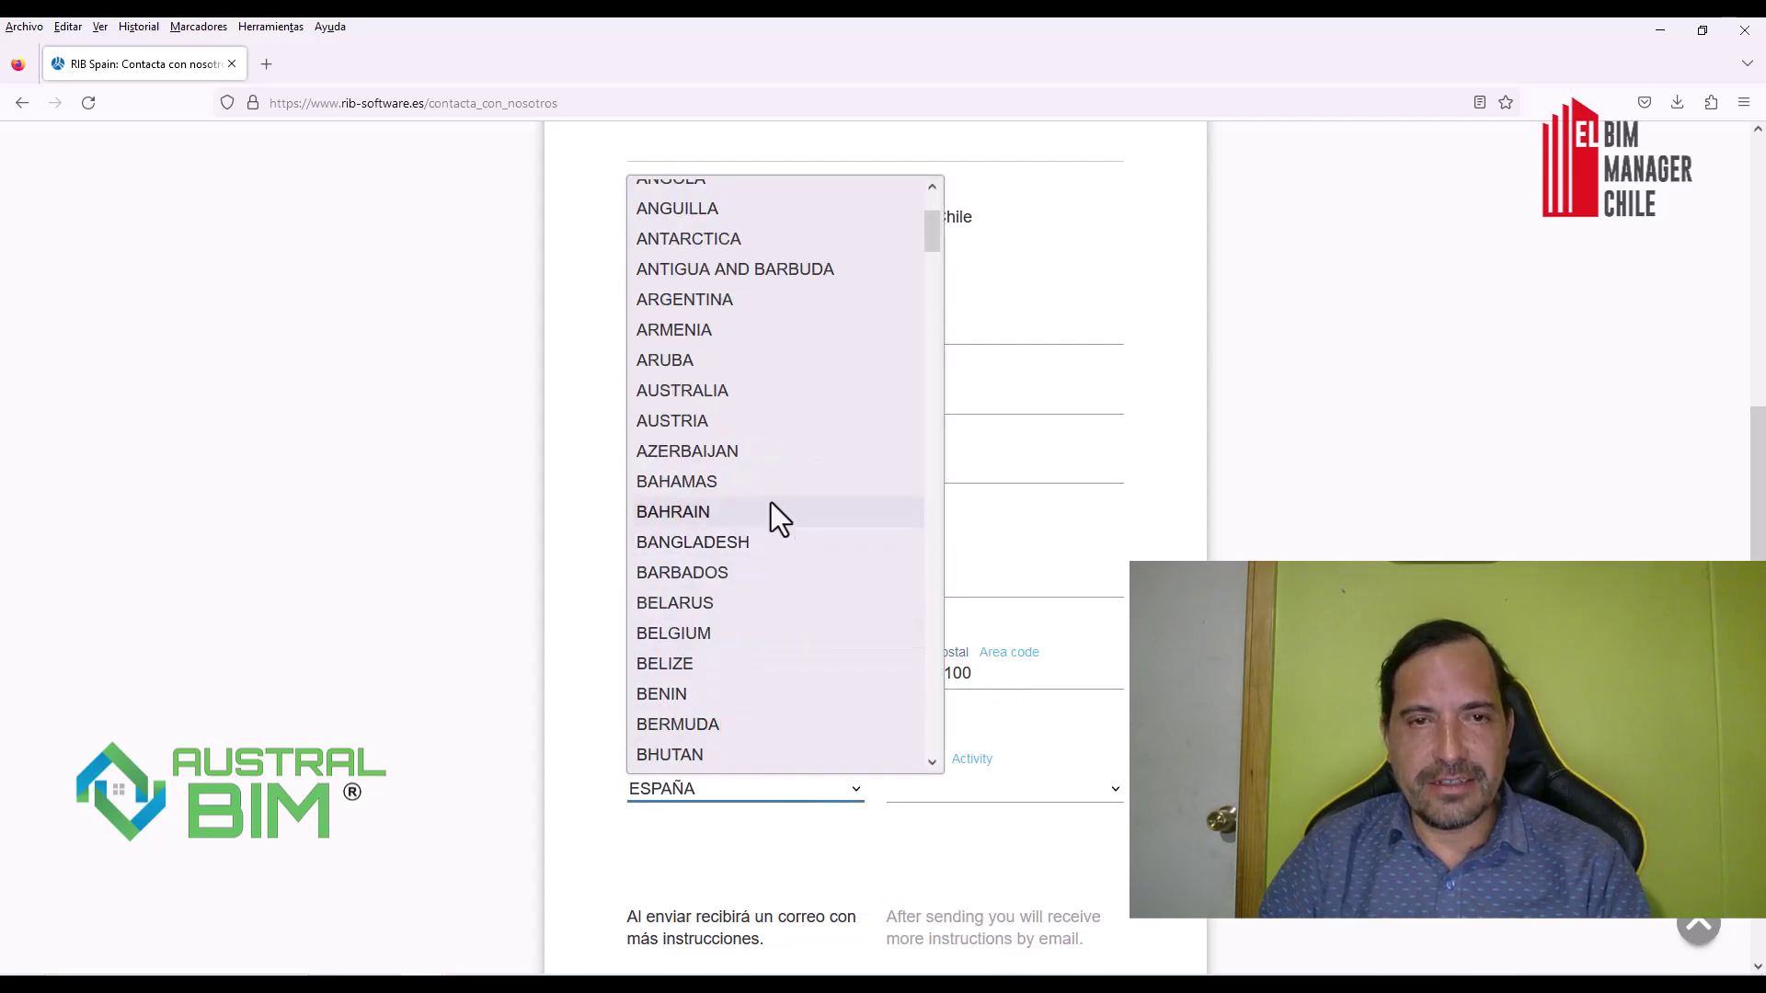
scroll(769, 501, up, 3)
scroll(769, 501, down, 5)
scroll(769, 501, down, 4)
scroll(769, 500, down, 4)
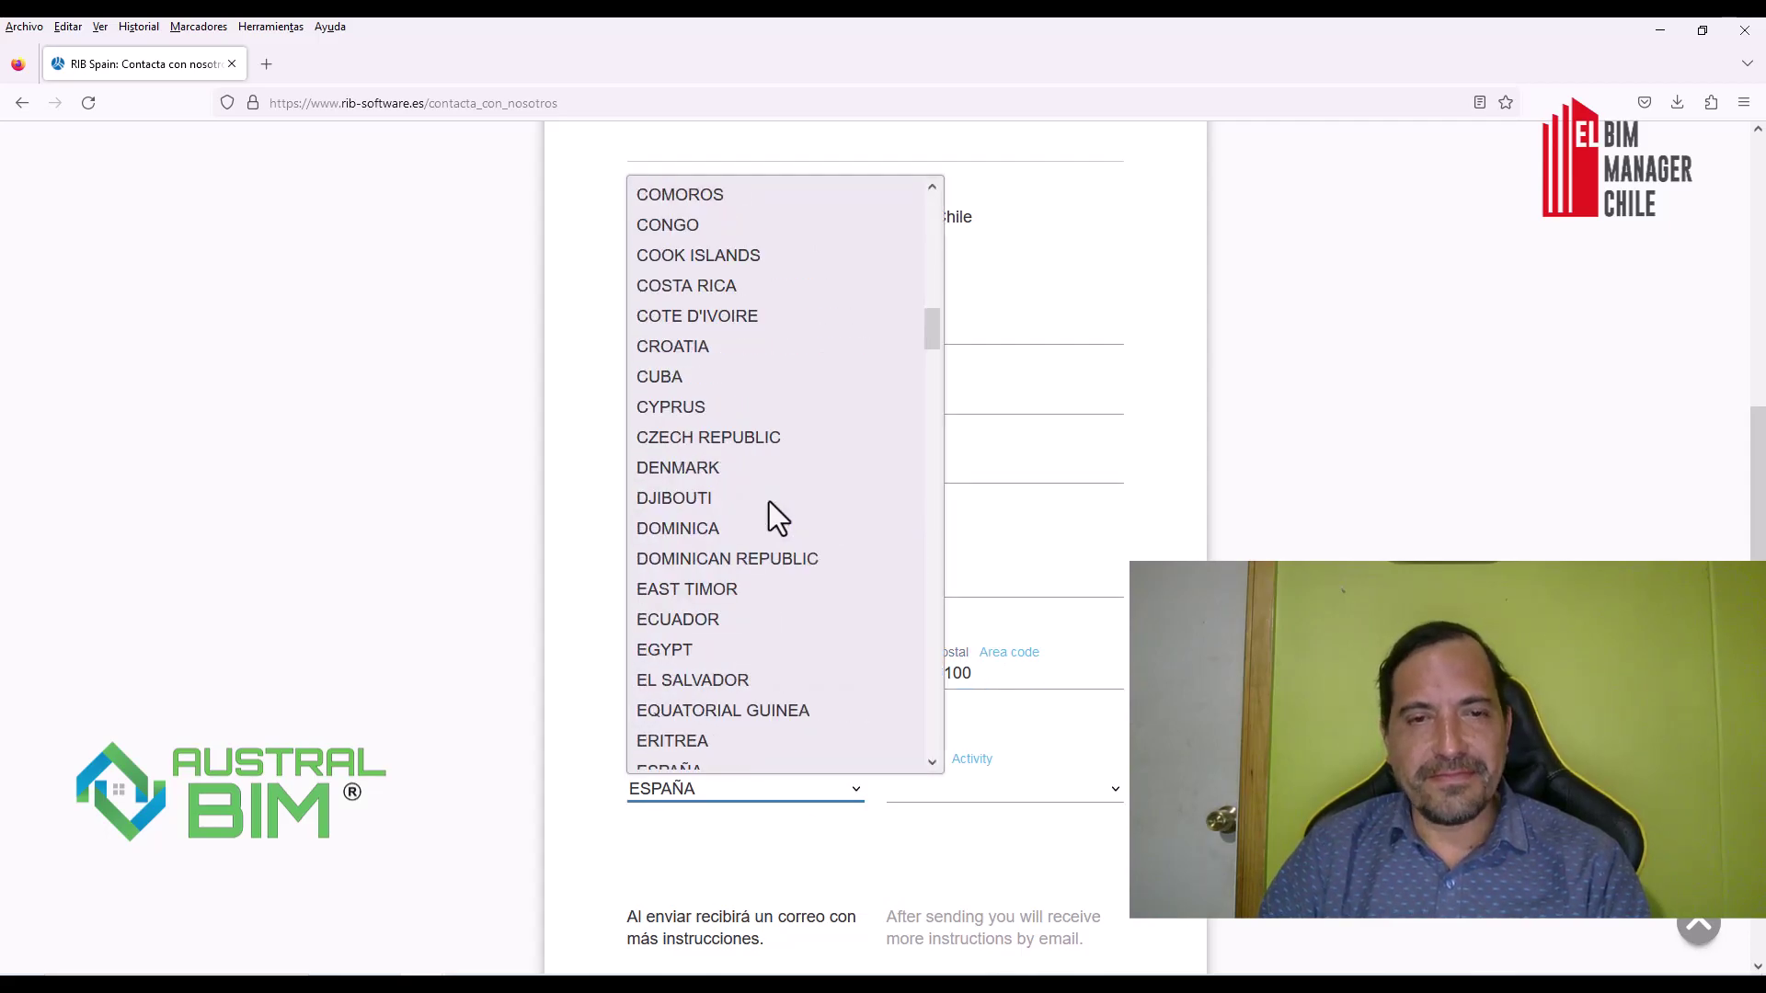
scroll(769, 500, up, 4)
scroll(769, 500, up, 2)
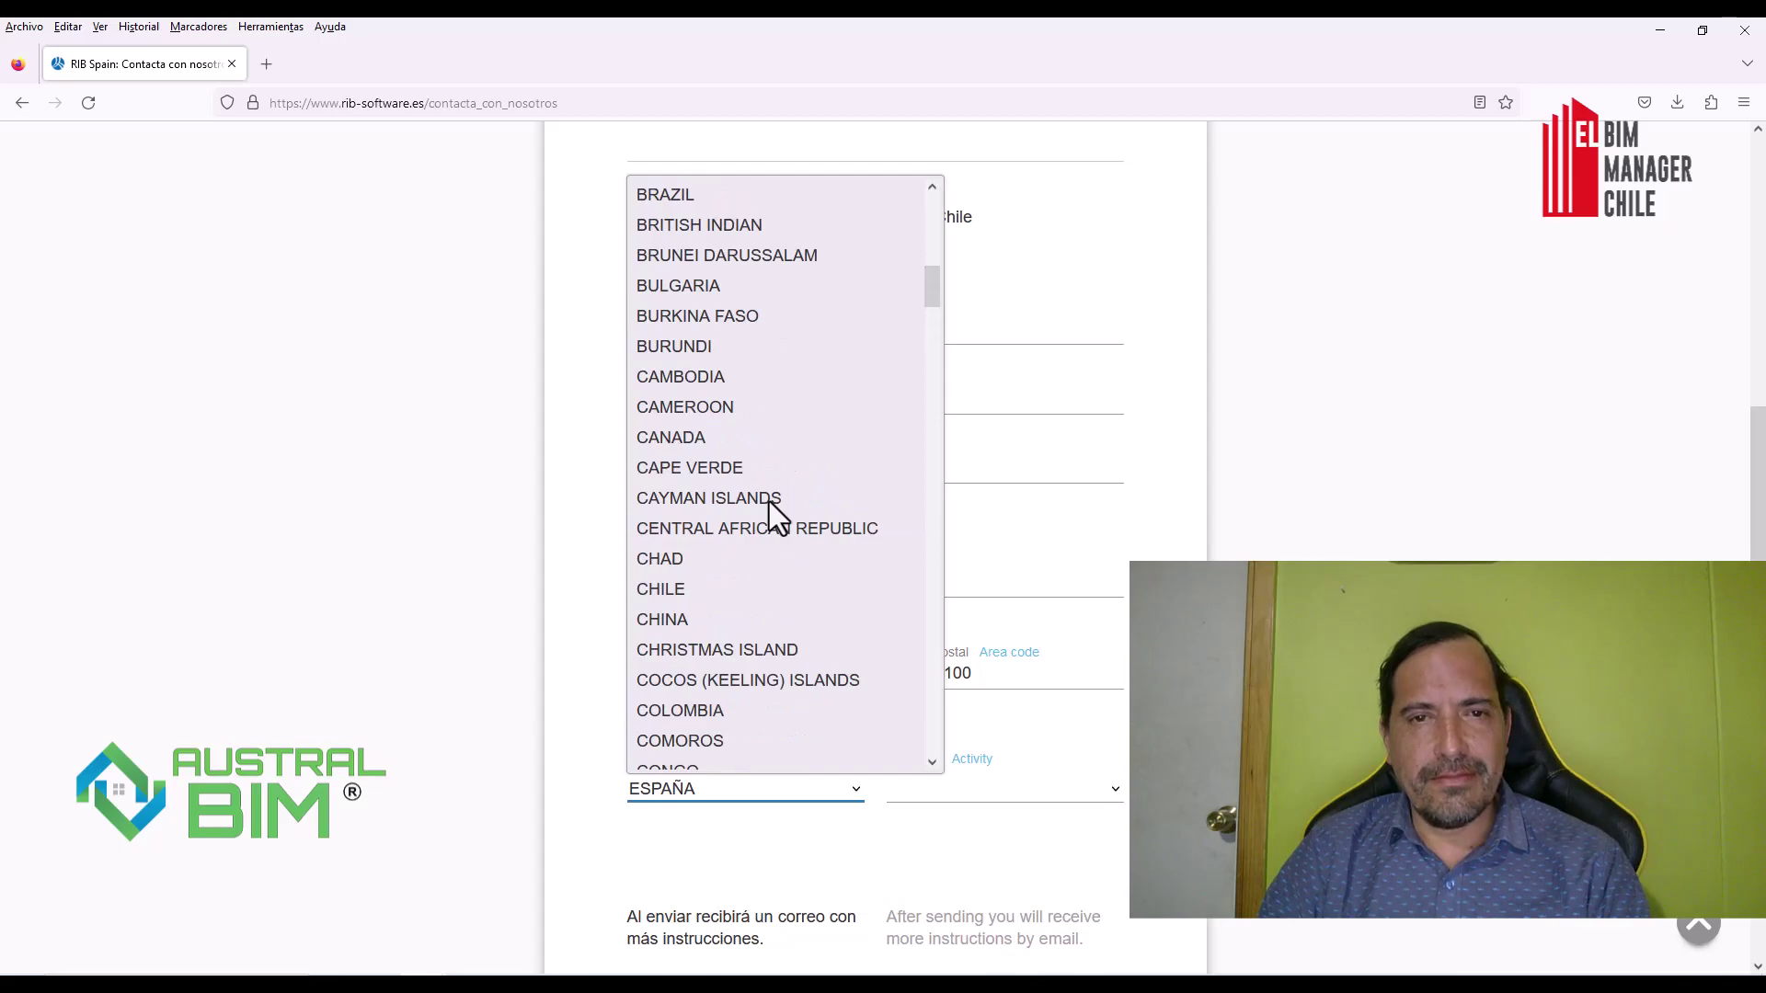
click(693, 589)
Step: Set the activity to Constructora | Contractor
click(1072, 778)
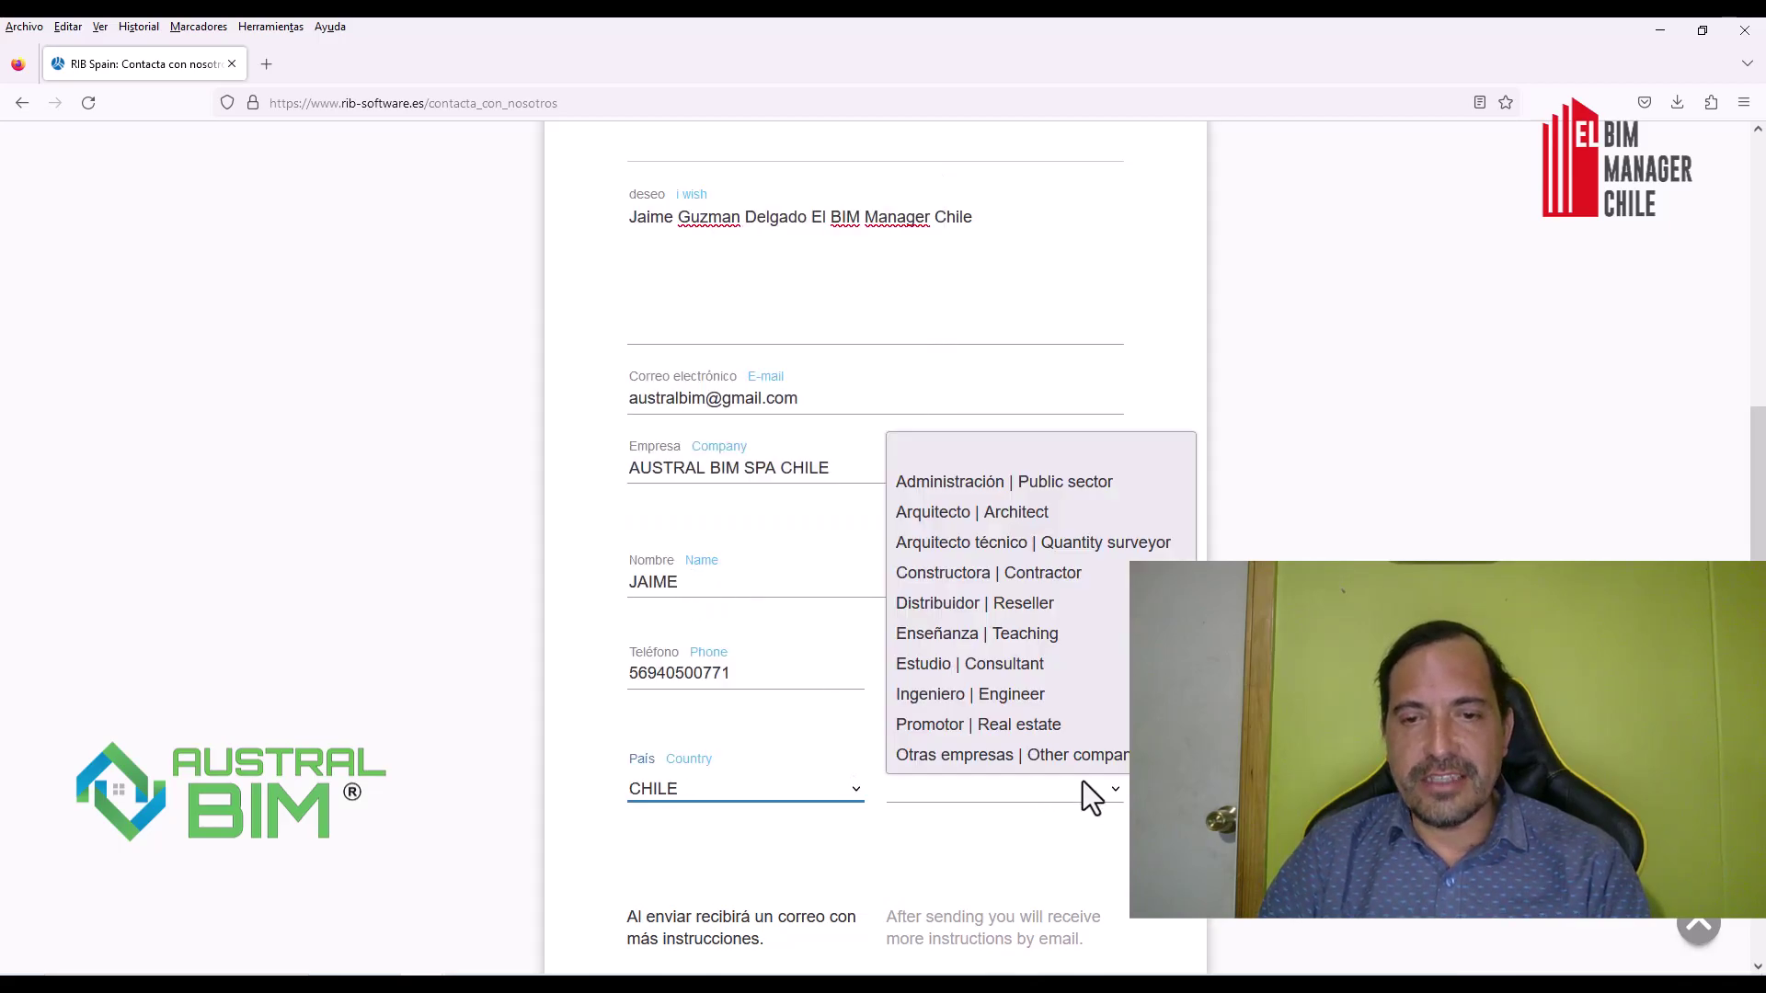
click(1100, 572)
scroll(1100, 571, down, 3)
scroll(742, 504, down, 5)
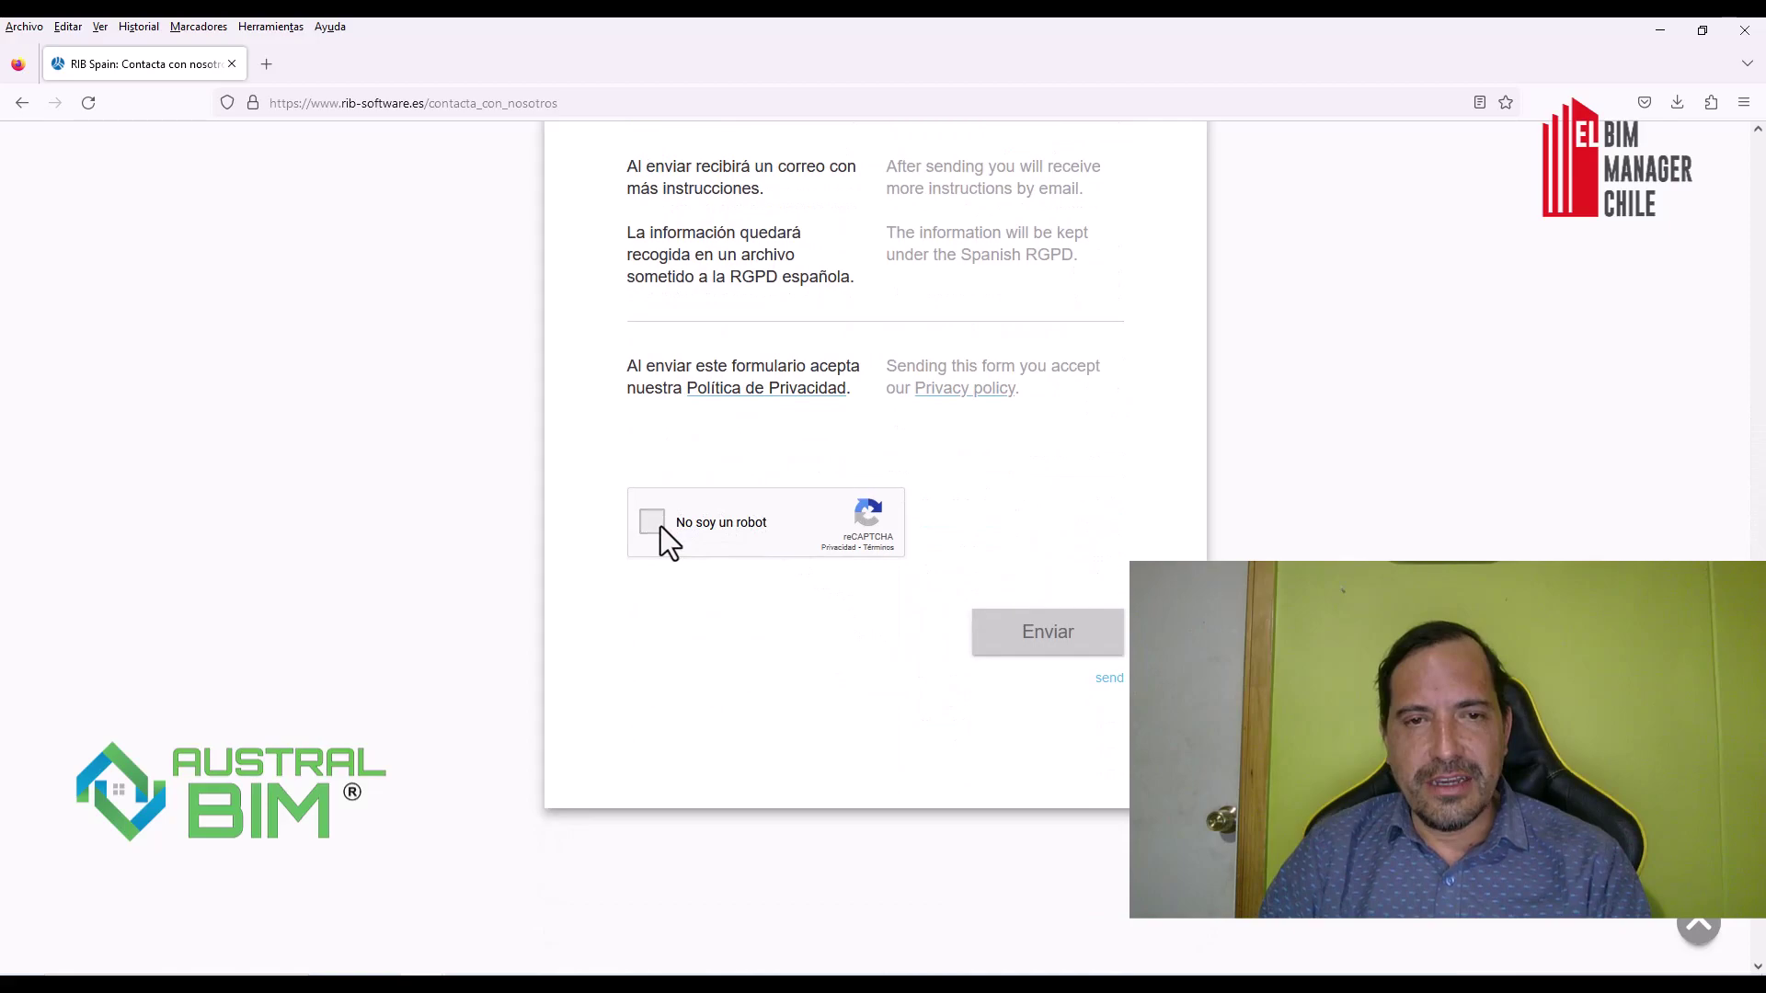
Step: Tick the 'No soy un robot' reCAPTCHA check box
click(660, 526)
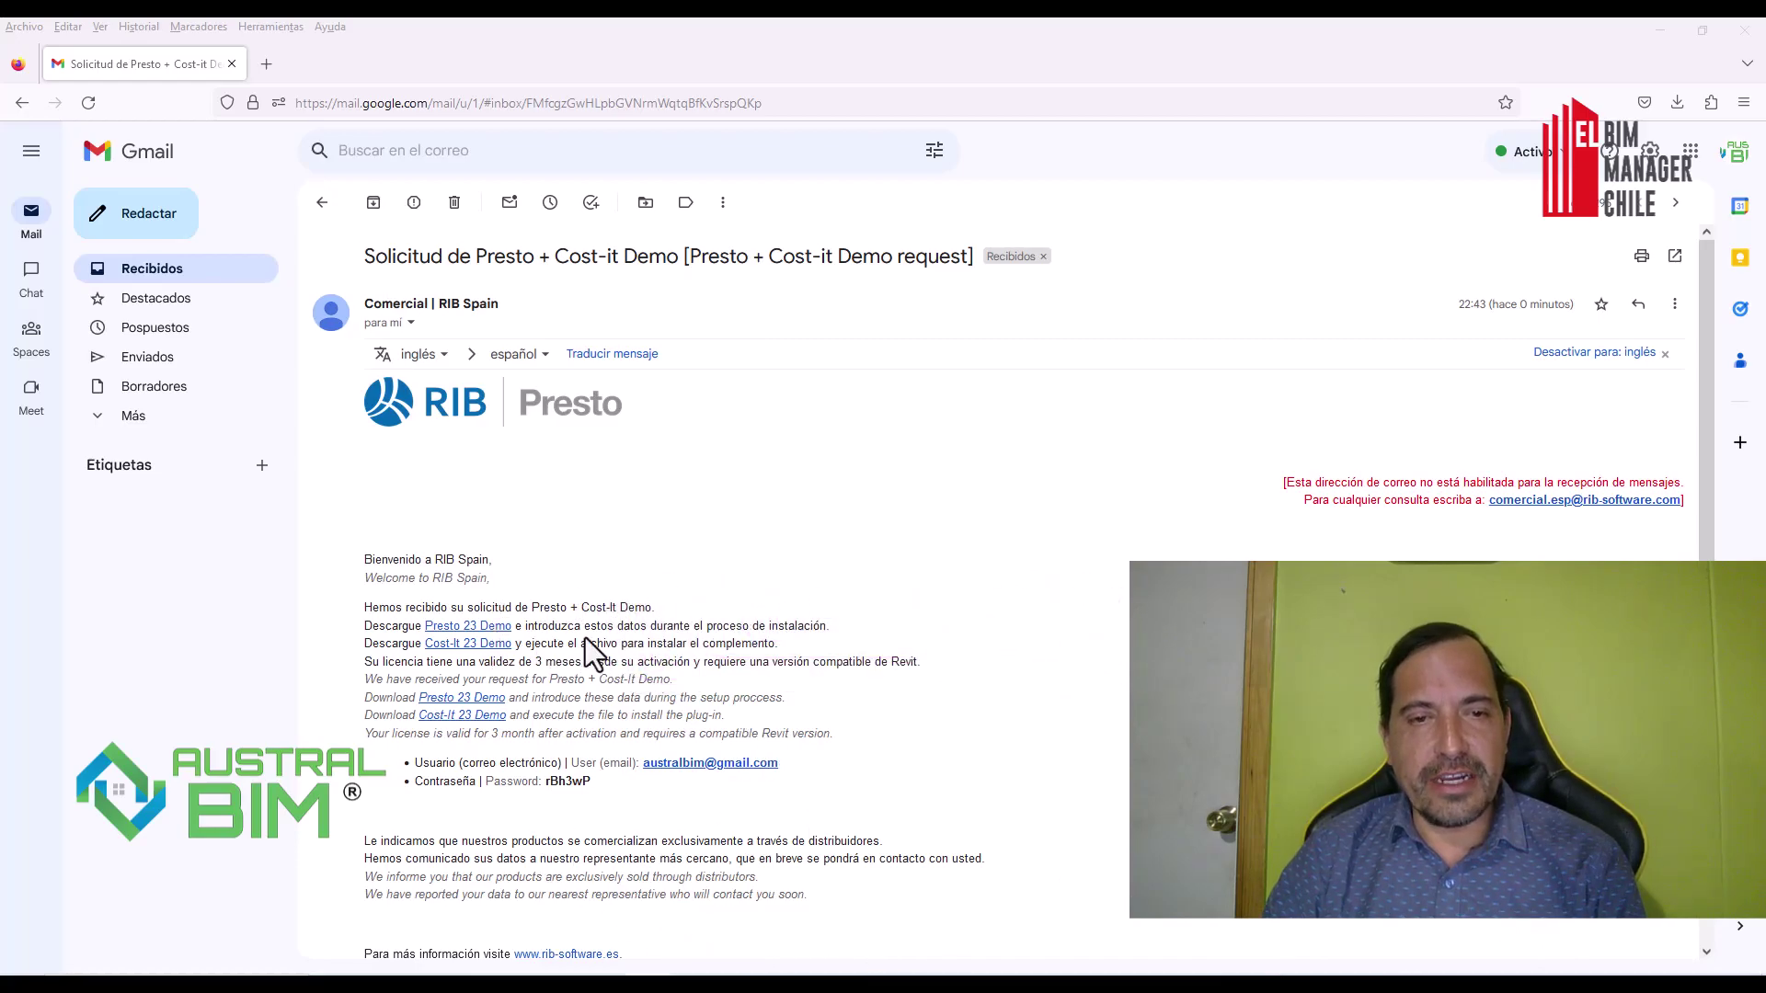
Step: Scroll the request e-mail down to the Presto 23 Demo link and login credentials
scroll(946, 654, down, 1)
scroll(946, 654, down, 2)
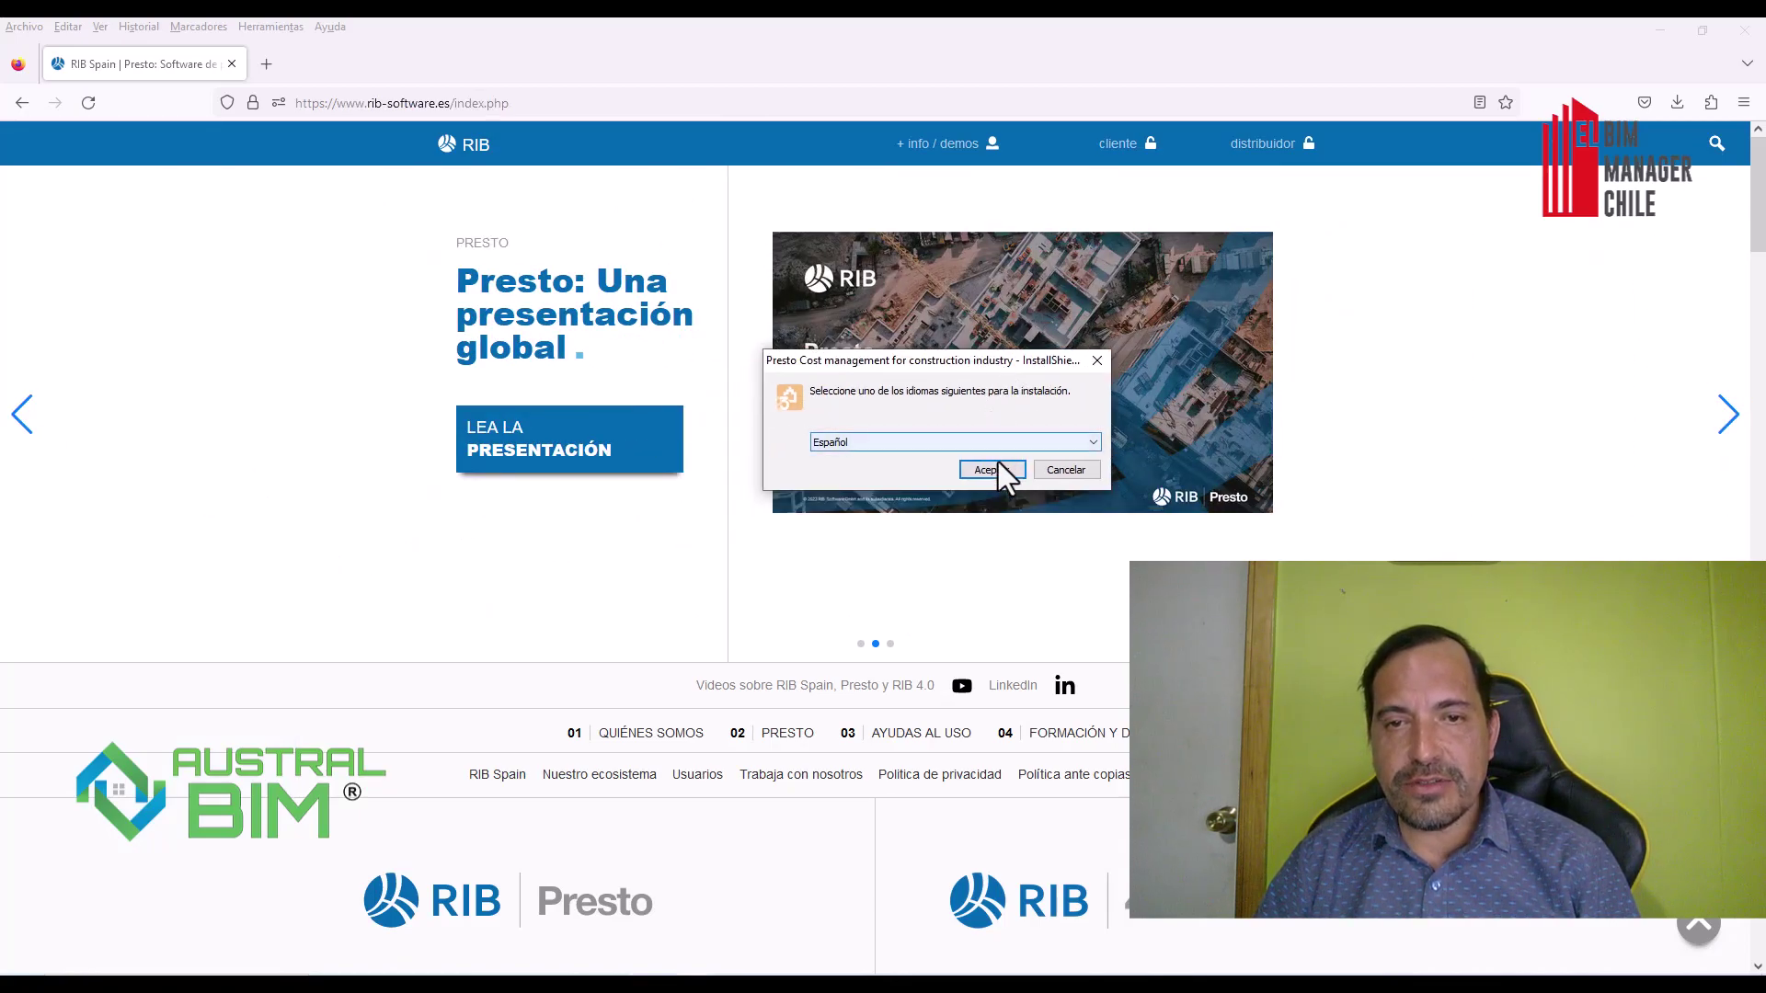
Step: Run setup in Español with the International configuration and the default install folder
click(997, 466)
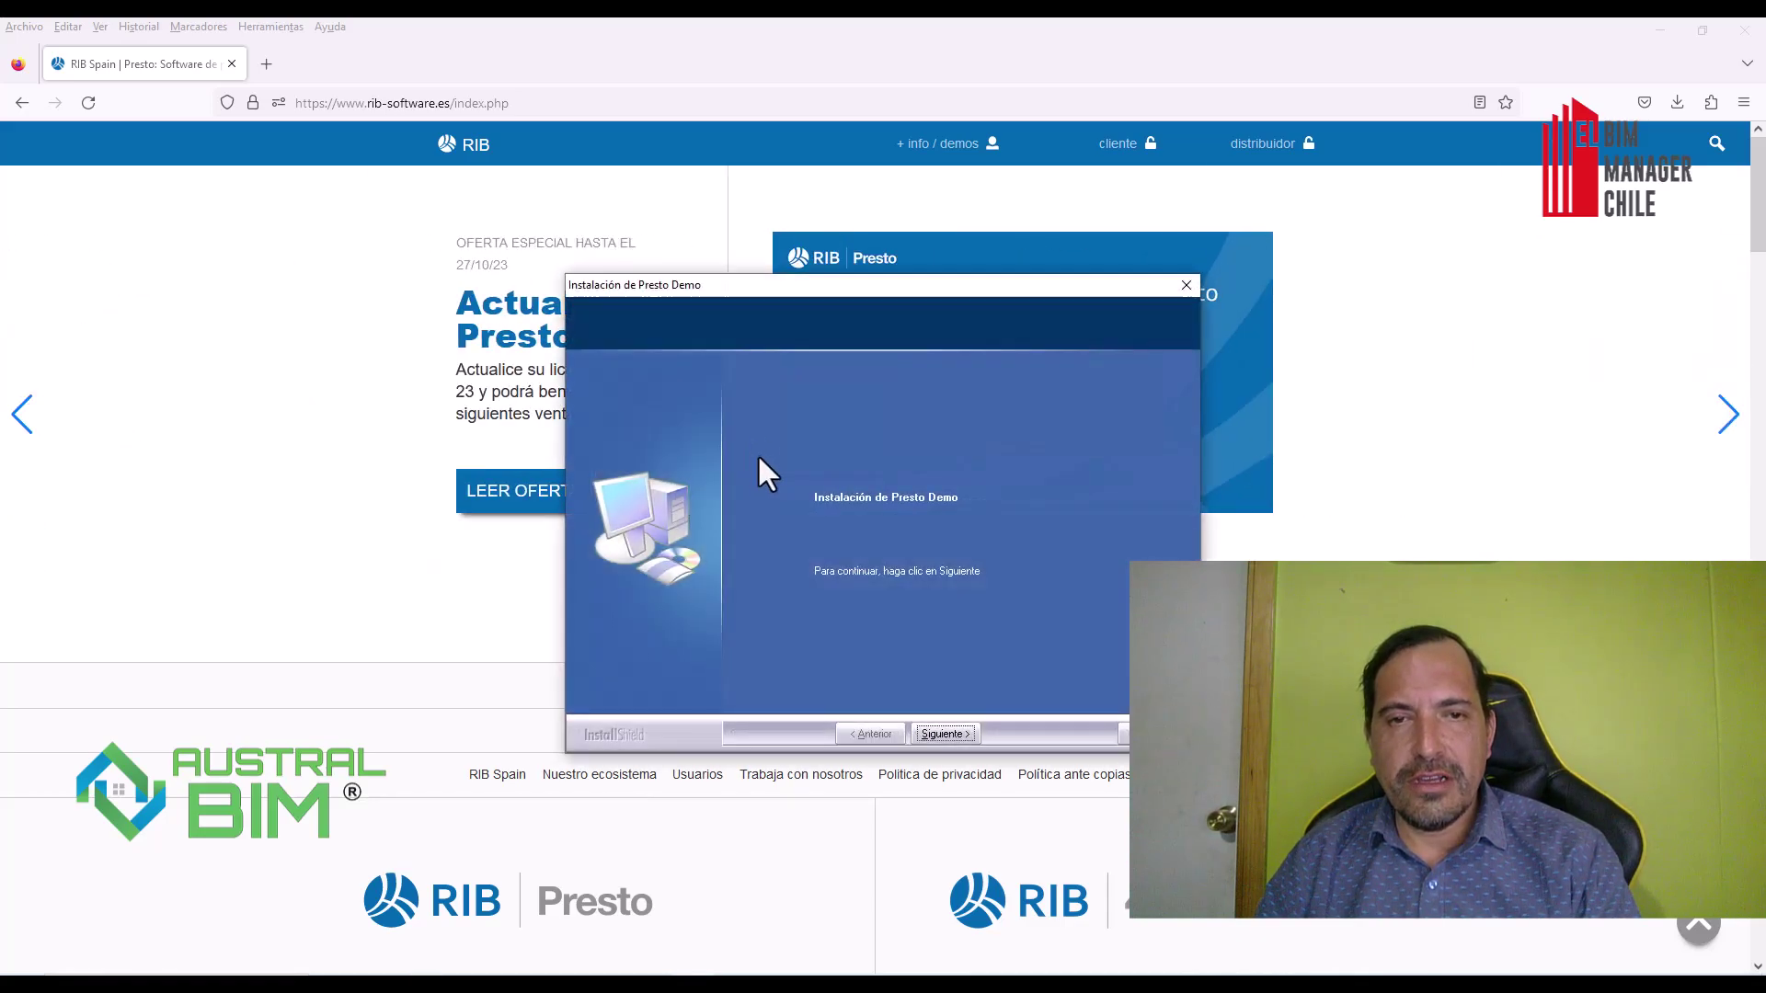
click(944, 732)
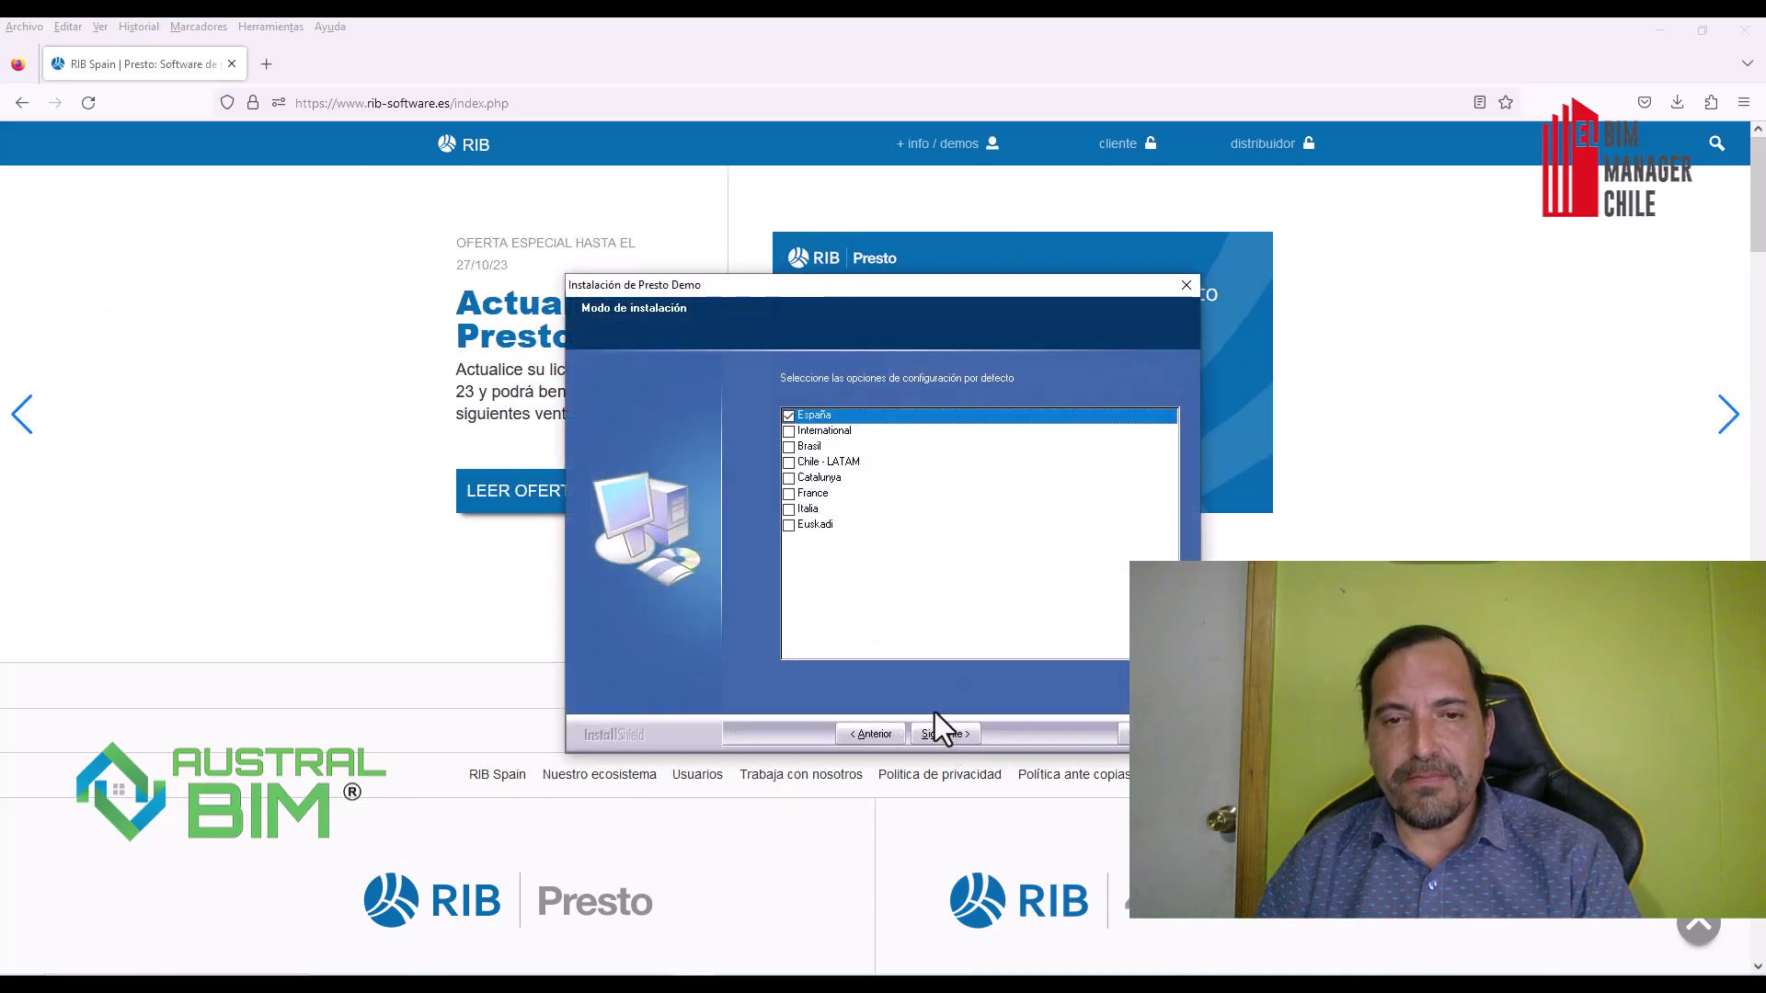
click(788, 431)
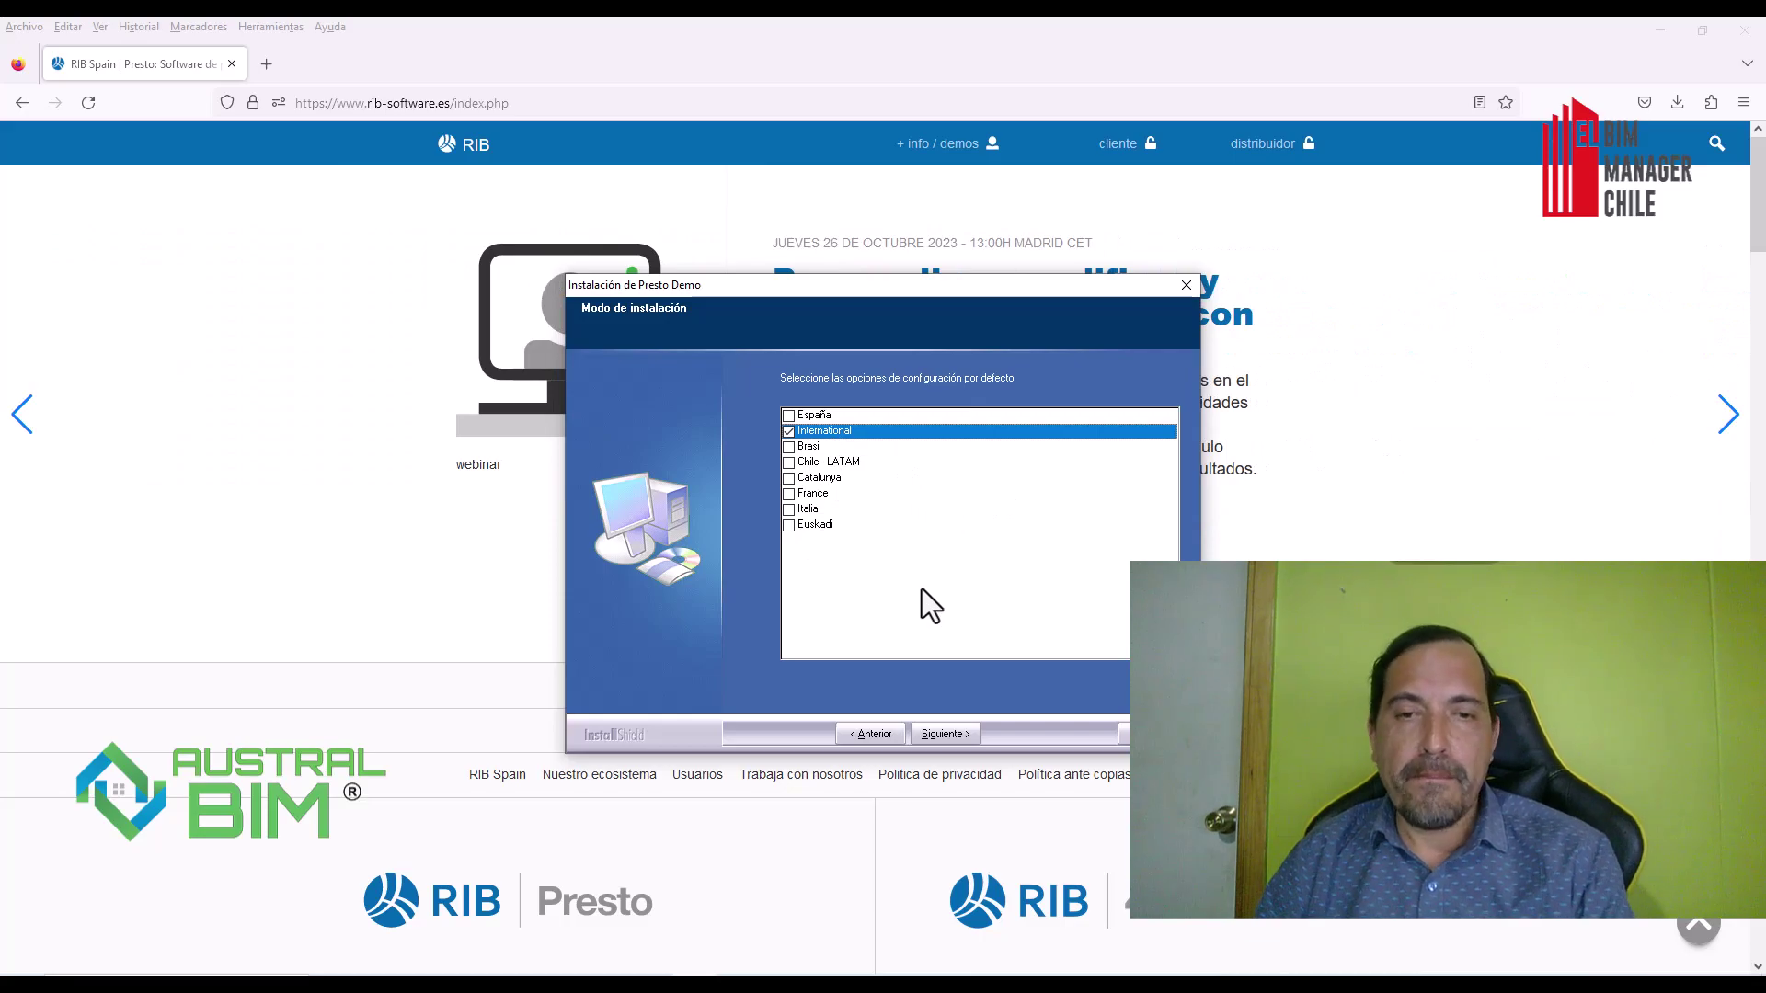
click(962, 733)
click(962, 733)
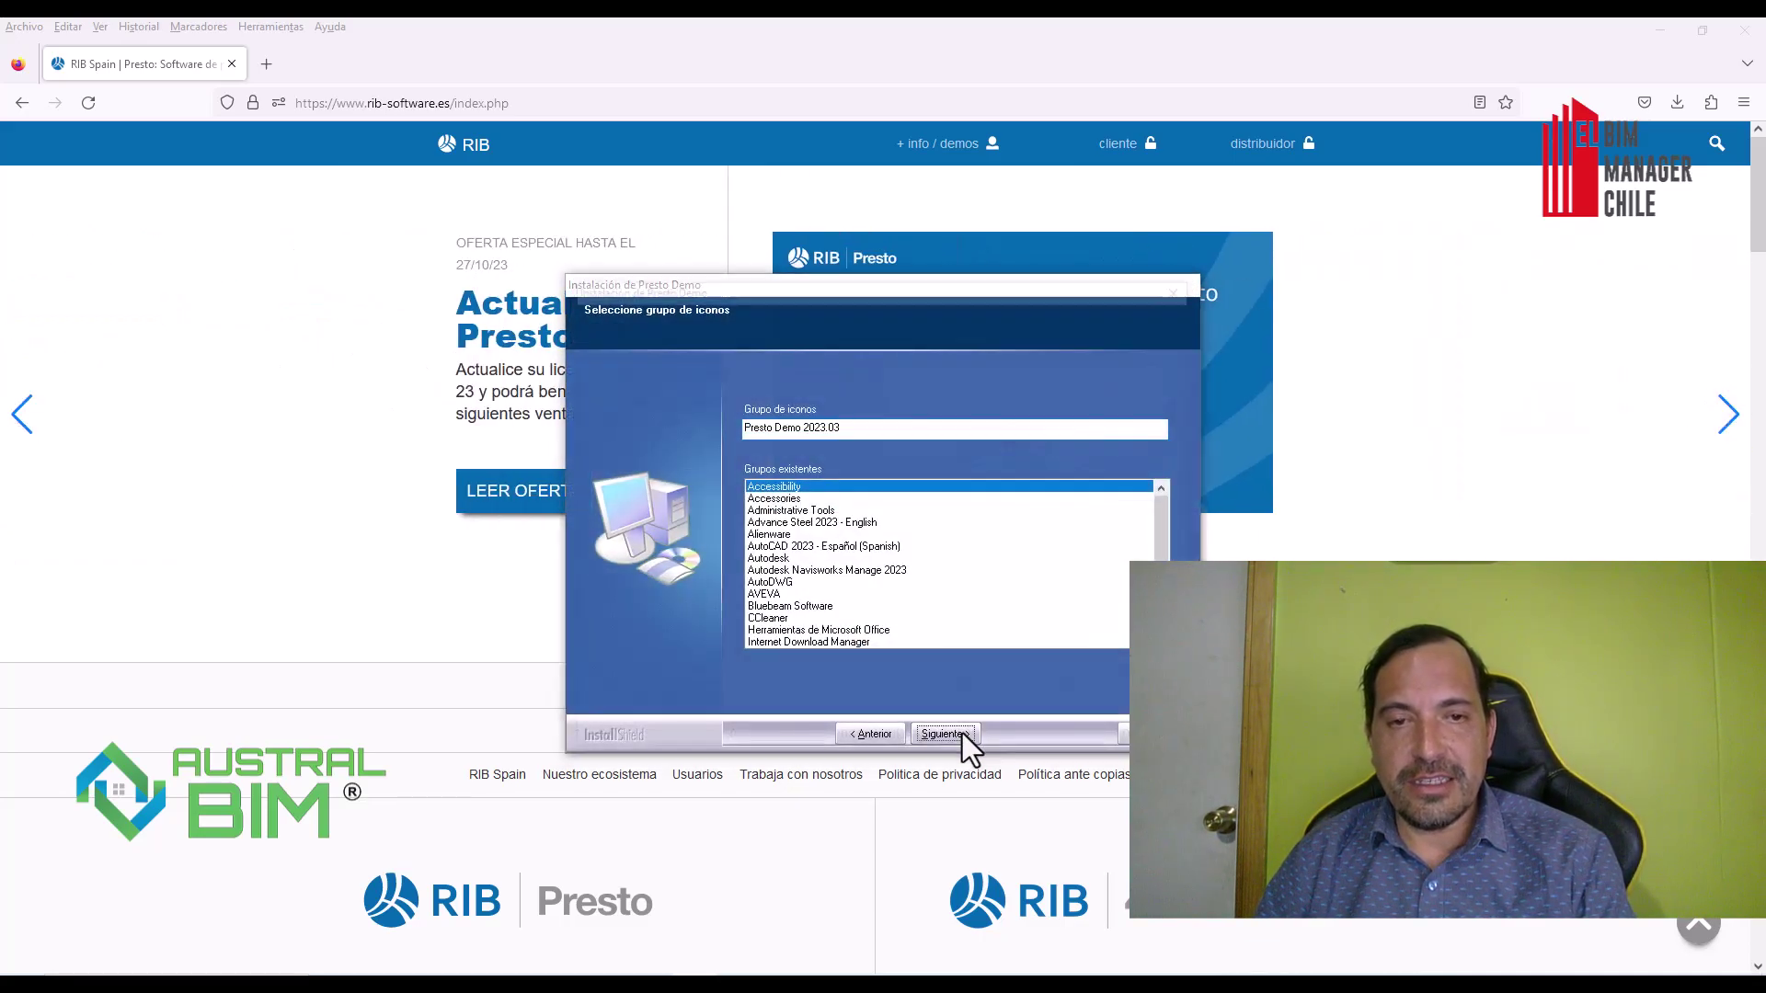
Step: Keep the default Presto Demo 2023.03 icon group and let installation complete
click(962, 734)
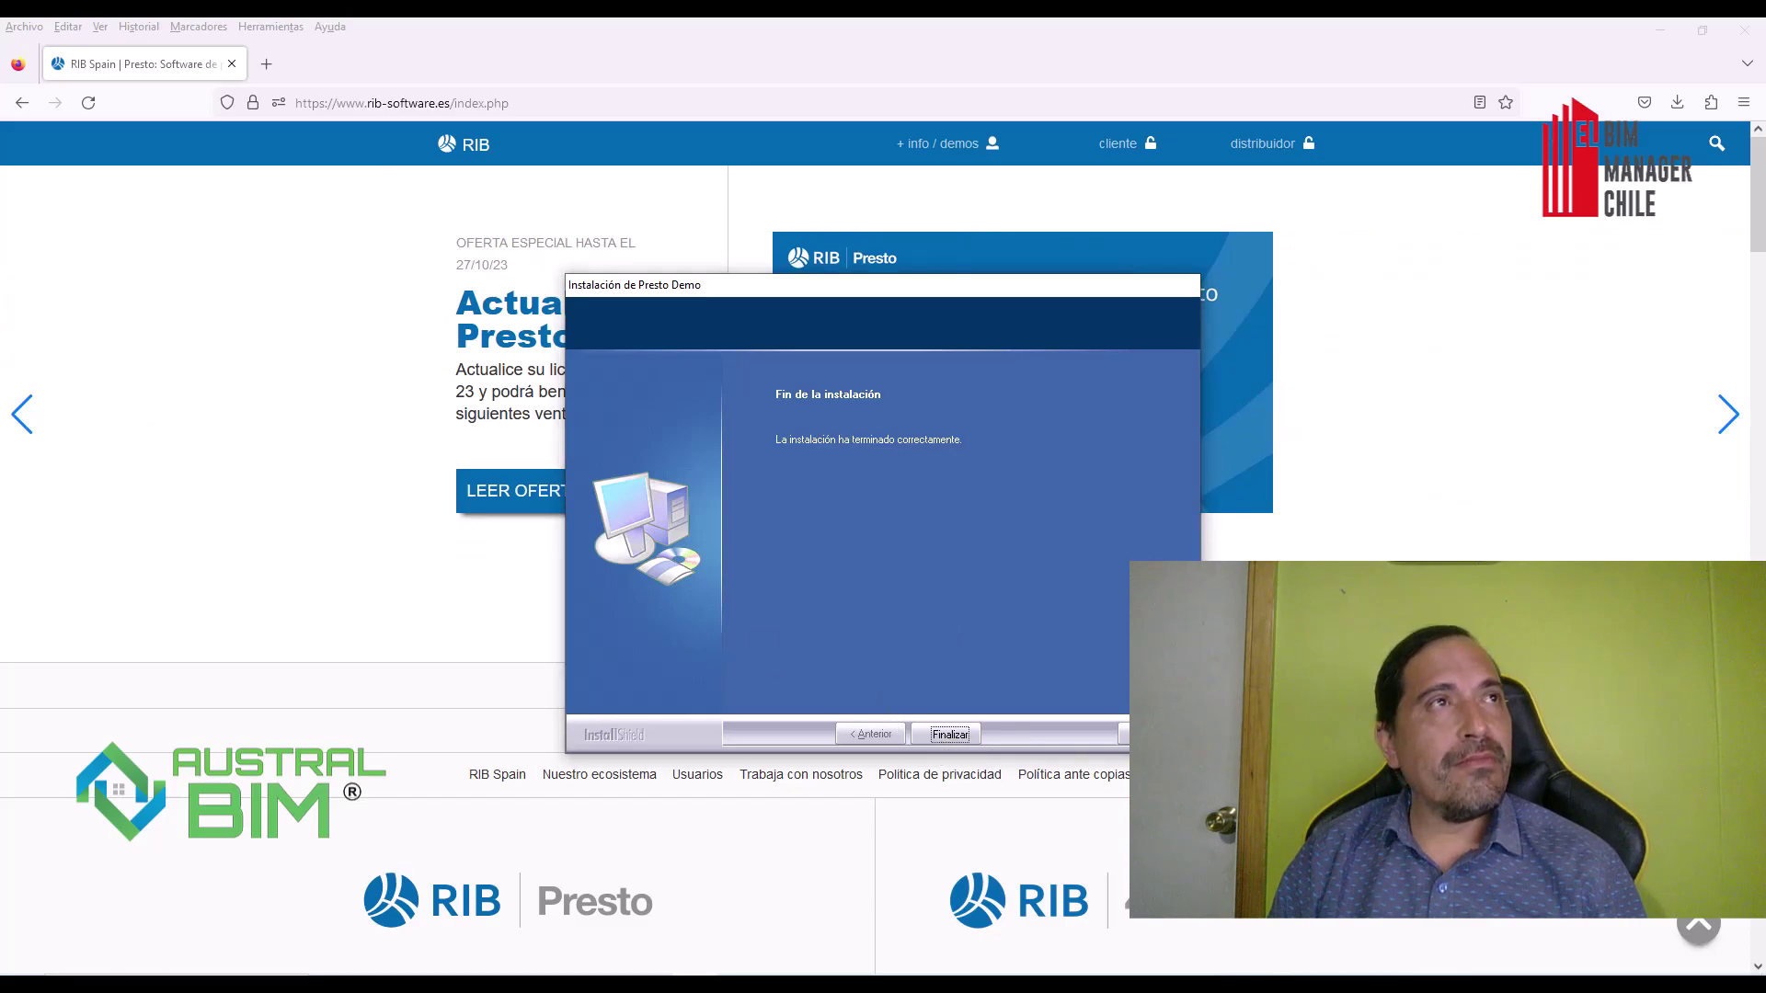
Step: Finish the installer, launch Presto Demo and accept its About screen
click(951, 734)
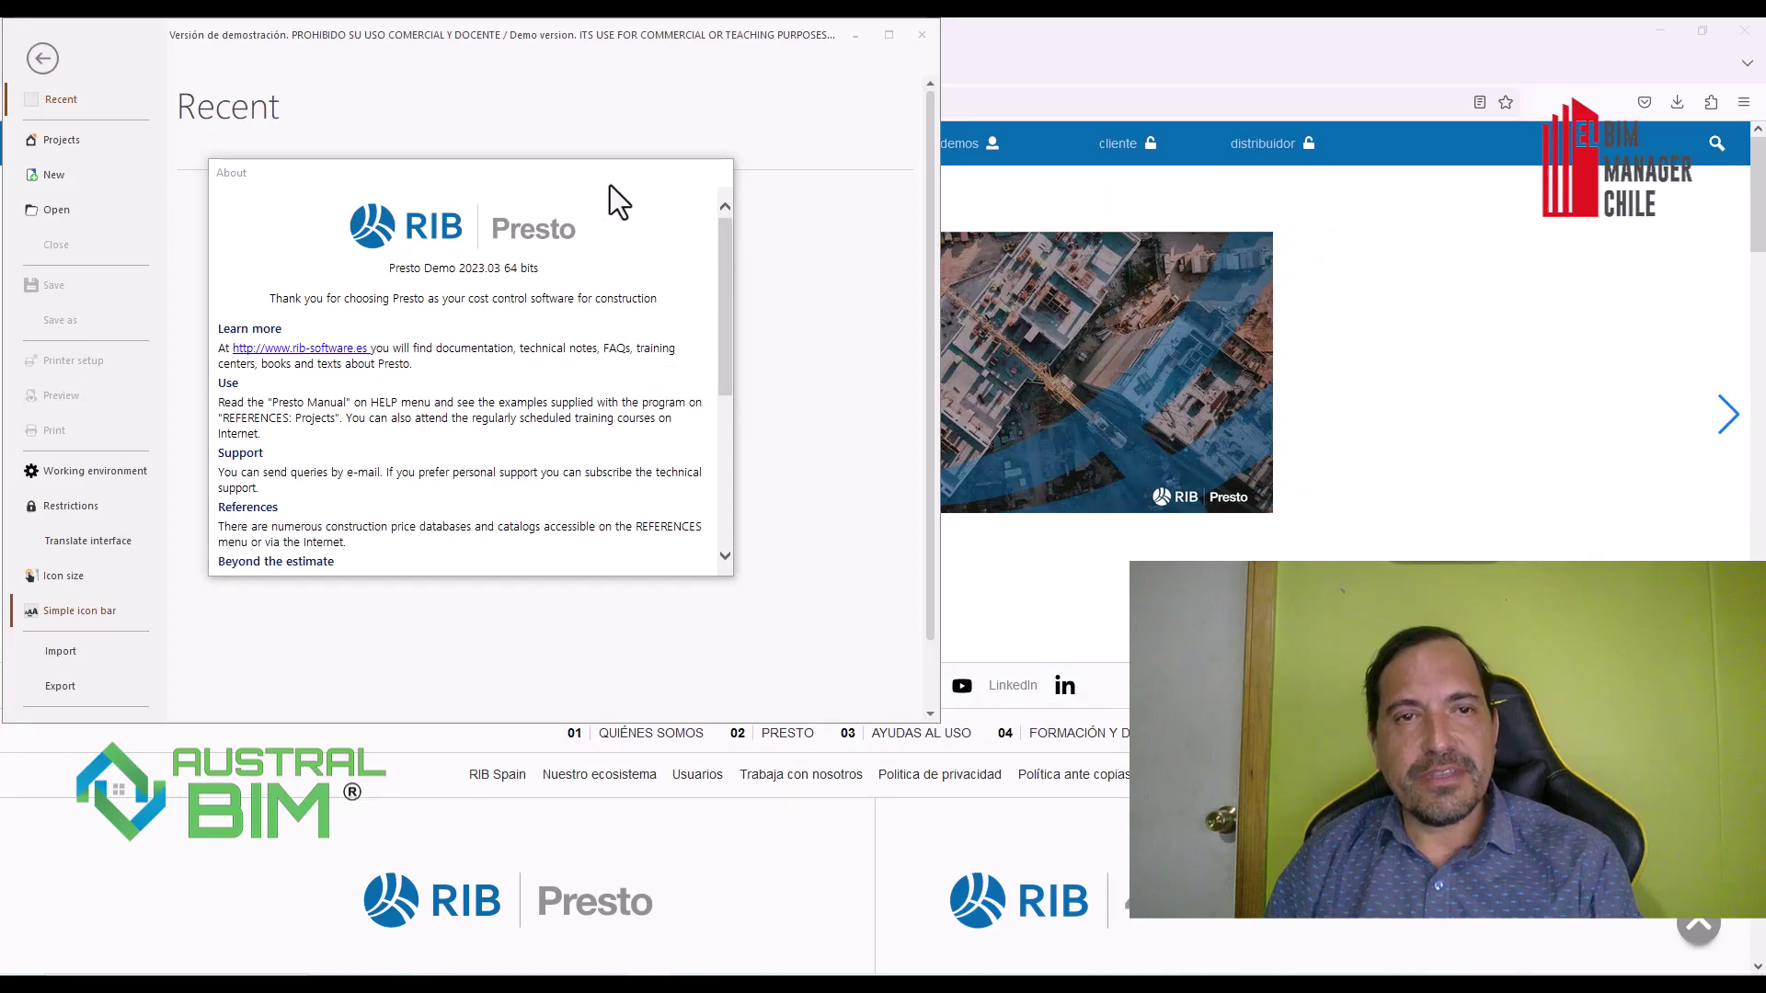
drag(610, 185, 654, 188)
scroll(614, 346, down, 3)
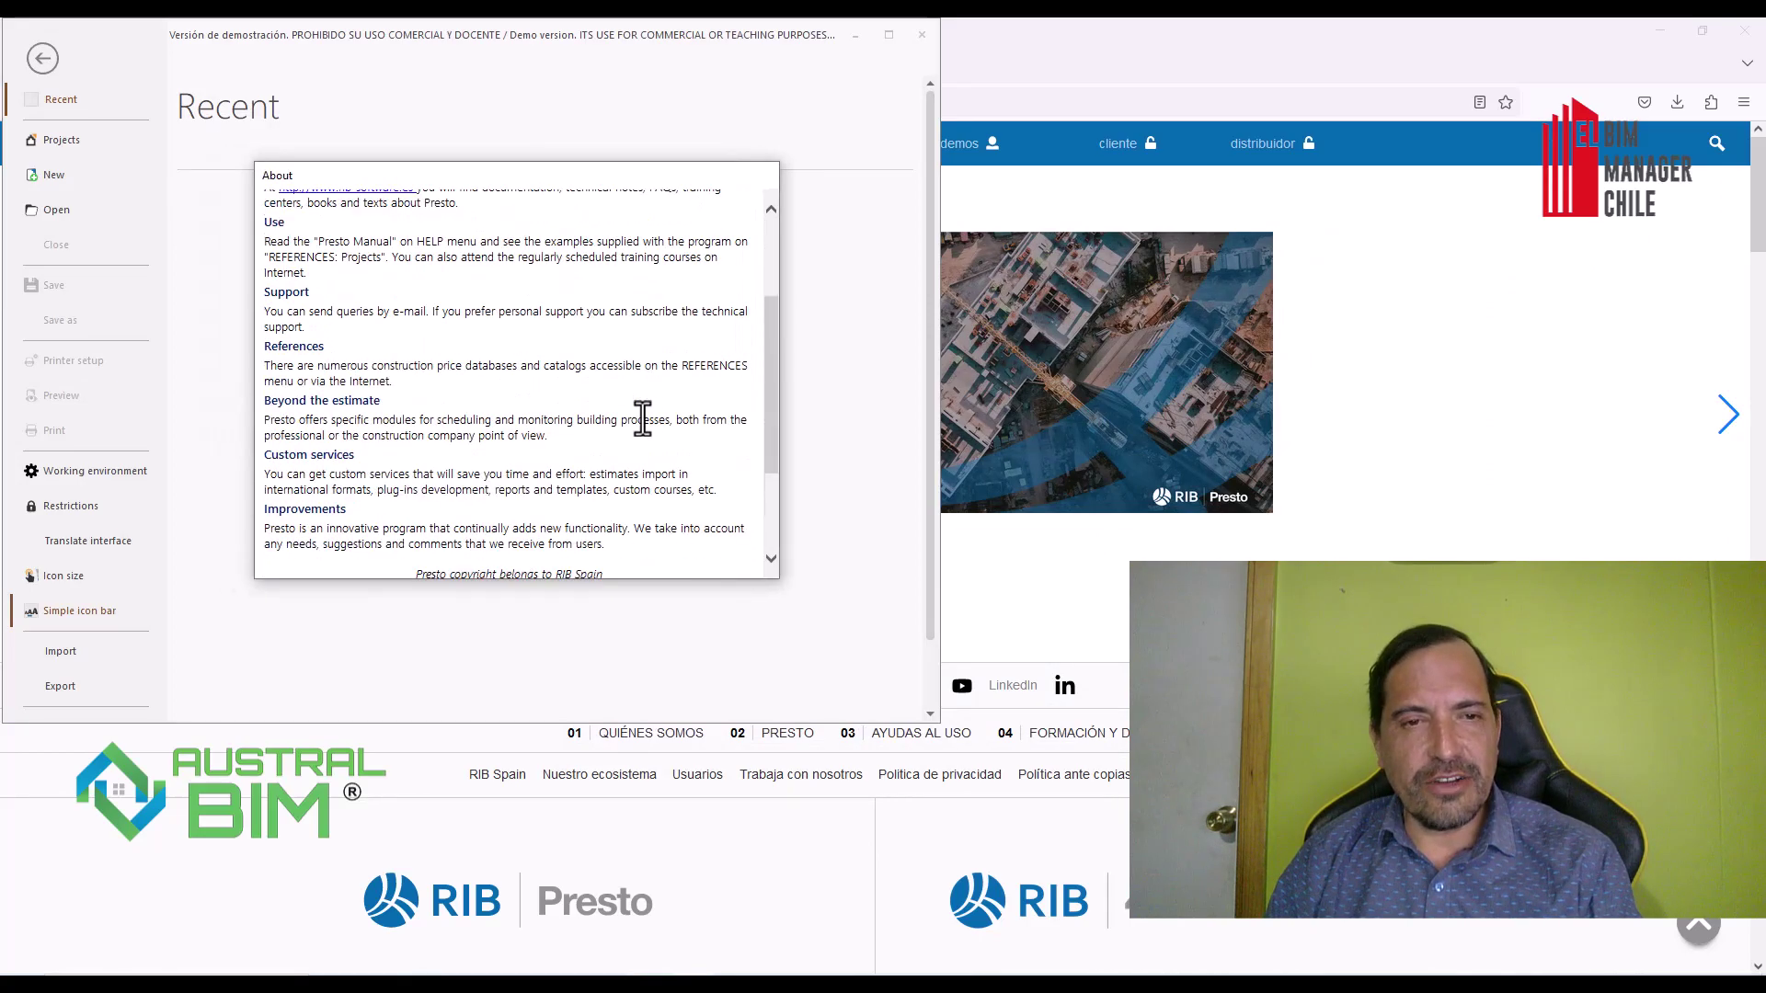
scroll(643, 414, down, 4)
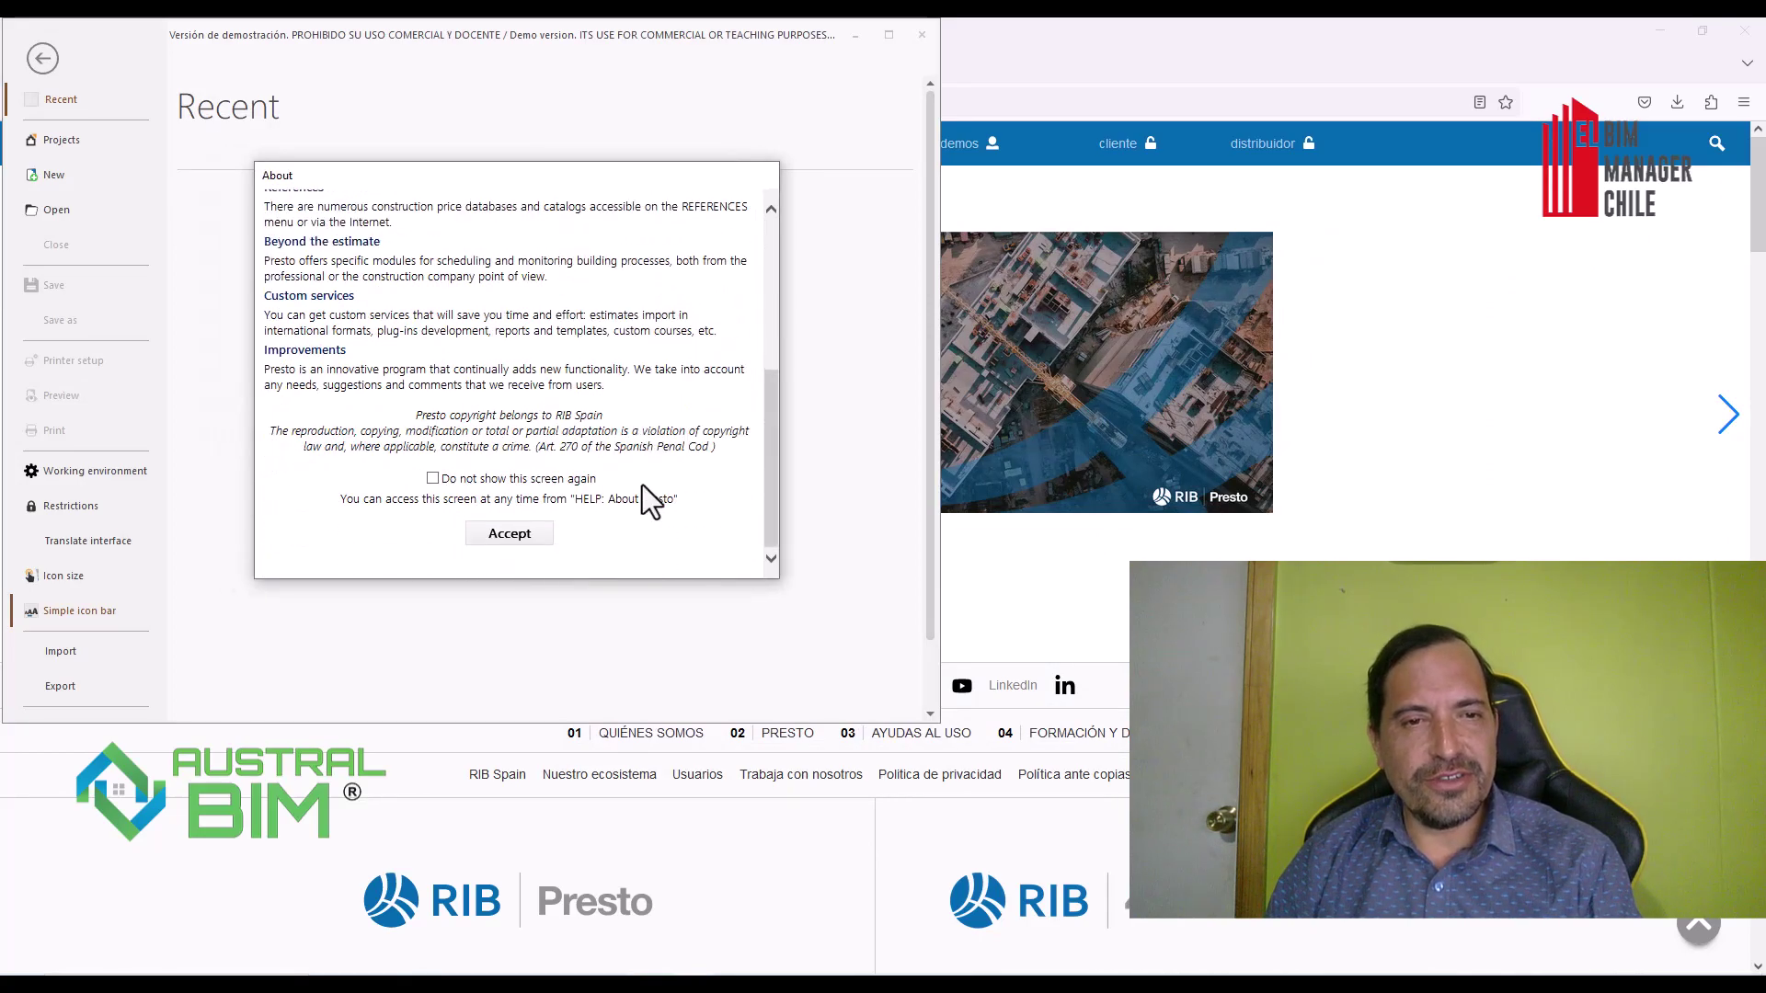
click(509, 535)
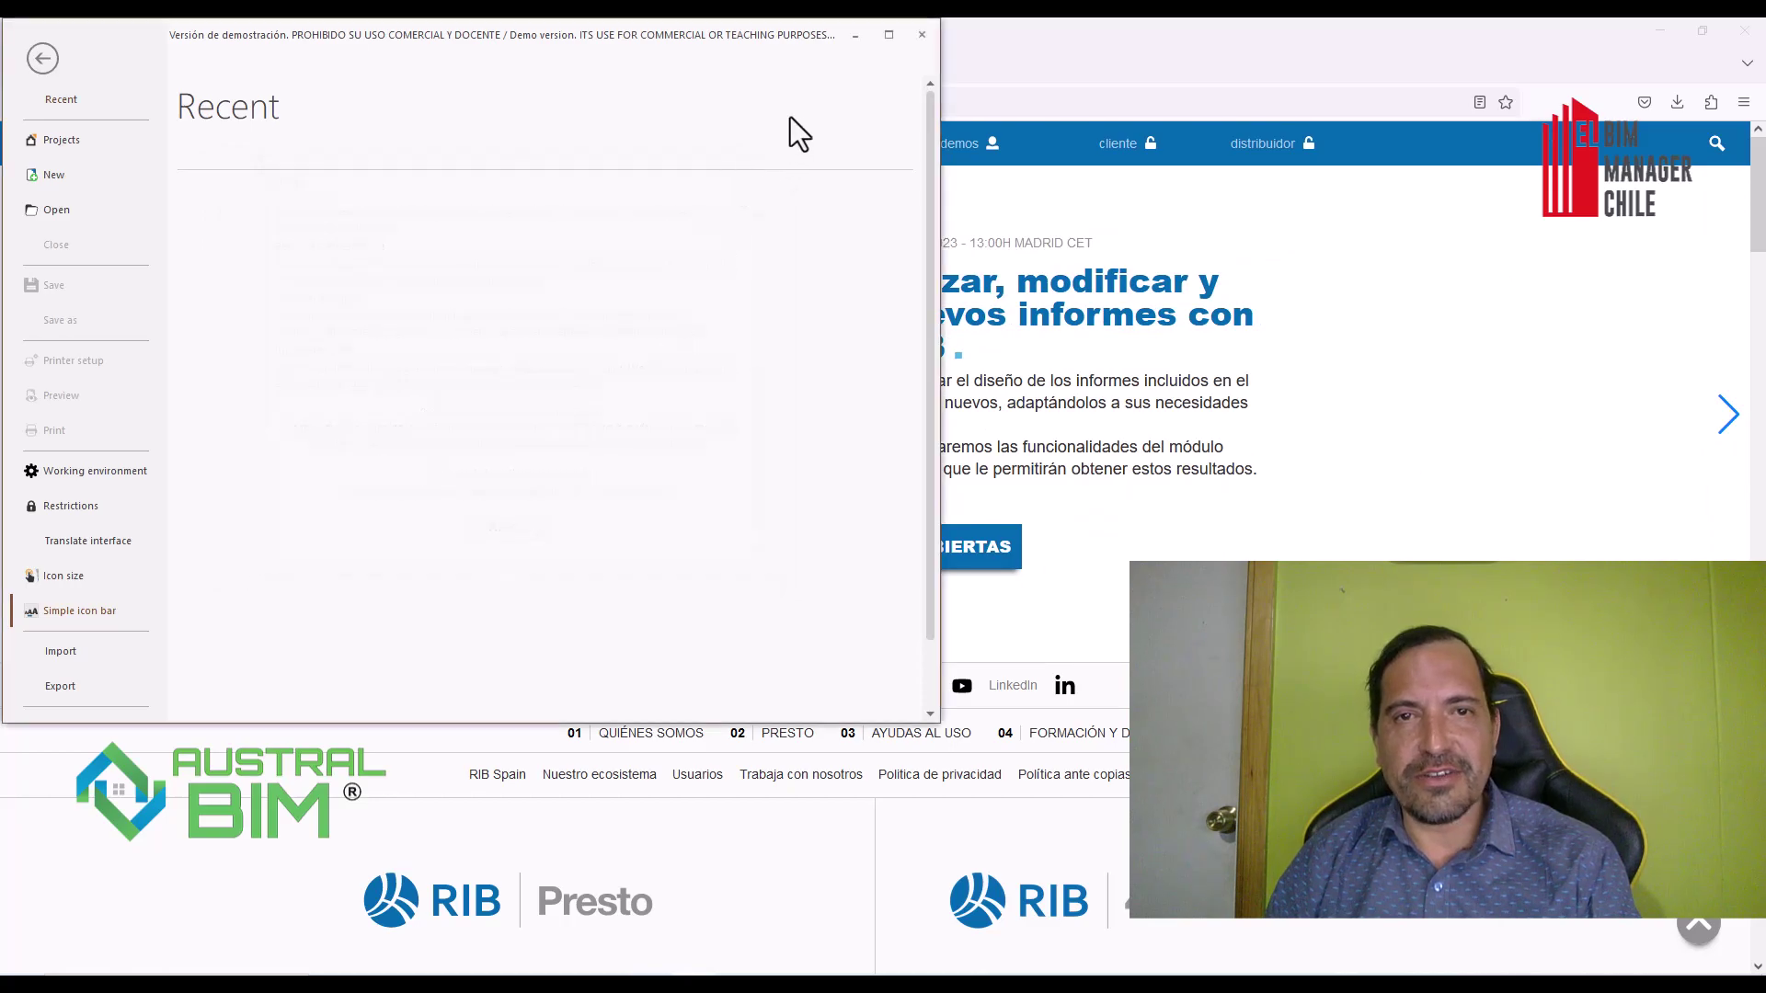
Step: Maximize, restore and move the Presto window toward the screen centre
click(892, 39)
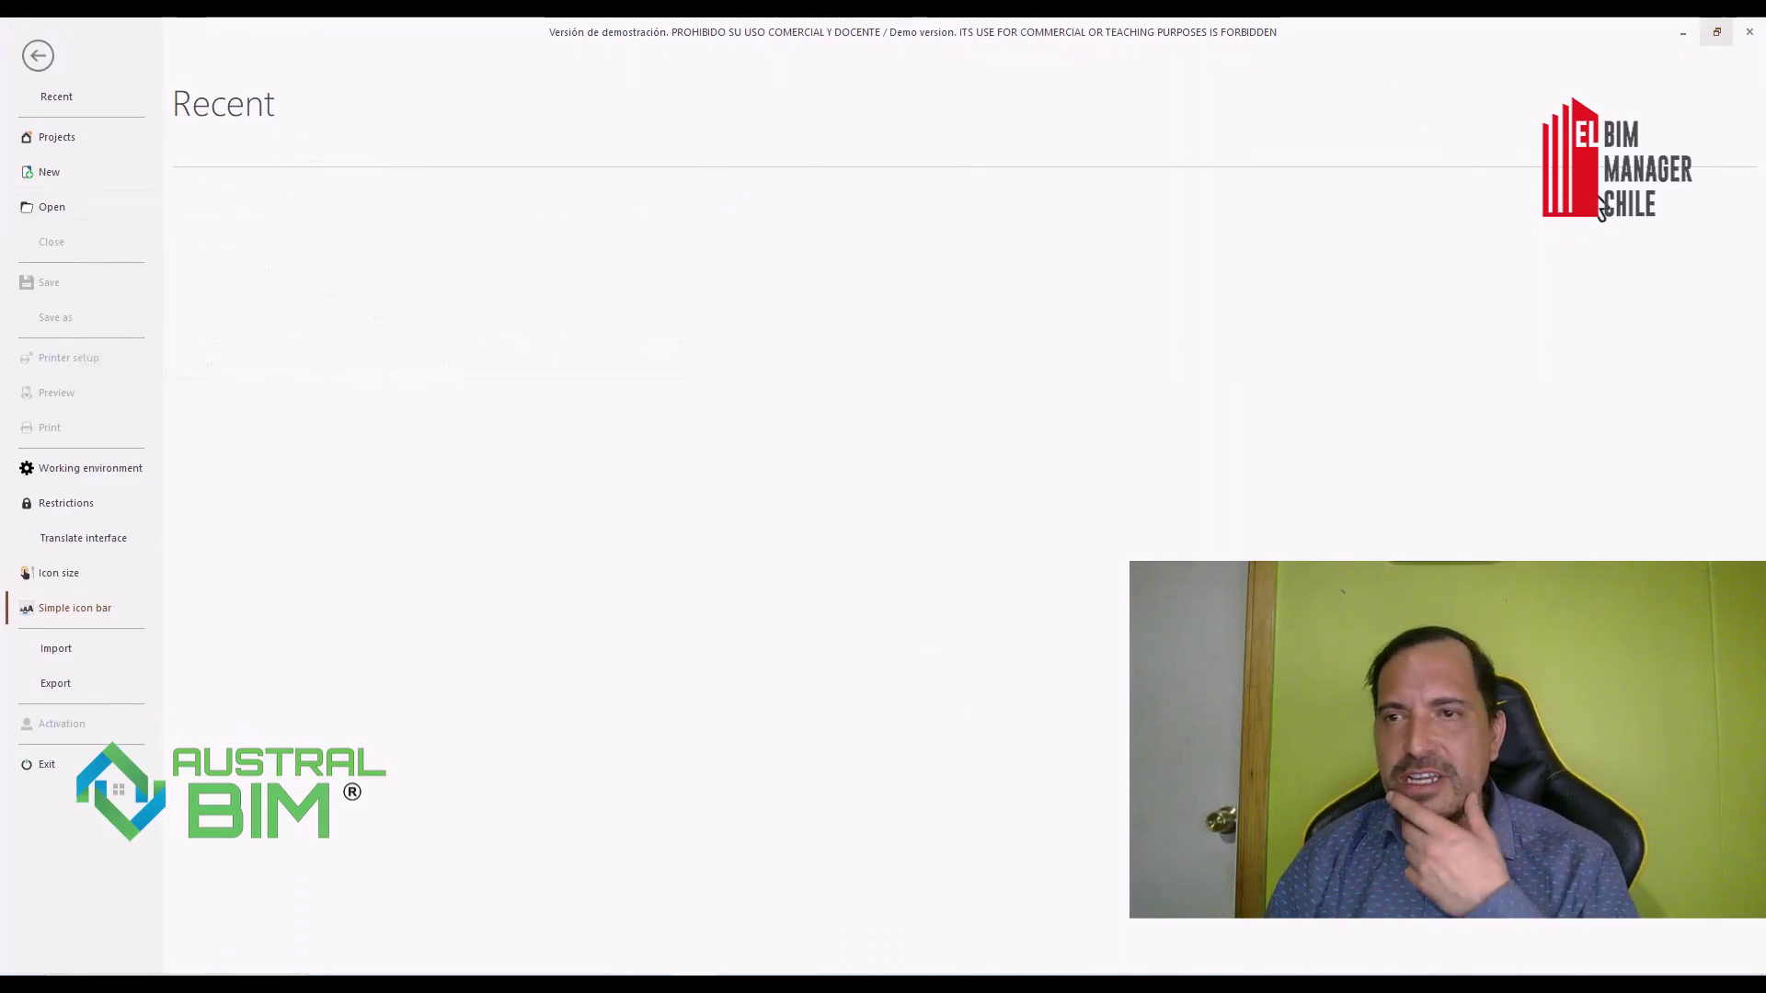
click(1724, 34)
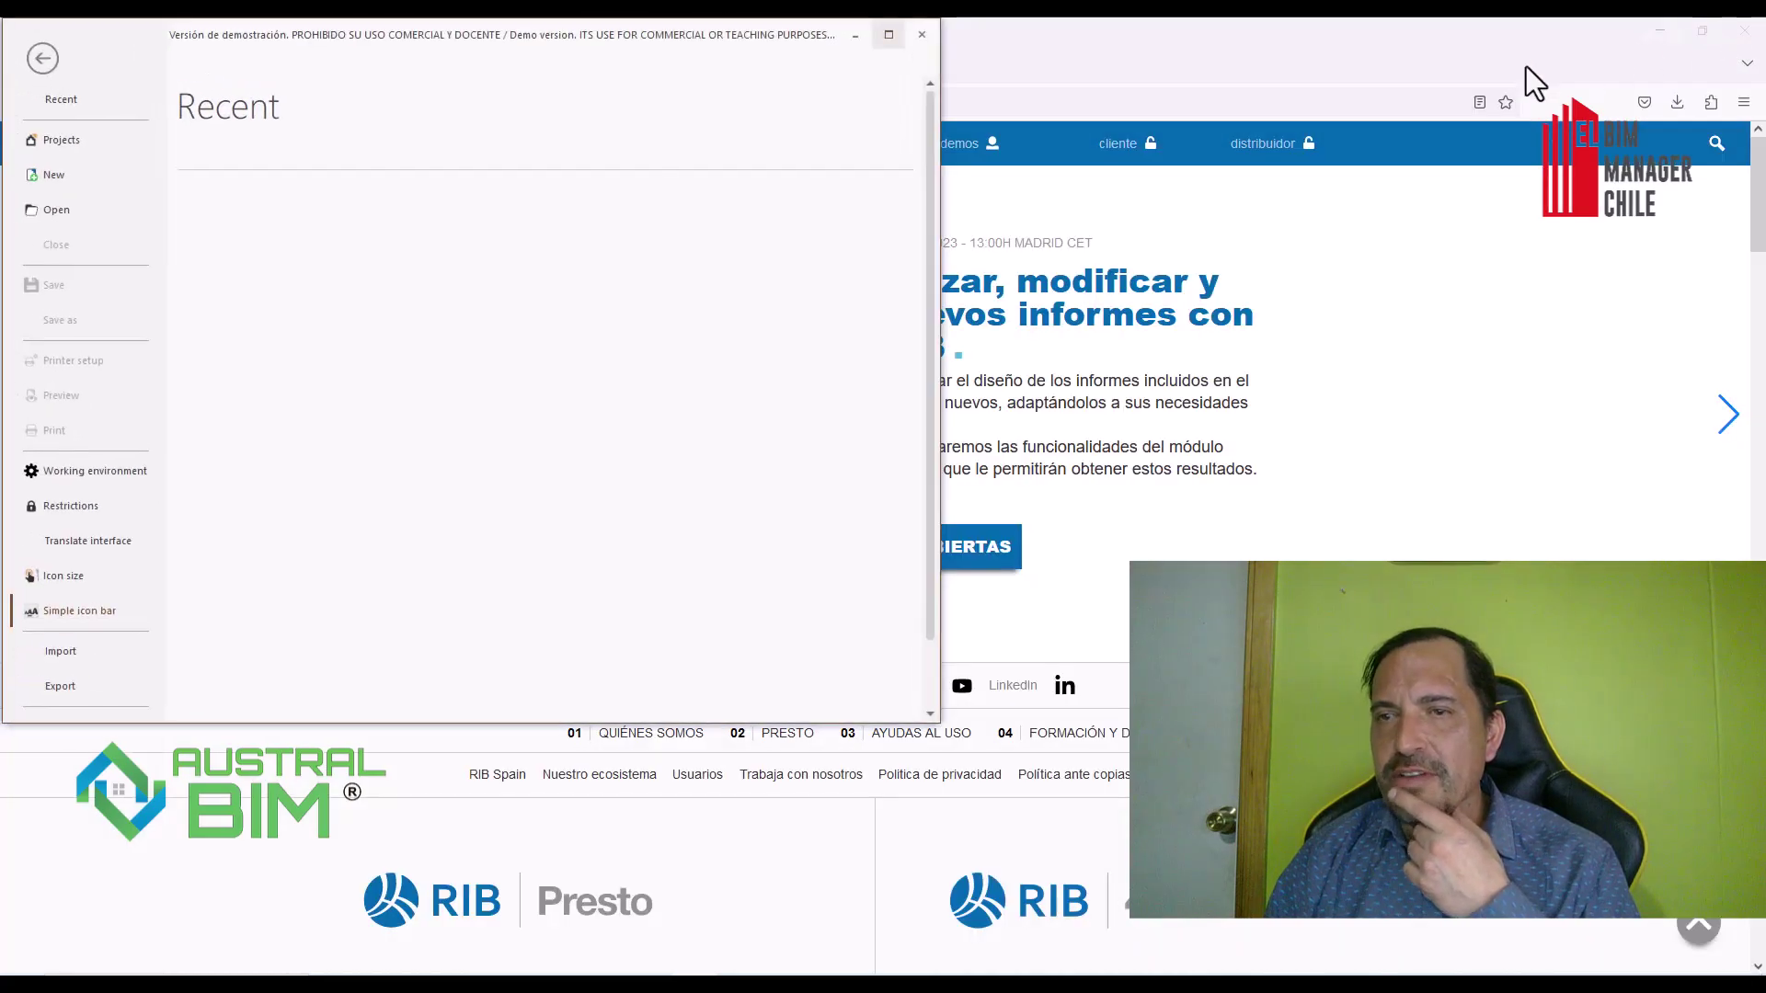
mouse_move(713, 48)
mouse_down()
mouse_move(1078, 181)
mouse_move(946, 225)
mouse_up()
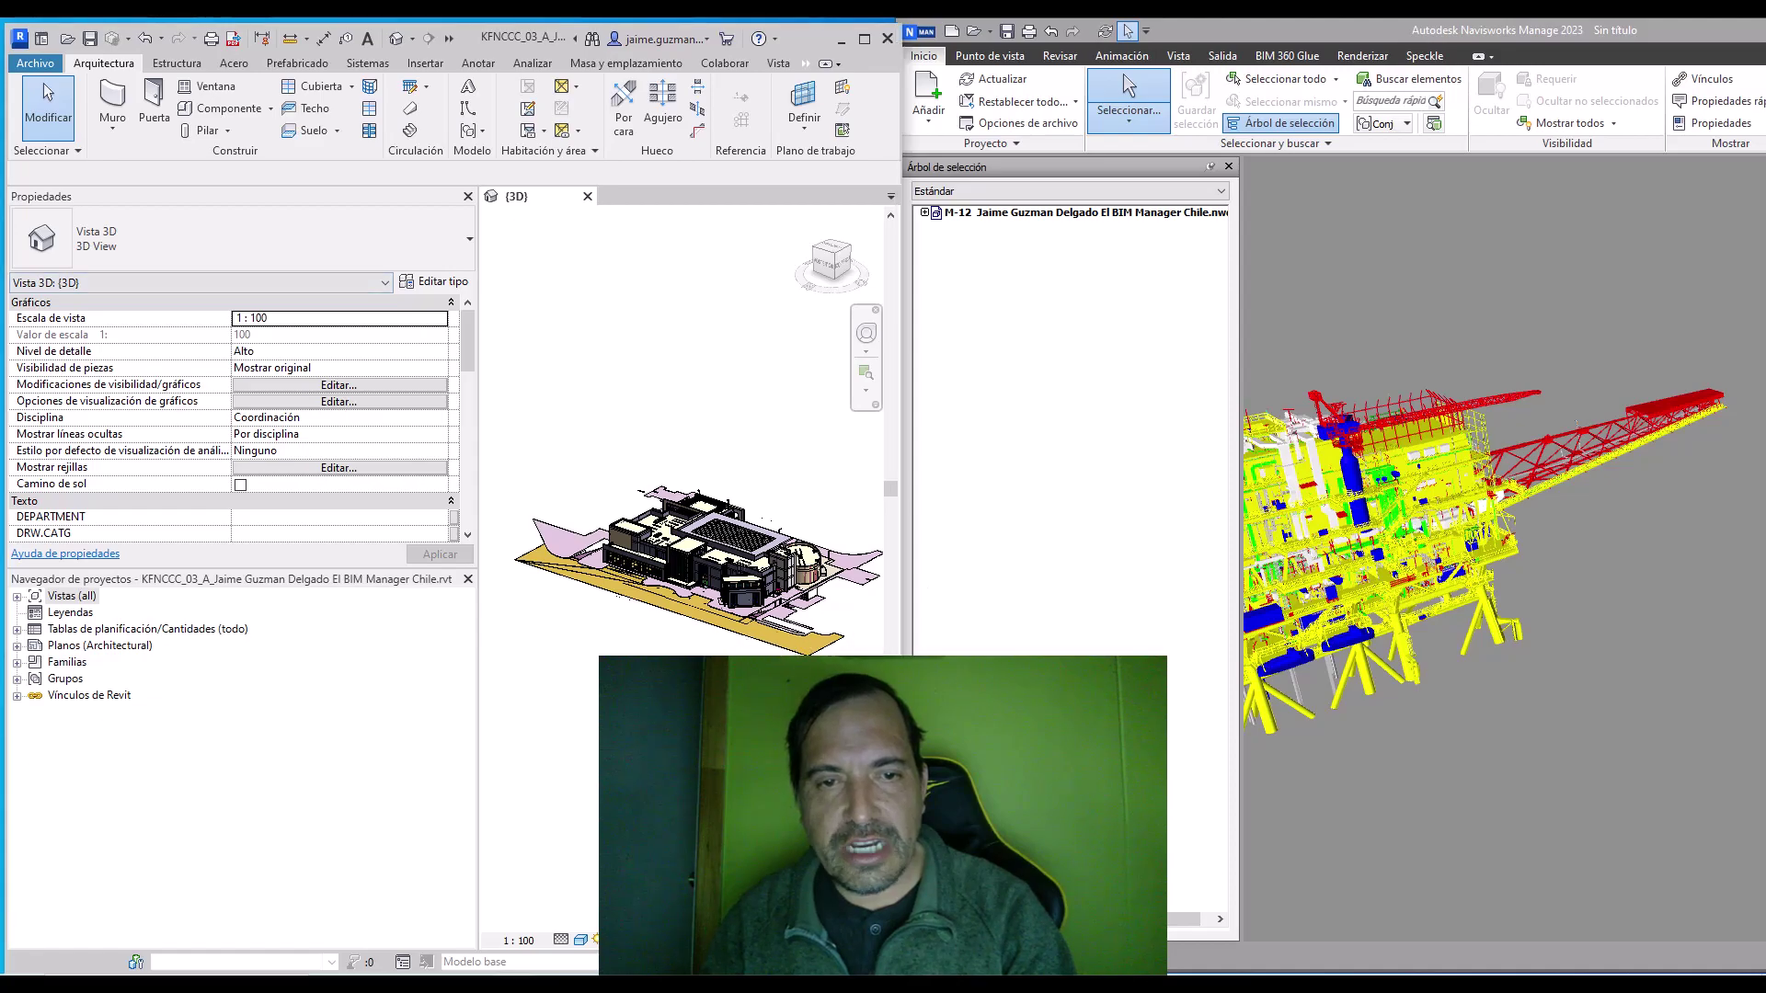
Step: Orbit the Revit building closer at a new angle, then pan and orbit the Navisworks platform
shift+middle_drag(676, 640, 670, 651)
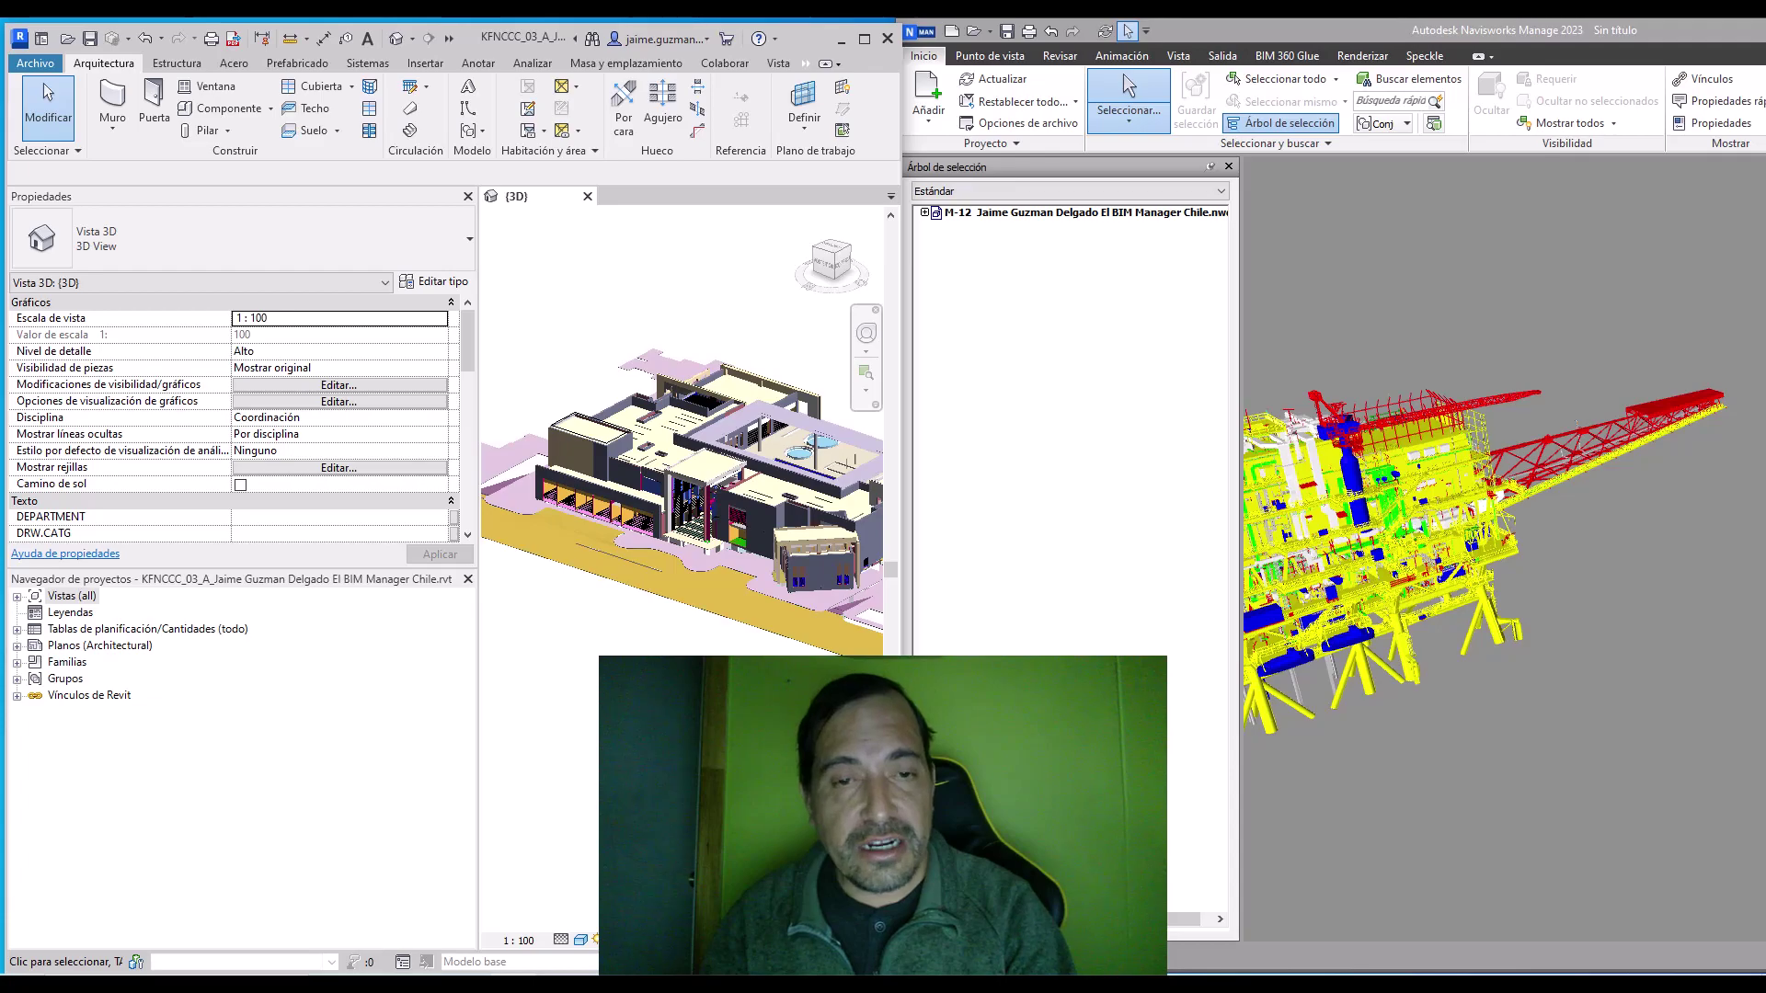
mouse_move(655, 642)
shift+middle_down()
mouse_move(626, 644)
mouse_move(681, 635)
shift+middle_up()
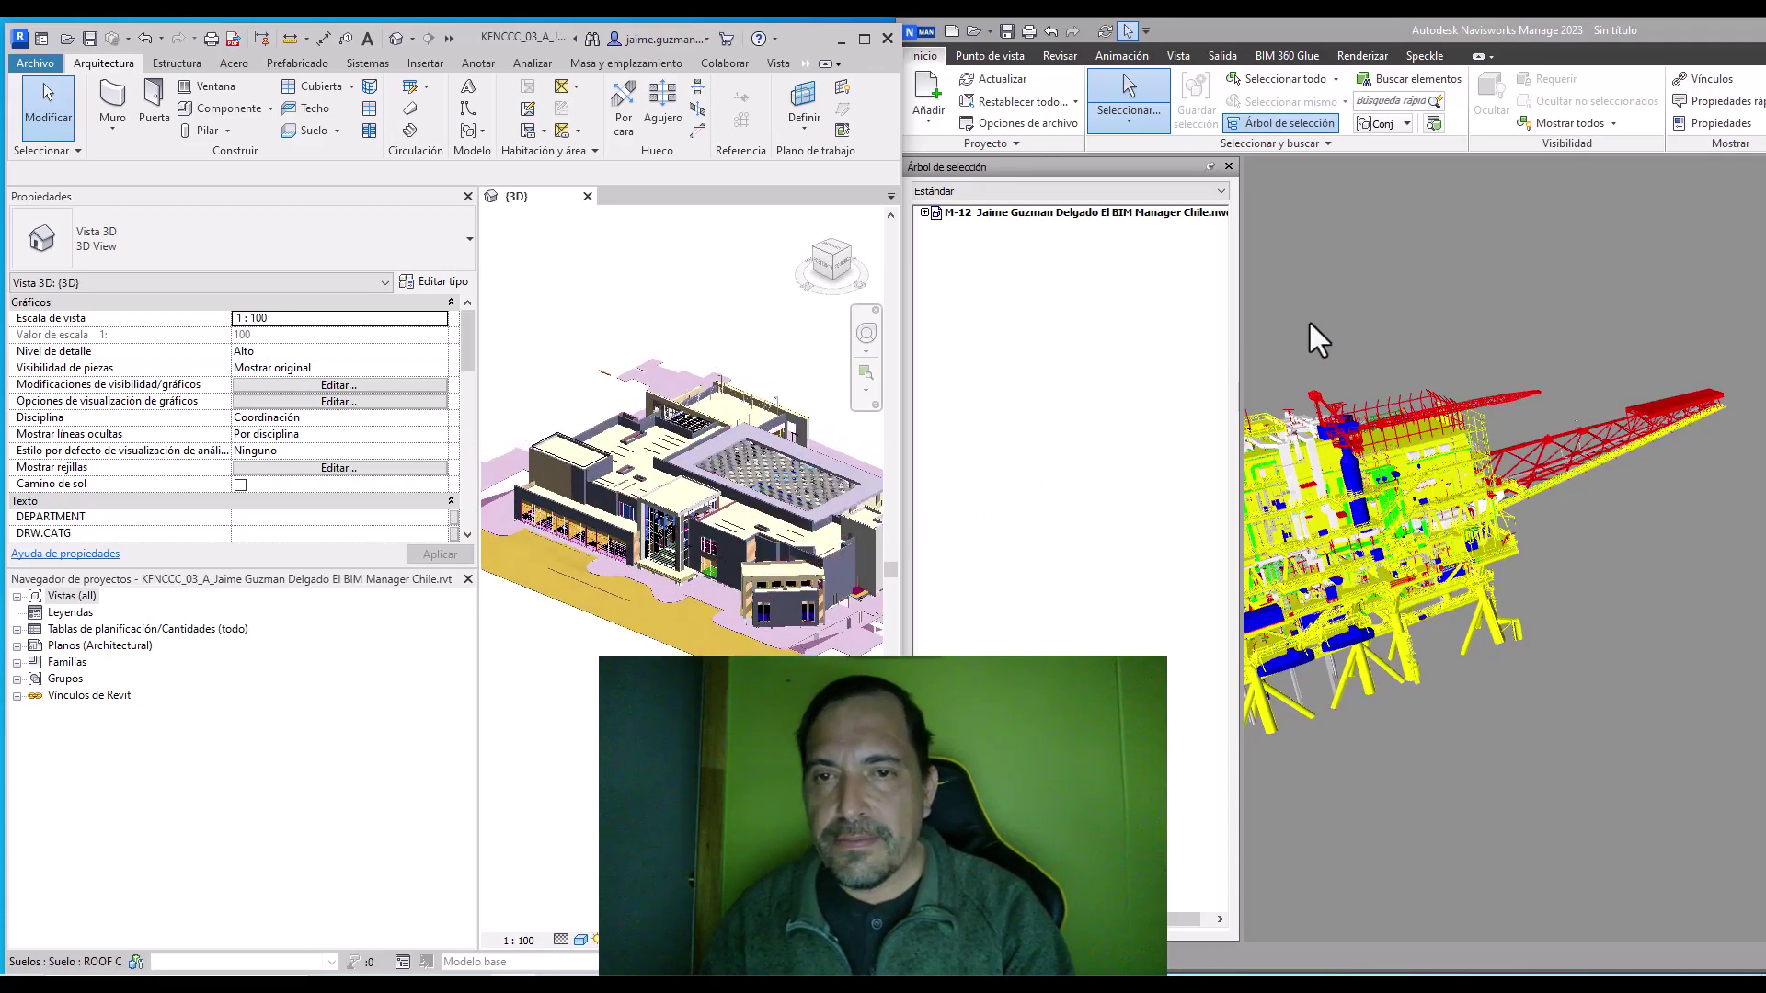
mouse_move(1339, 362)
middle_down()
mouse_move(1495, 414)
mouse_move(1472, 496)
middle_up()
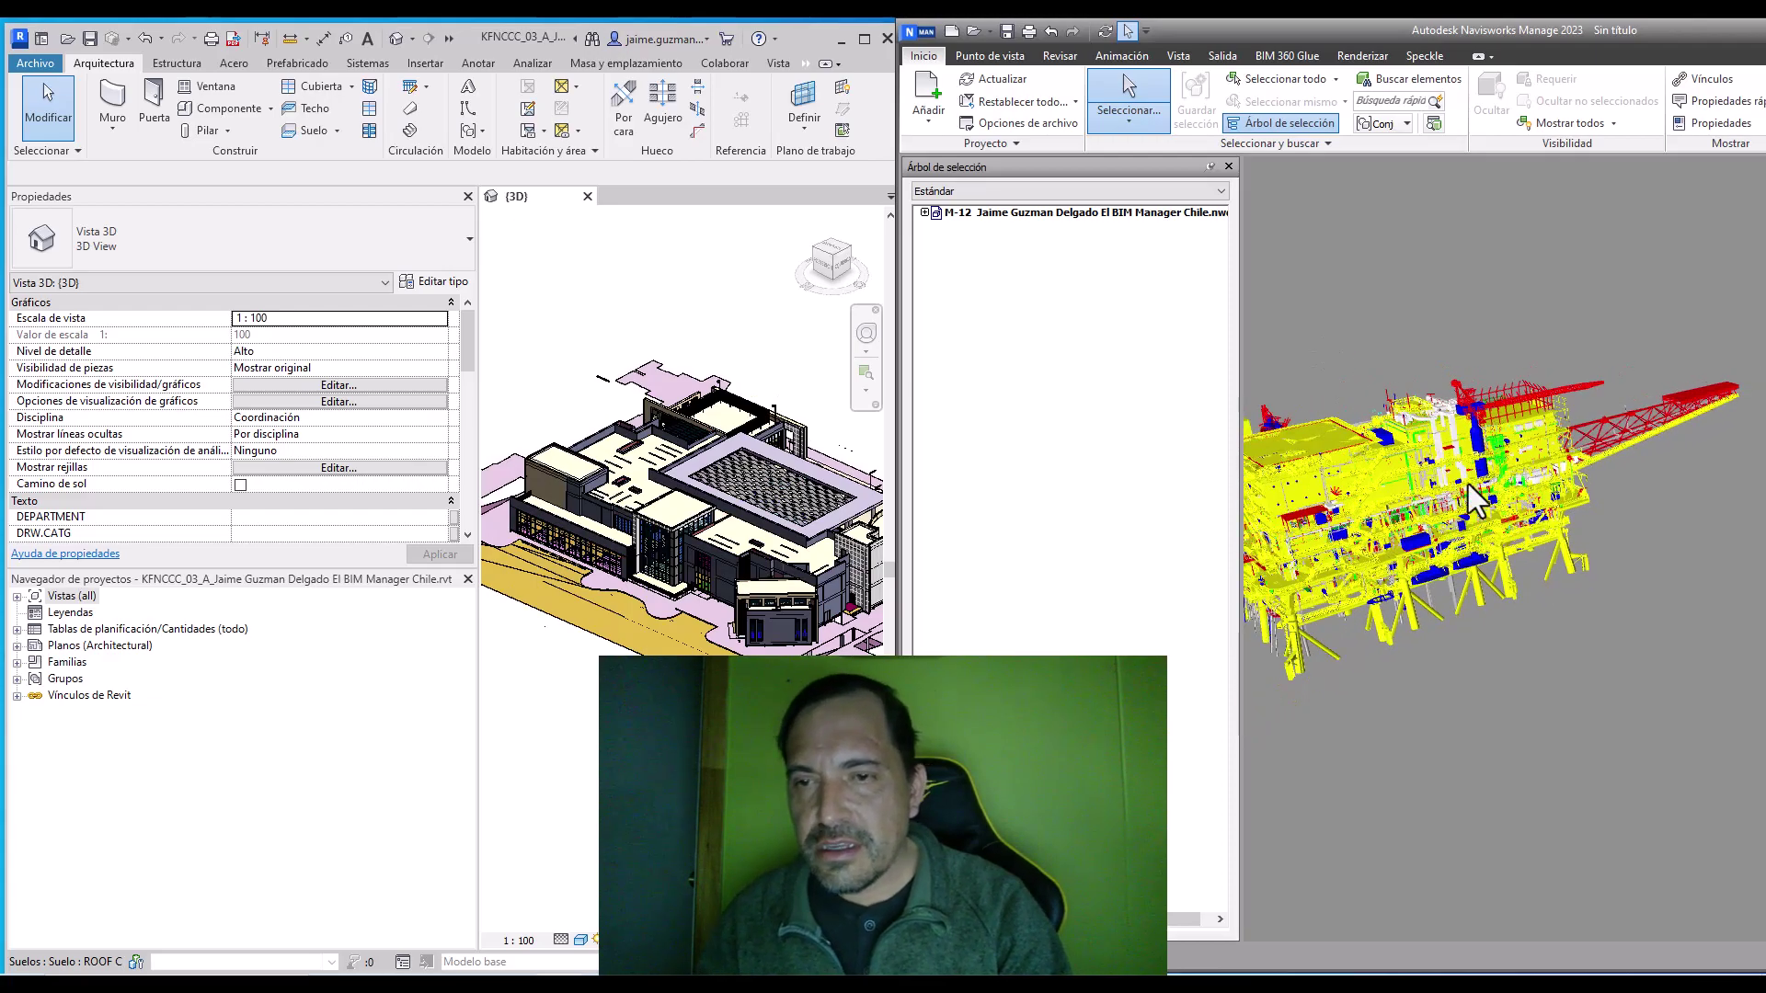
mouse_move(1548, 651)
shift+middle_down()
mouse_move(1532, 671)
mouse_move(1615, 709)
shift+middle_up()
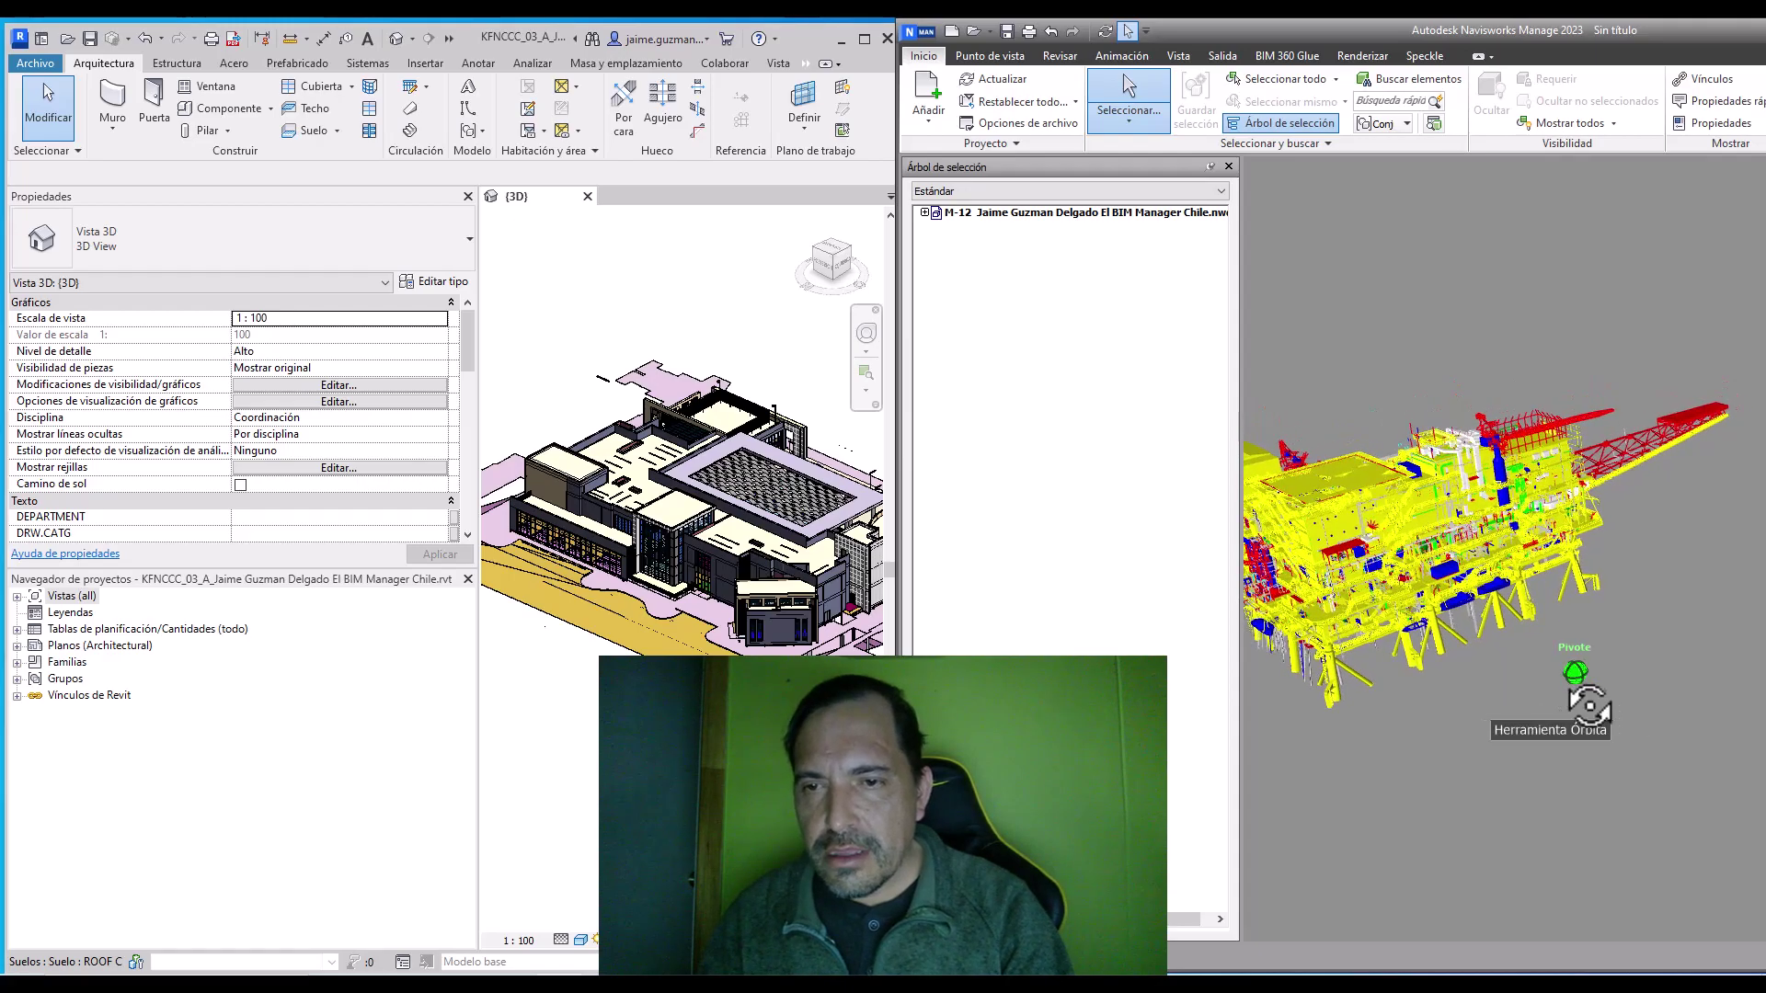
Step: Shift the Navisworks platform into view and zoom in and out around it
middle_drag(1472, 664, 1570, 682)
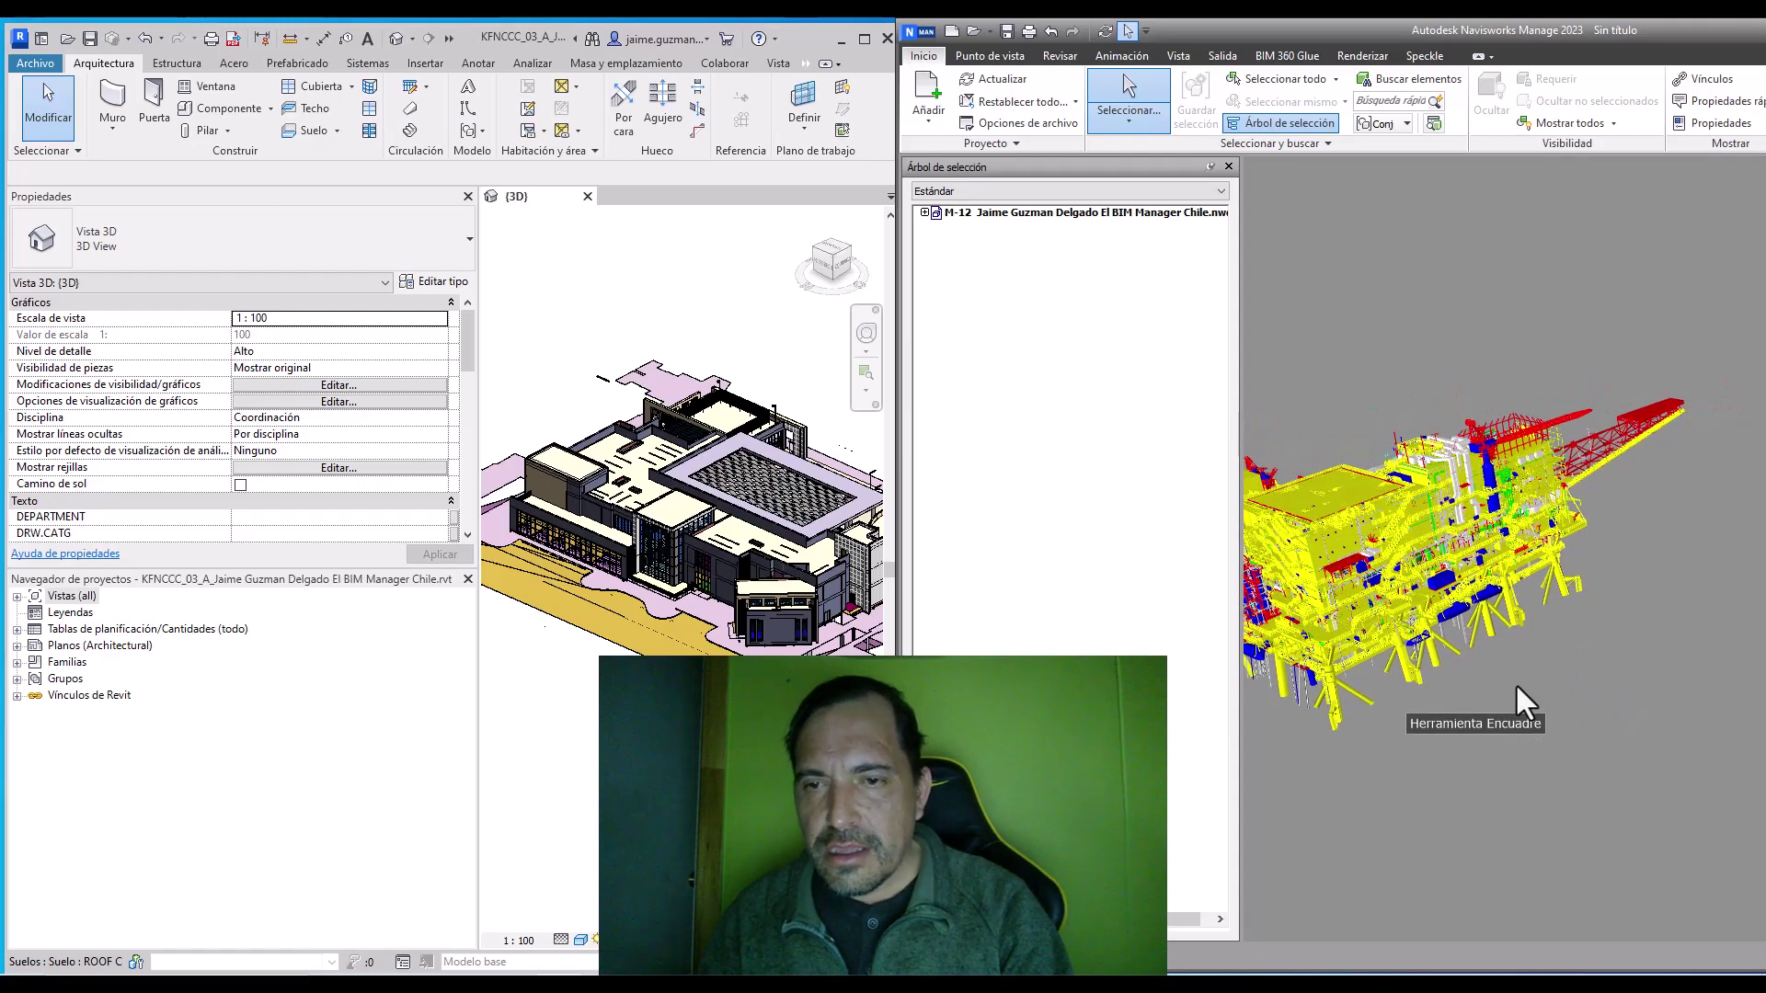
scroll(1488, 648, up, 3)
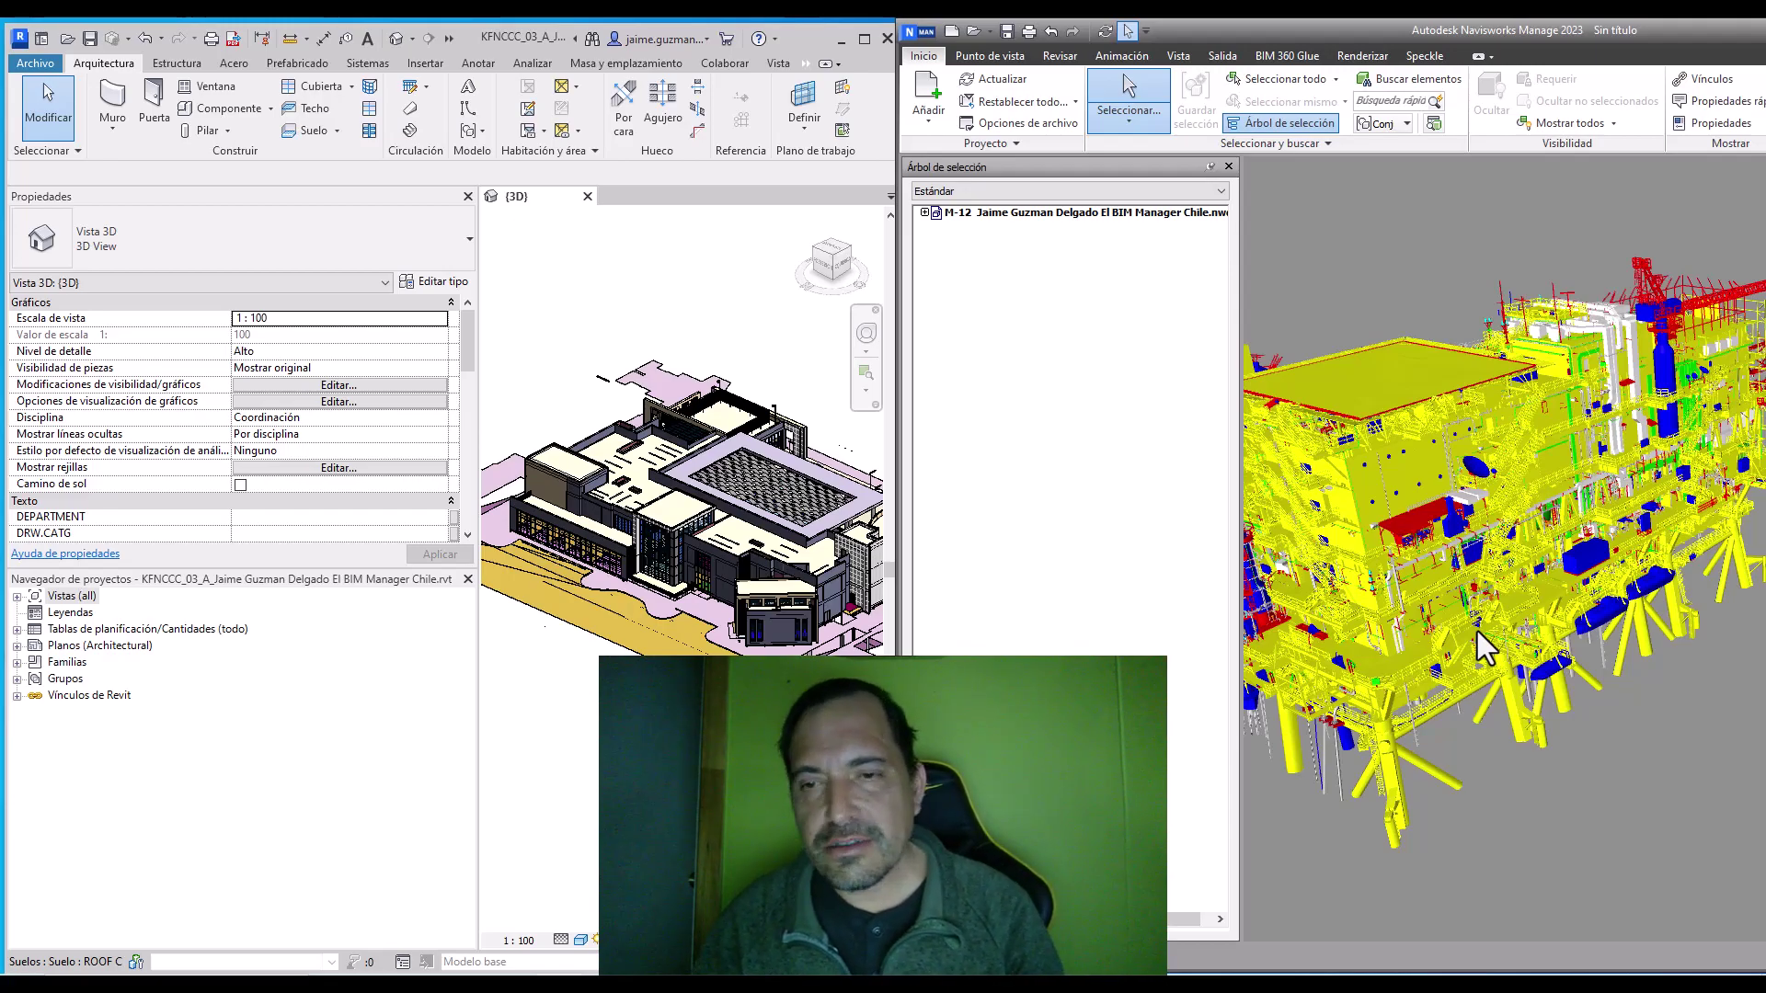
scroll(1481, 644, down, 1)
scroll(1628, 598, down, 1)
scroll(1628, 658, down, 1)
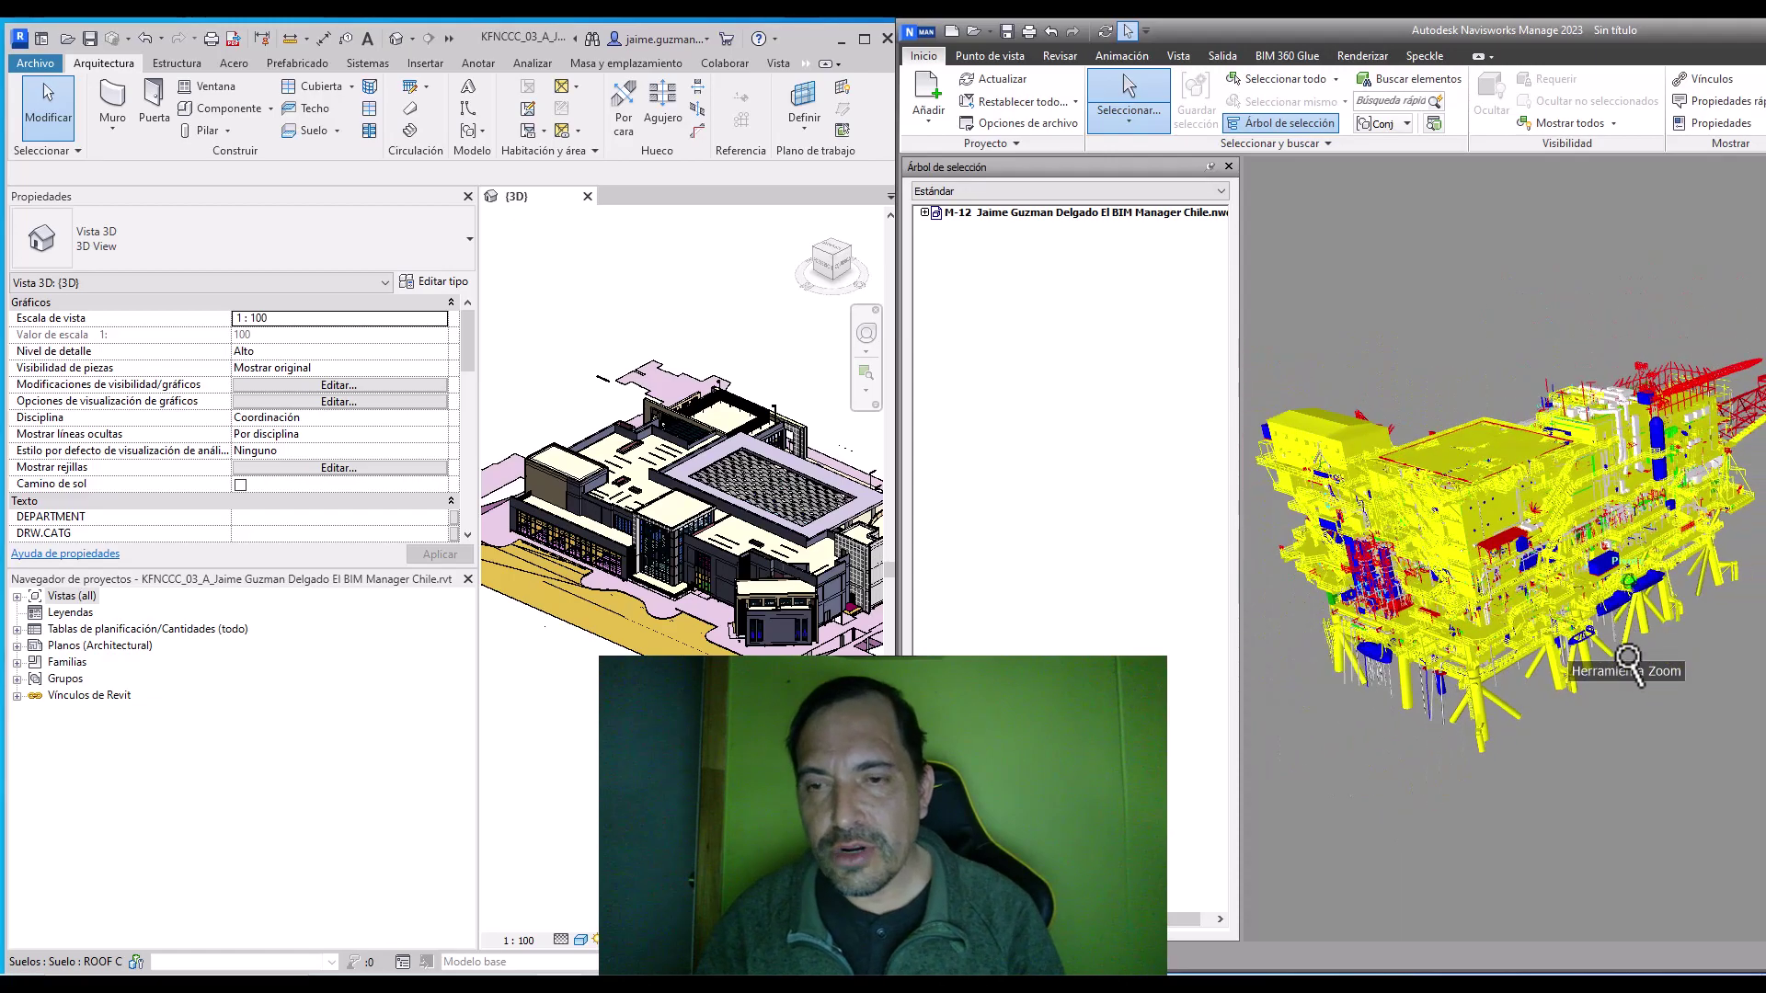
scroll(1628, 657, down, 1)
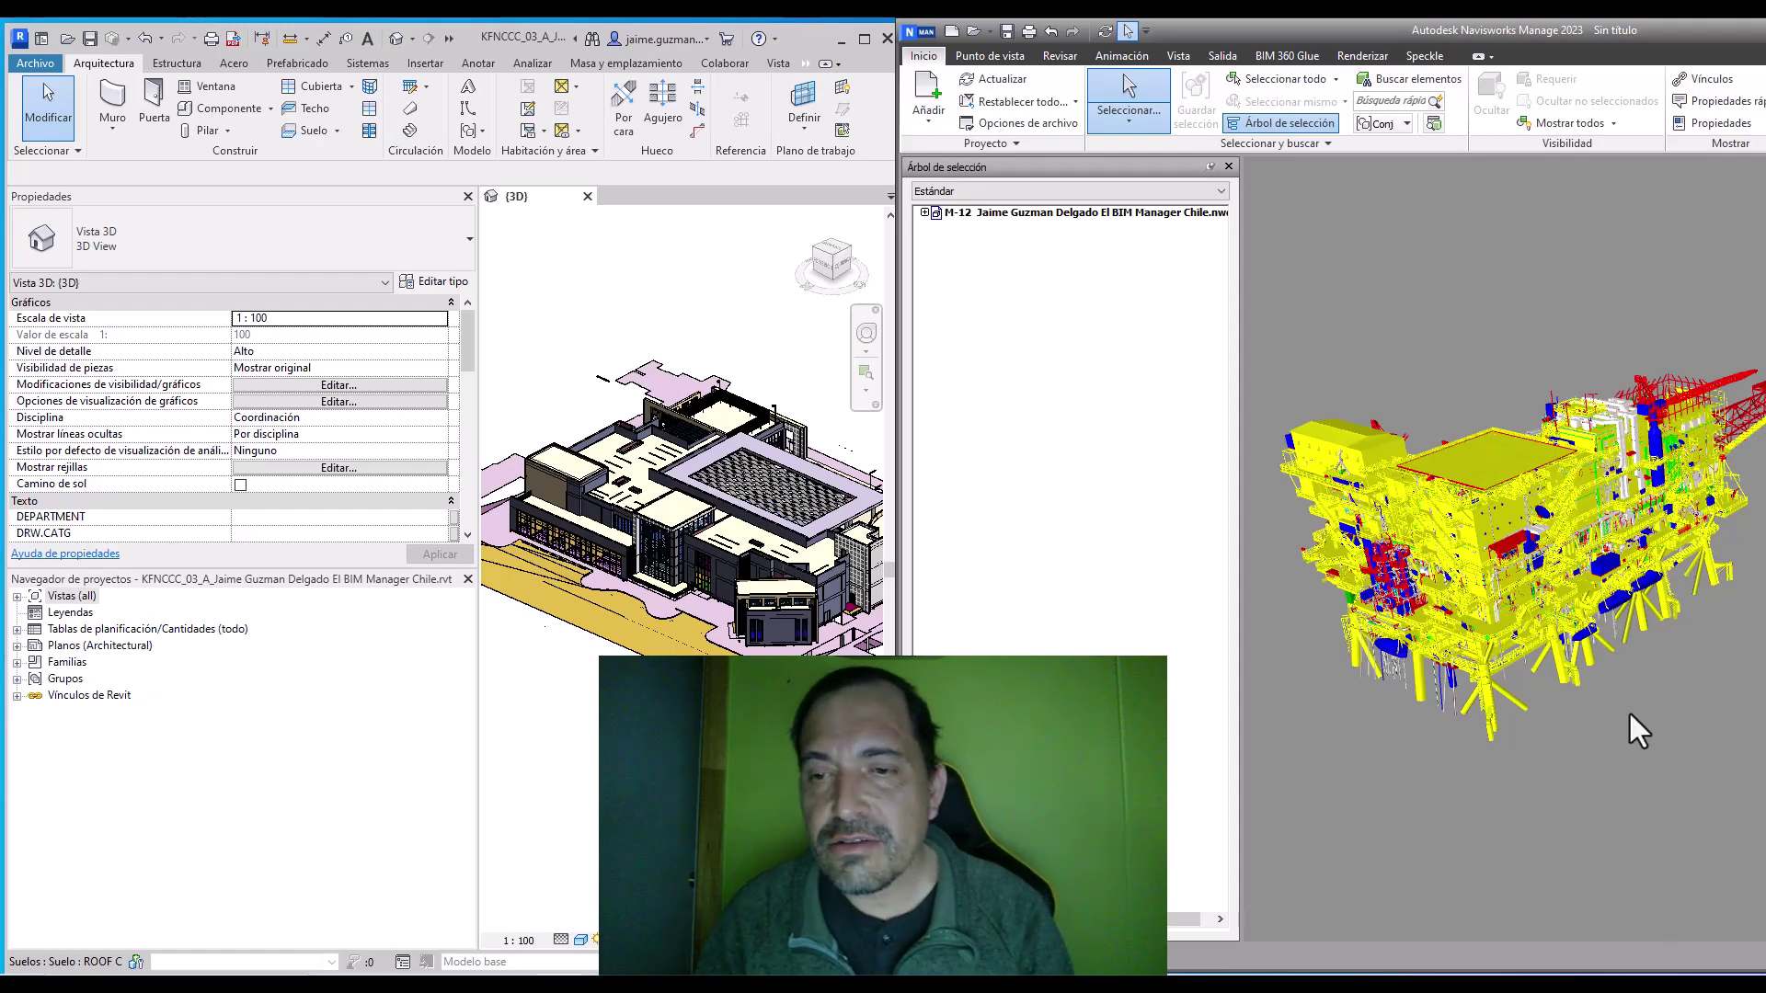
scroll(1628, 710, up, 2)
scroll(1496, 662, up, 2)
scroll(1391, 543, up, 2)
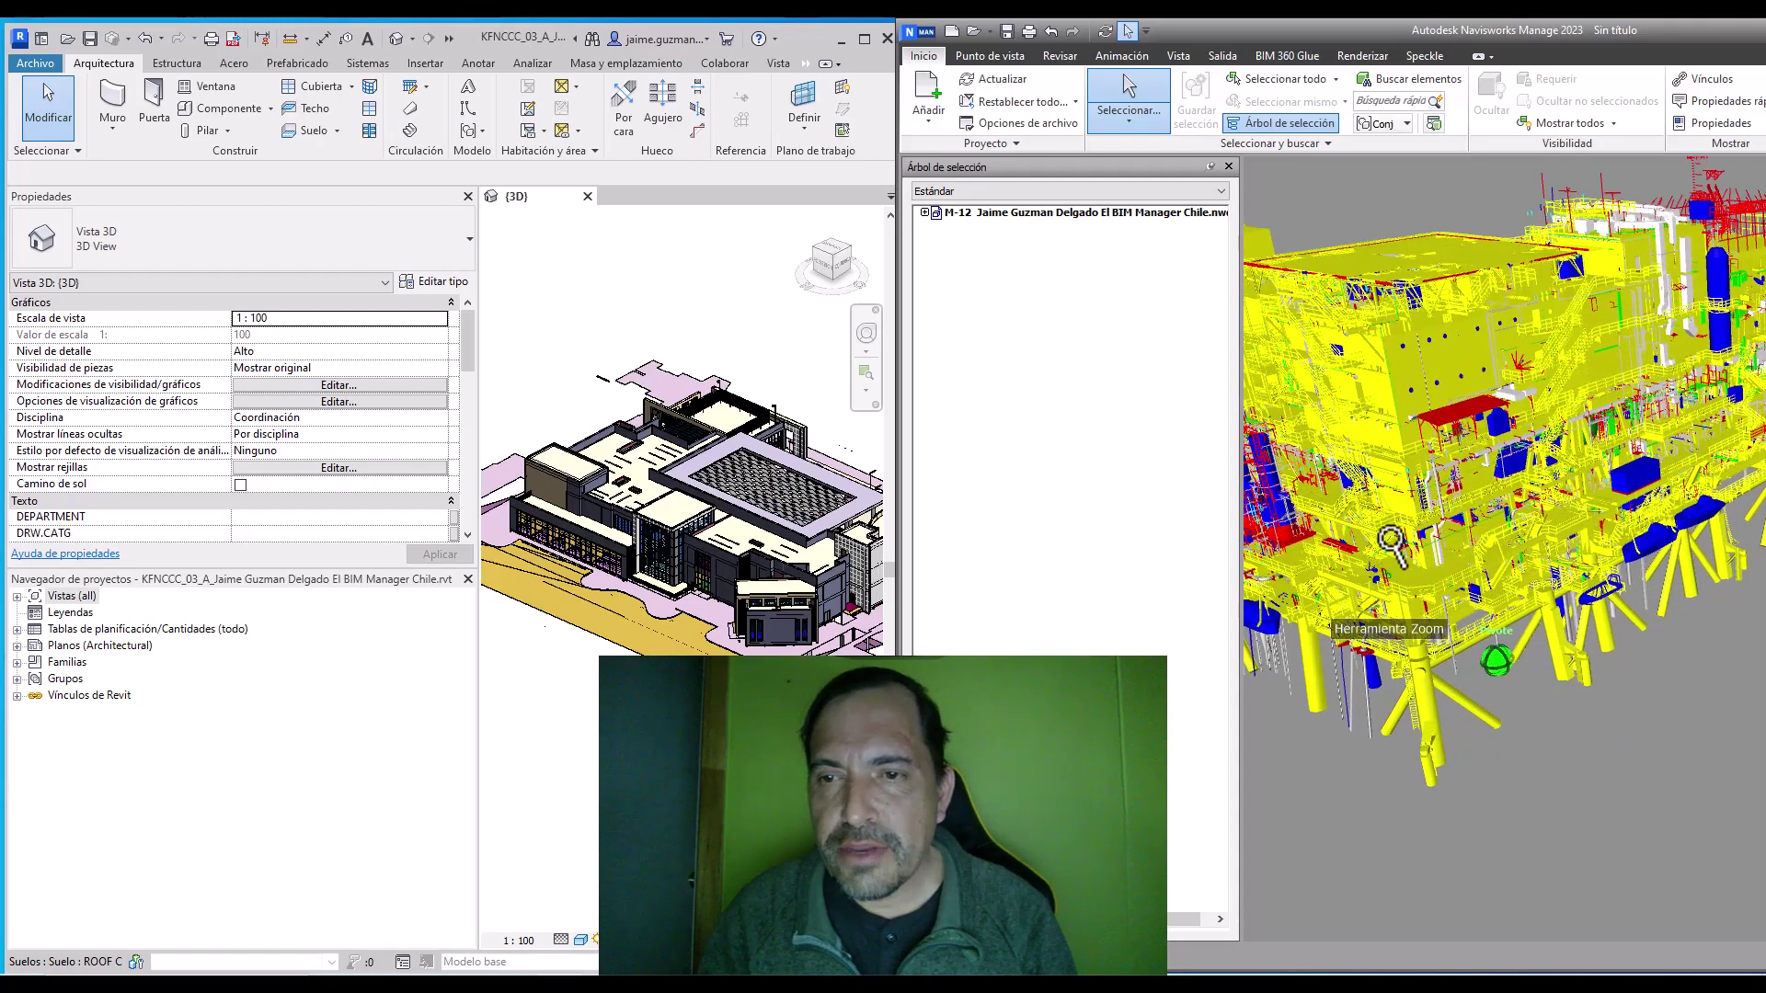
scroll(1391, 543, up, 2)
Step: Pan the platform down-right, zoom in on its stair structures, then zoom back out
mouse_move(1426, 483)
middle_down()
mouse_move(1494, 604)
mouse_move(1542, 593)
mouse_move(1575, 715)
middle_up()
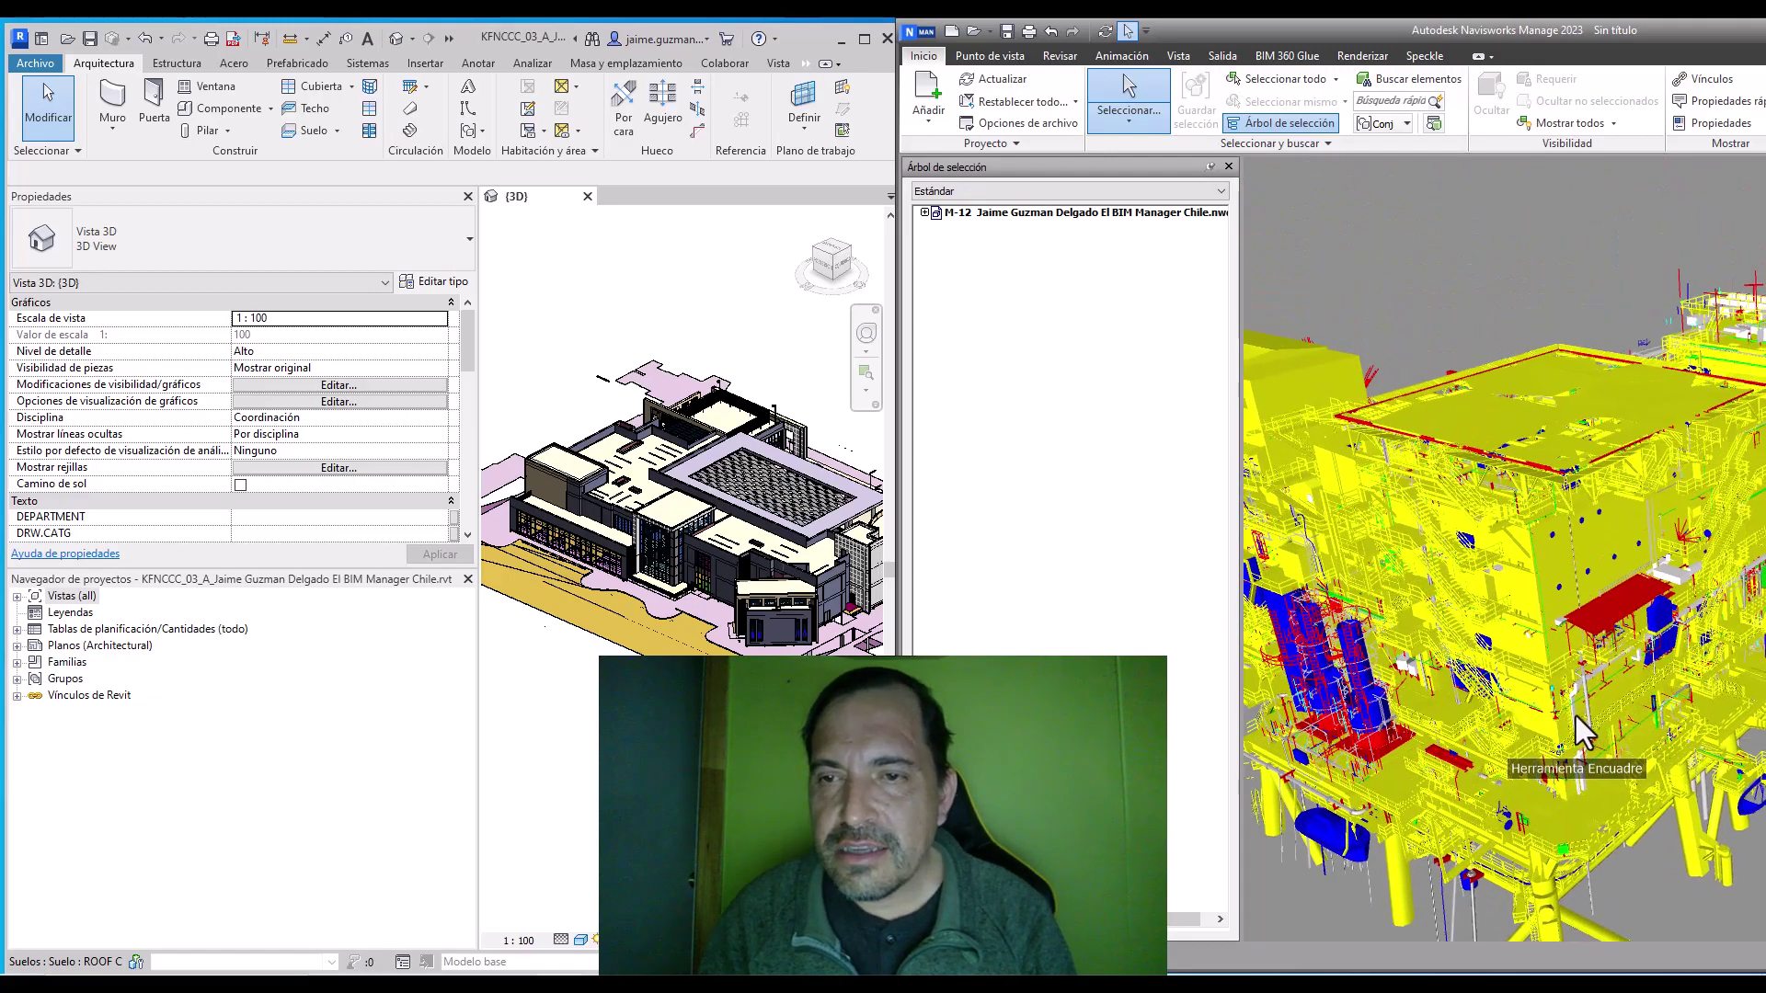
scroll(1462, 538, up, 2)
scroll(1467, 529, up, 2)
scroll(1469, 522, up, 2)
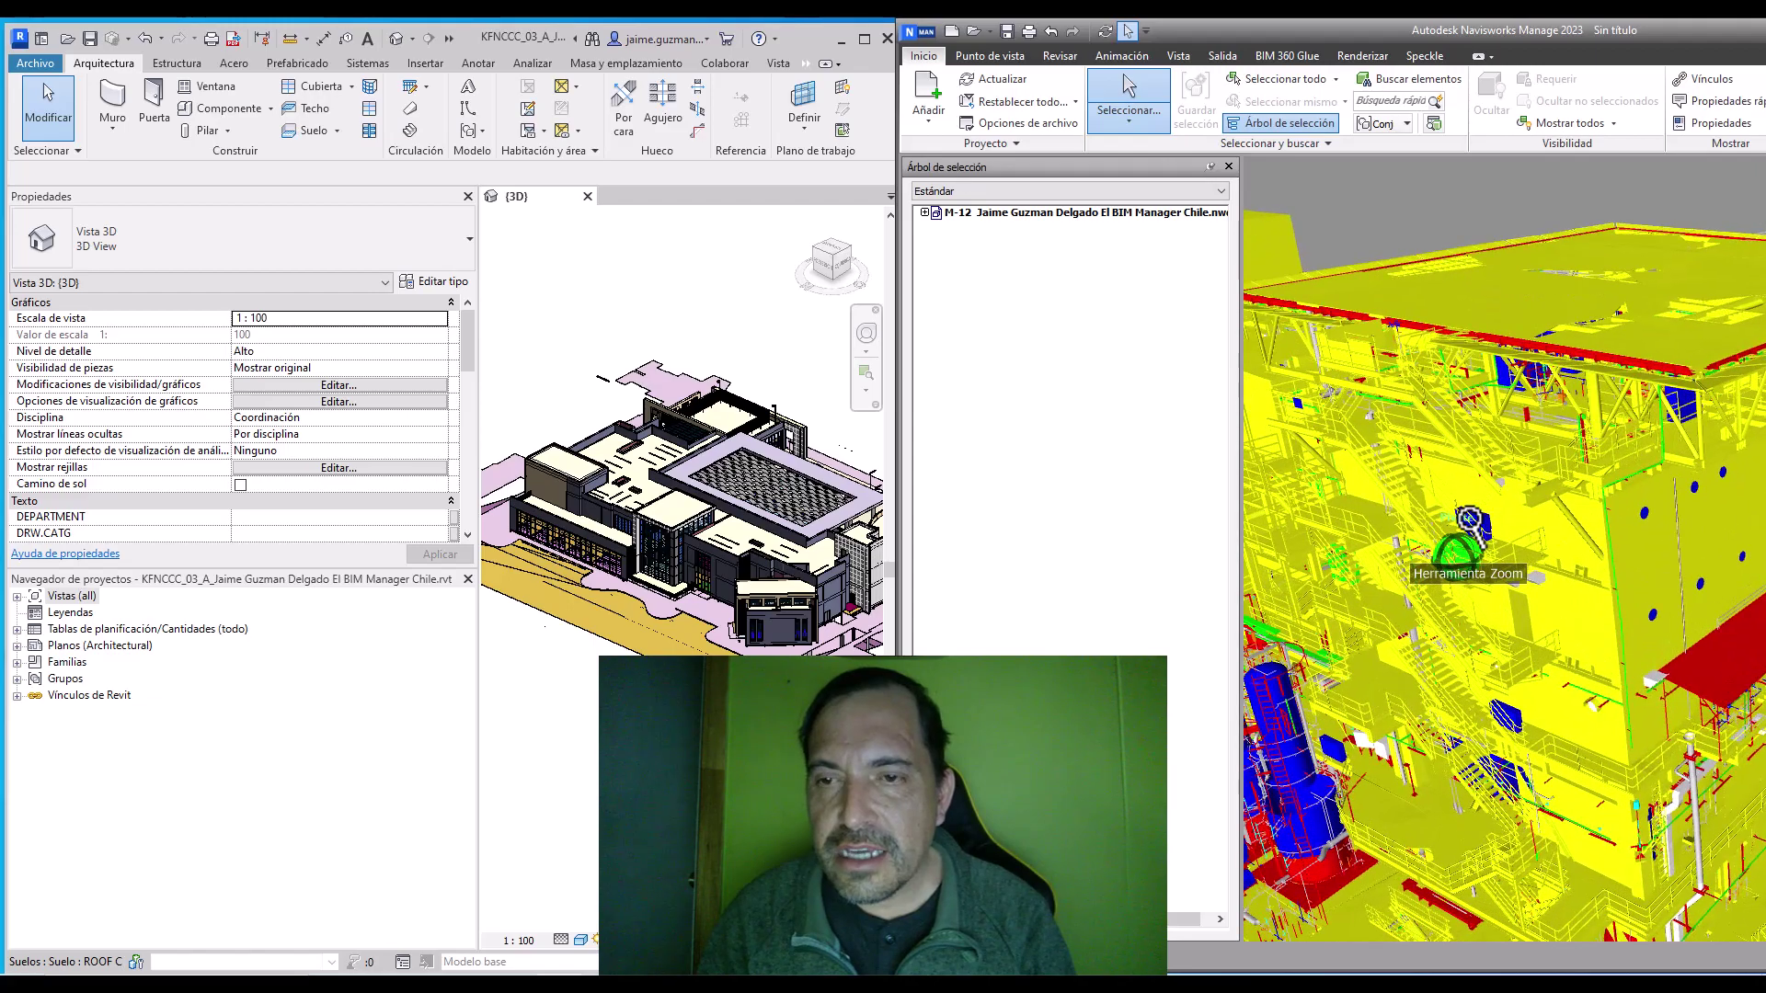
scroll(1469, 522, up, 2)
scroll(1469, 522, up, 2)
scroll(1470, 524, up, 1)
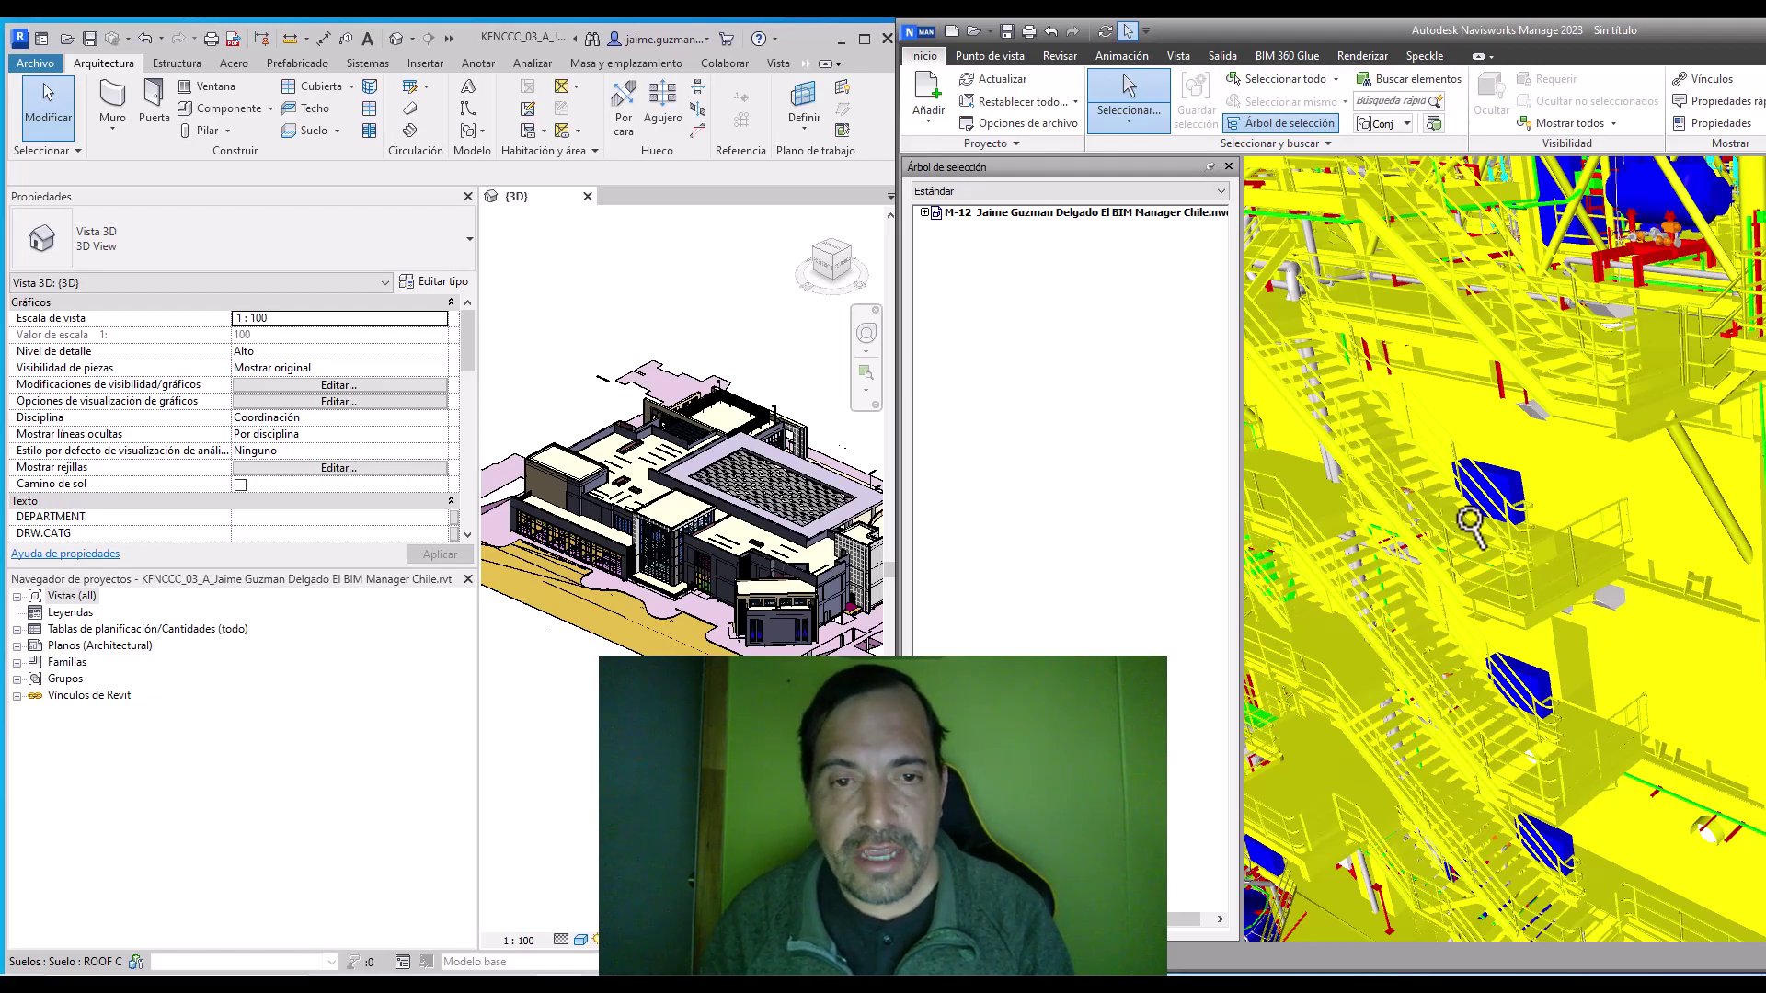
scroll(1470, 522, down, 1)
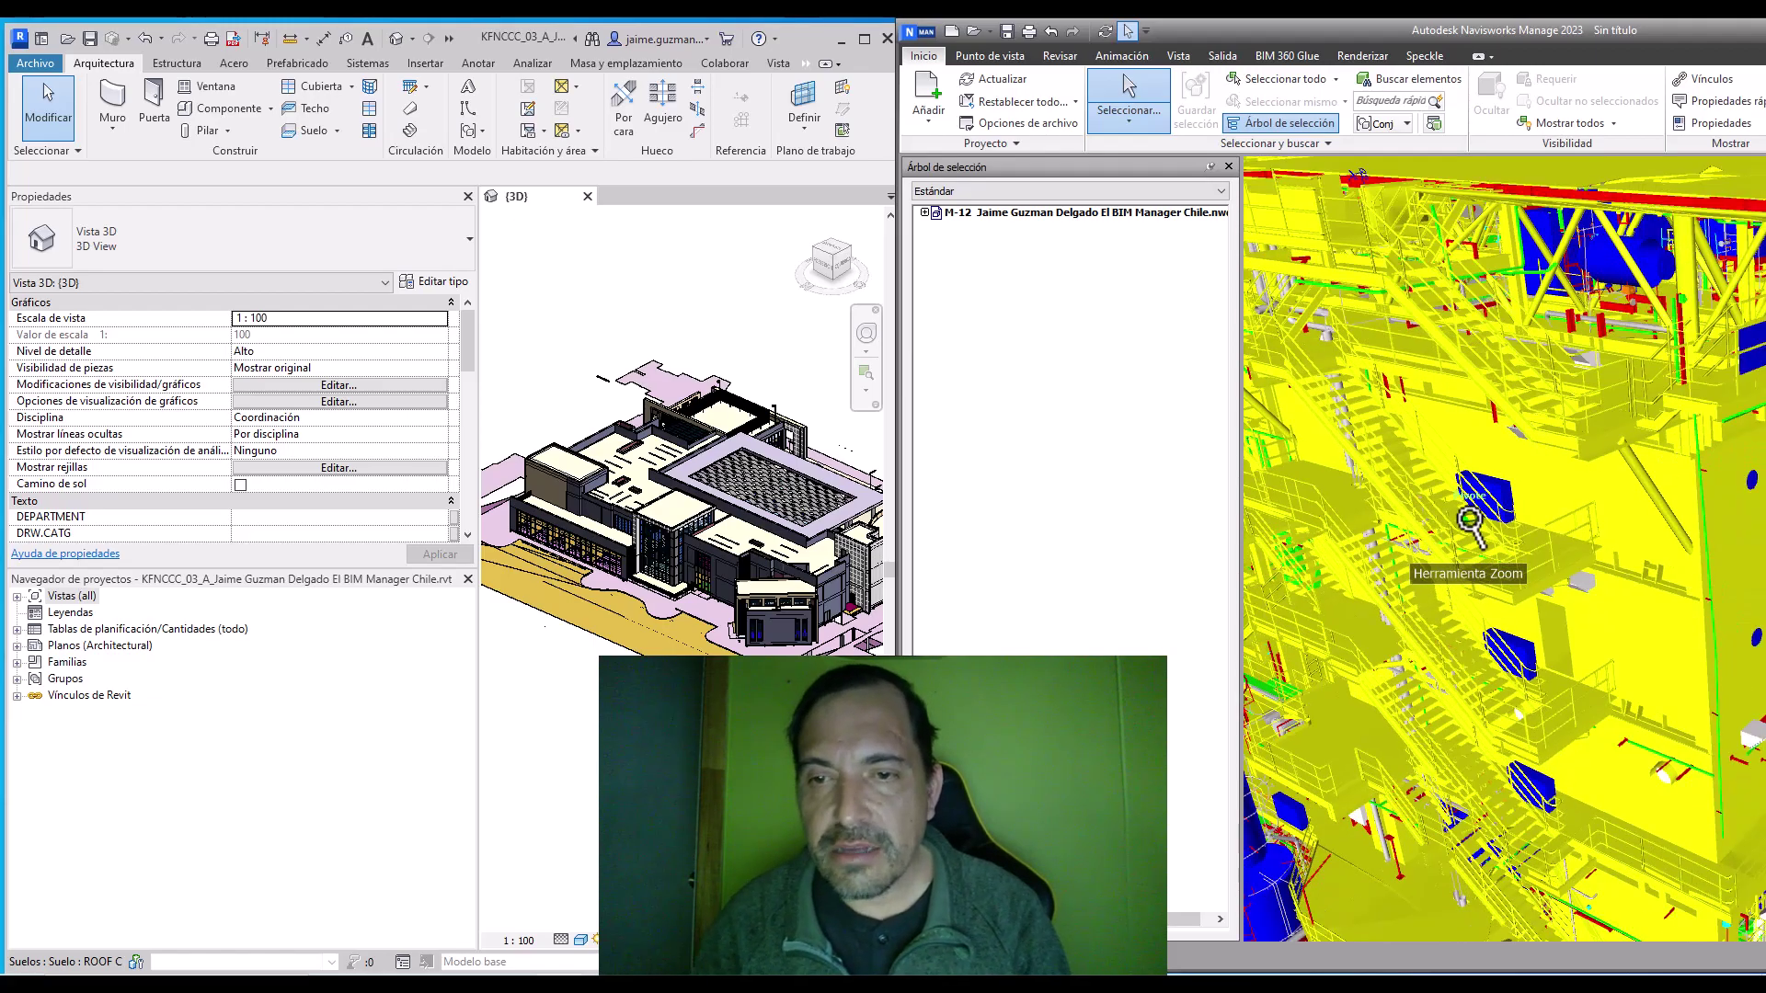
scroll(1472, 521, down, 2)
scroll(1474, 521, down, 1)
scroll(1478, 520, down, 1)
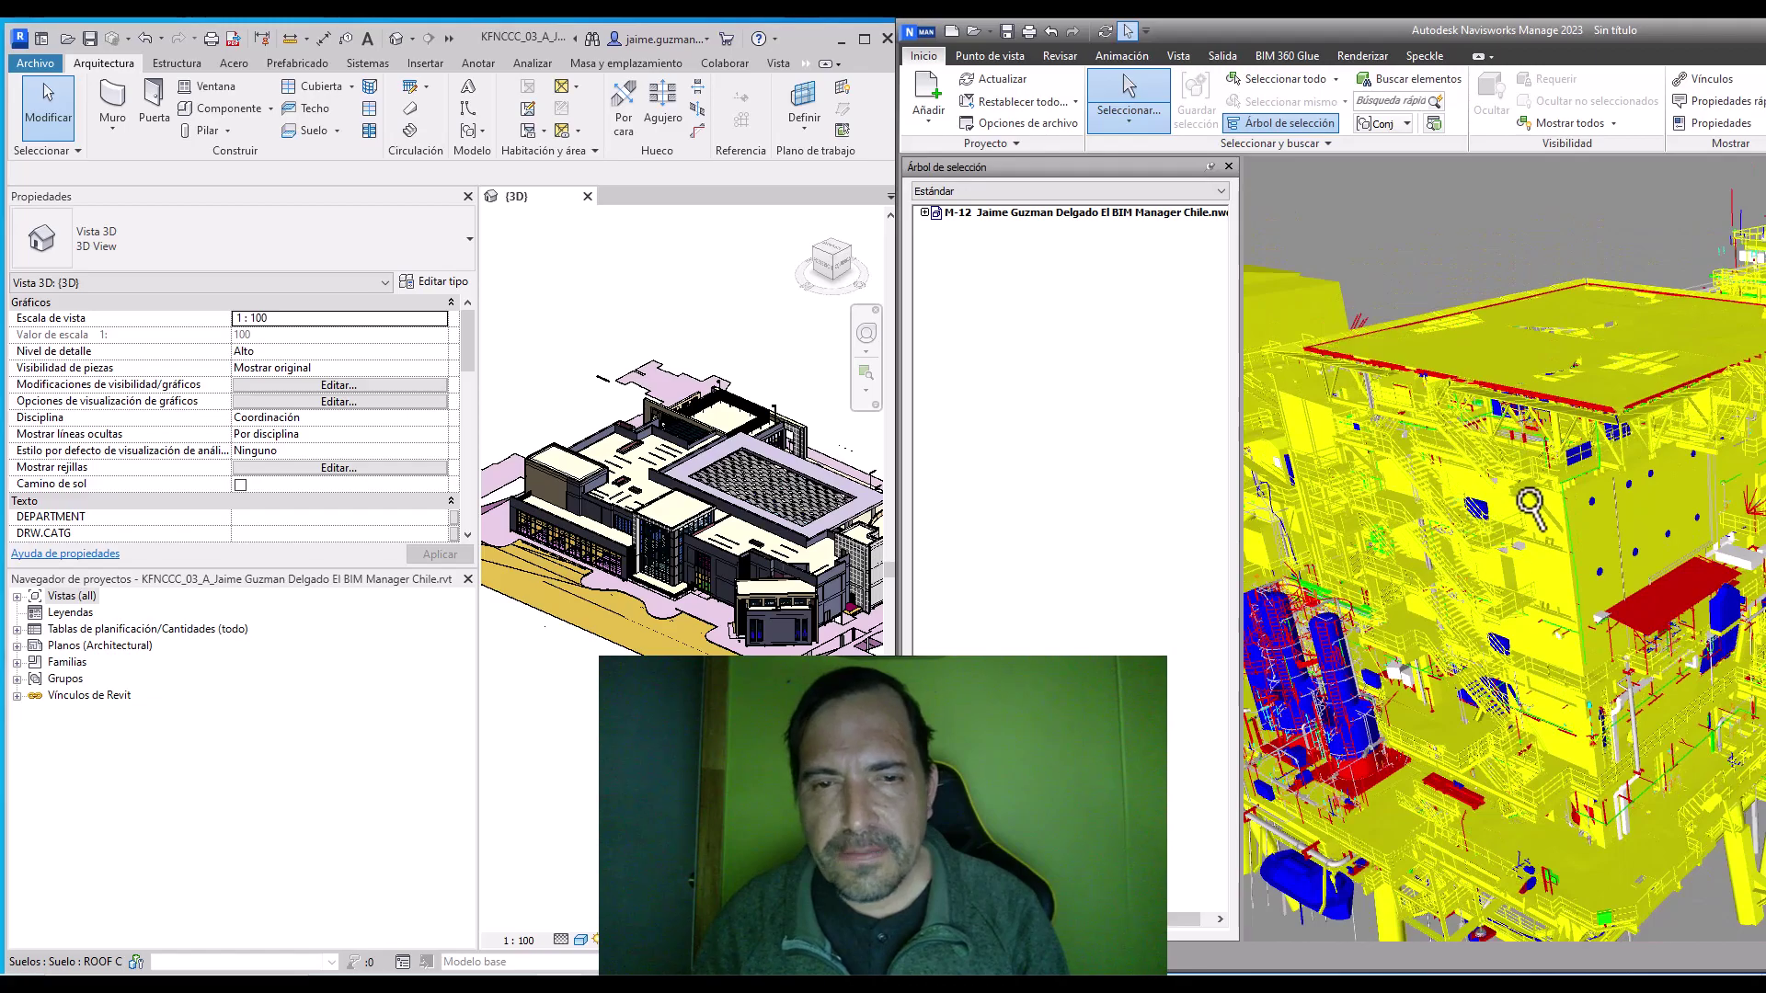
scroll(1478, 519, down, 1)
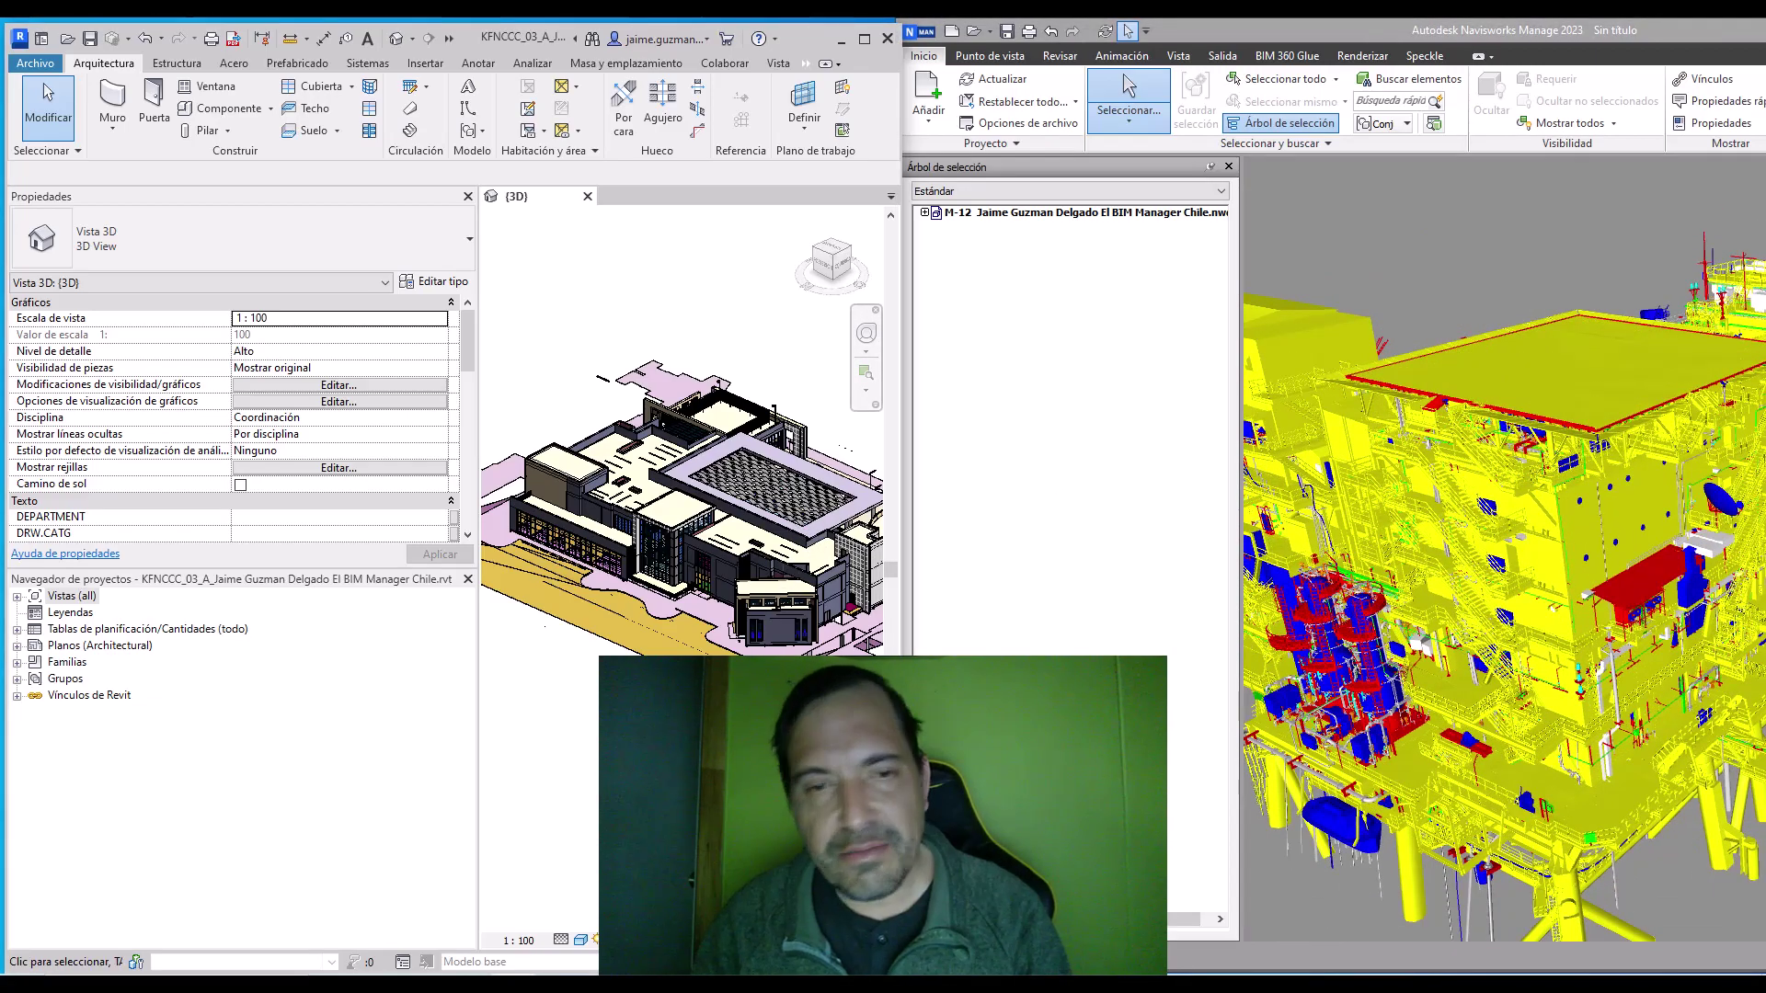
Step: Tilt the Revit building to a higher viewpoint; zoom out and recentre the Navisworks platform
scroll(680, 506, down, 2)
shift+middle_drag(680, 506, 736, 515)
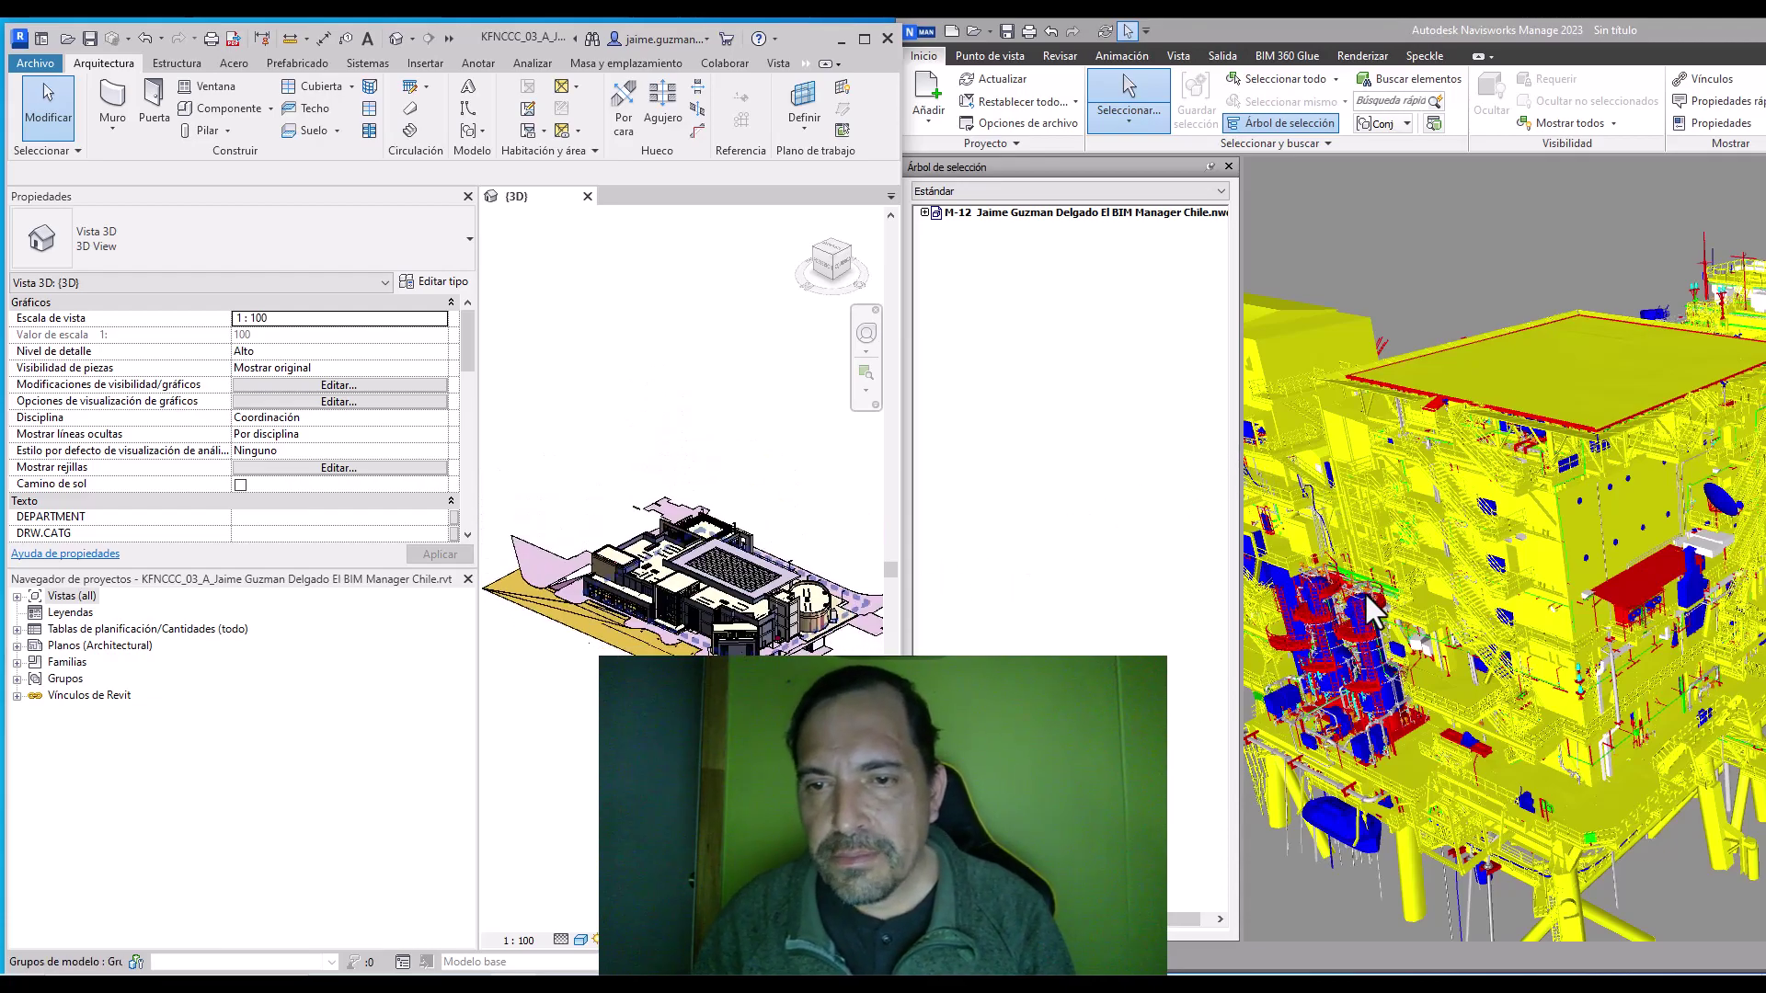
scroll(1371, 612, down, 2)
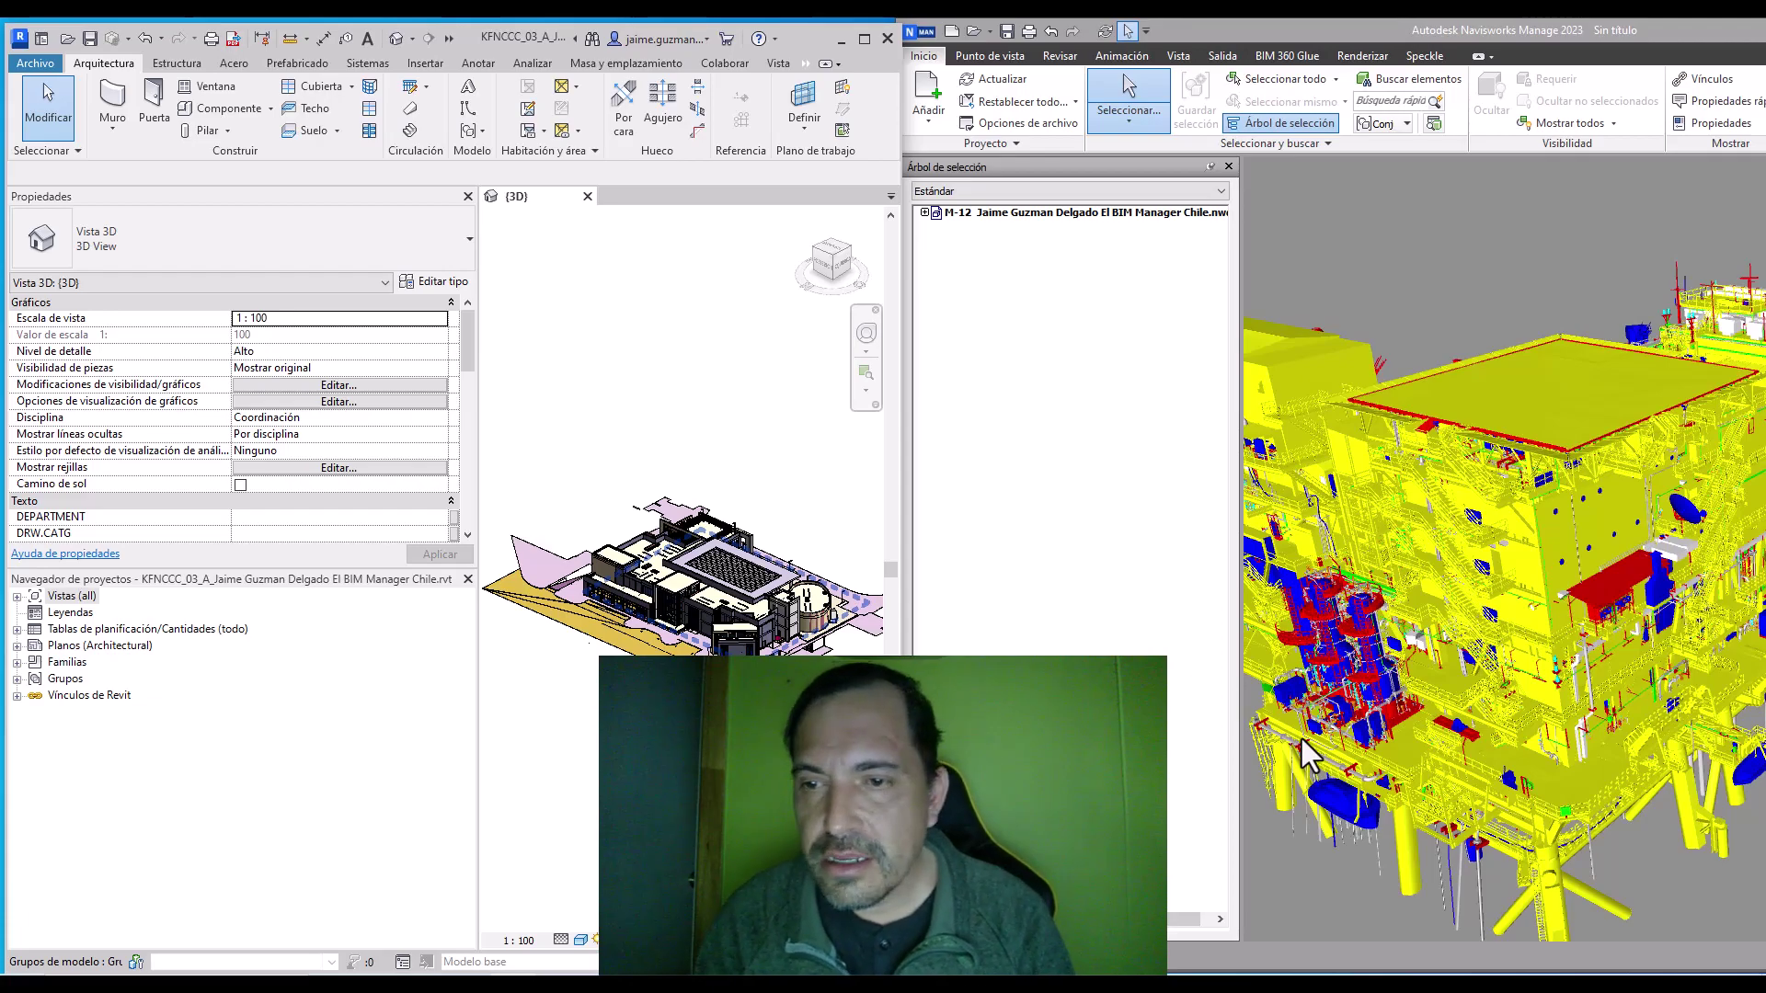
scroll(1504, 629, down, 2)
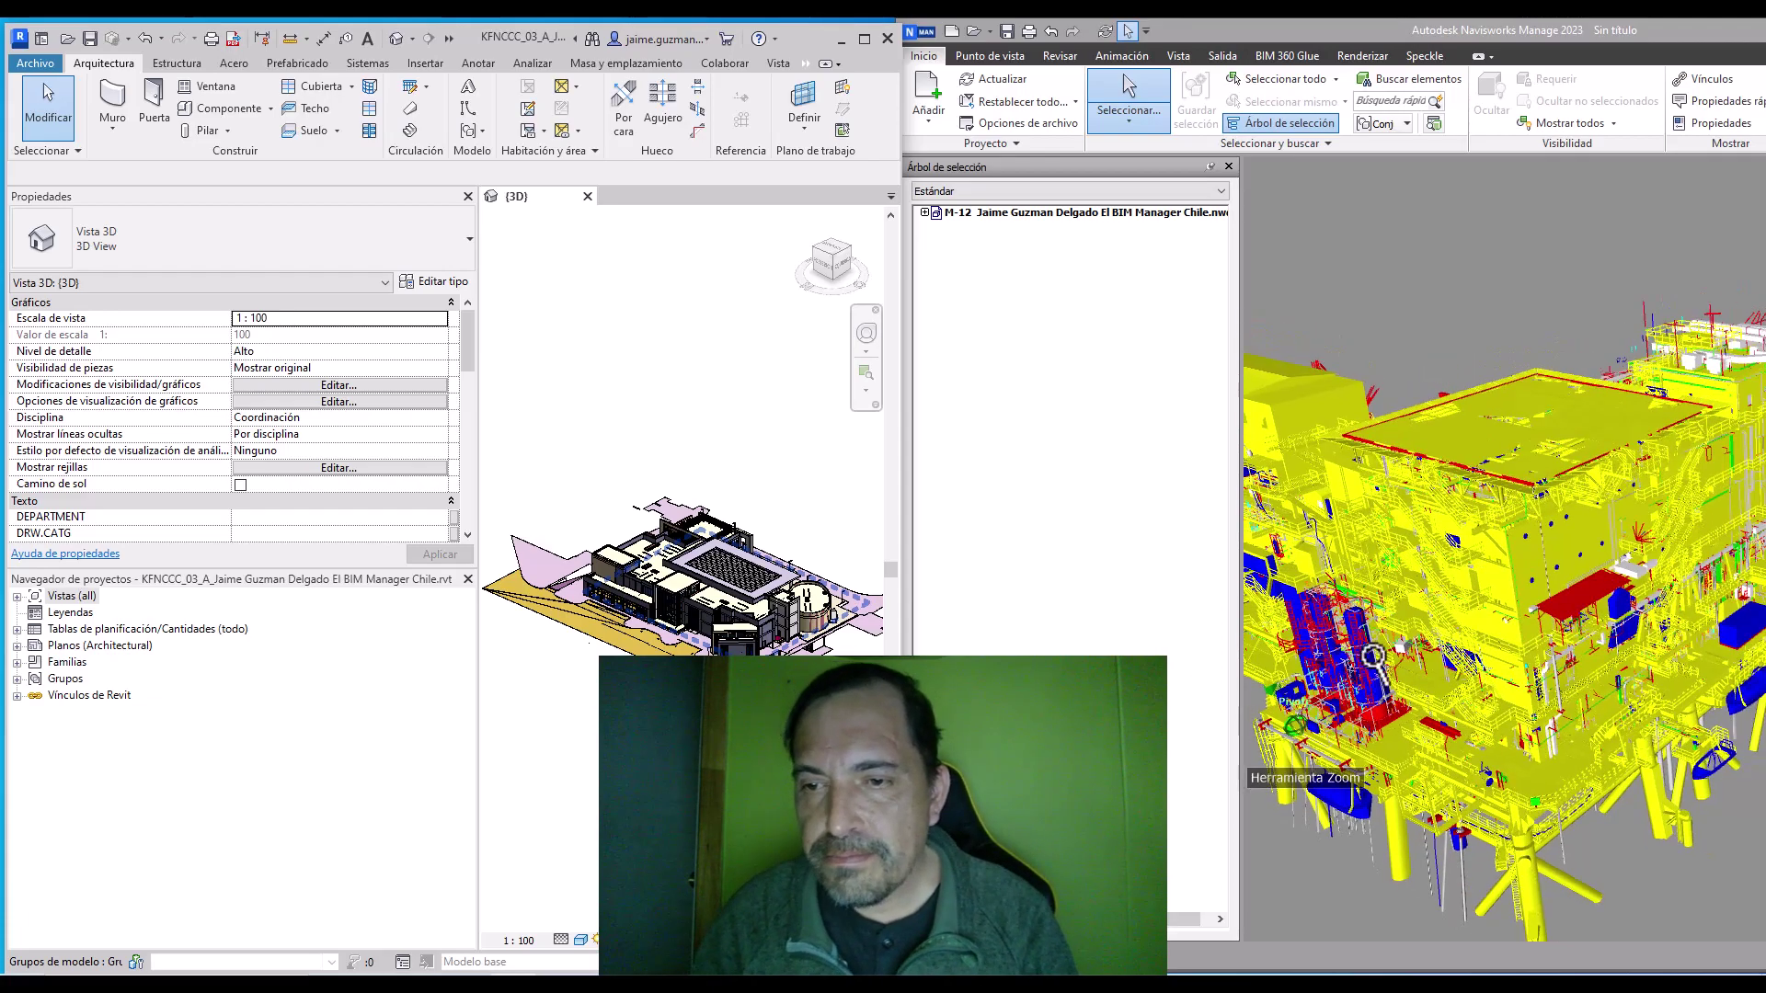
scroll(1504, 629, down, 1)
scroll(1504, 630, down, 2)
scroll(1504, 629, down, 2)
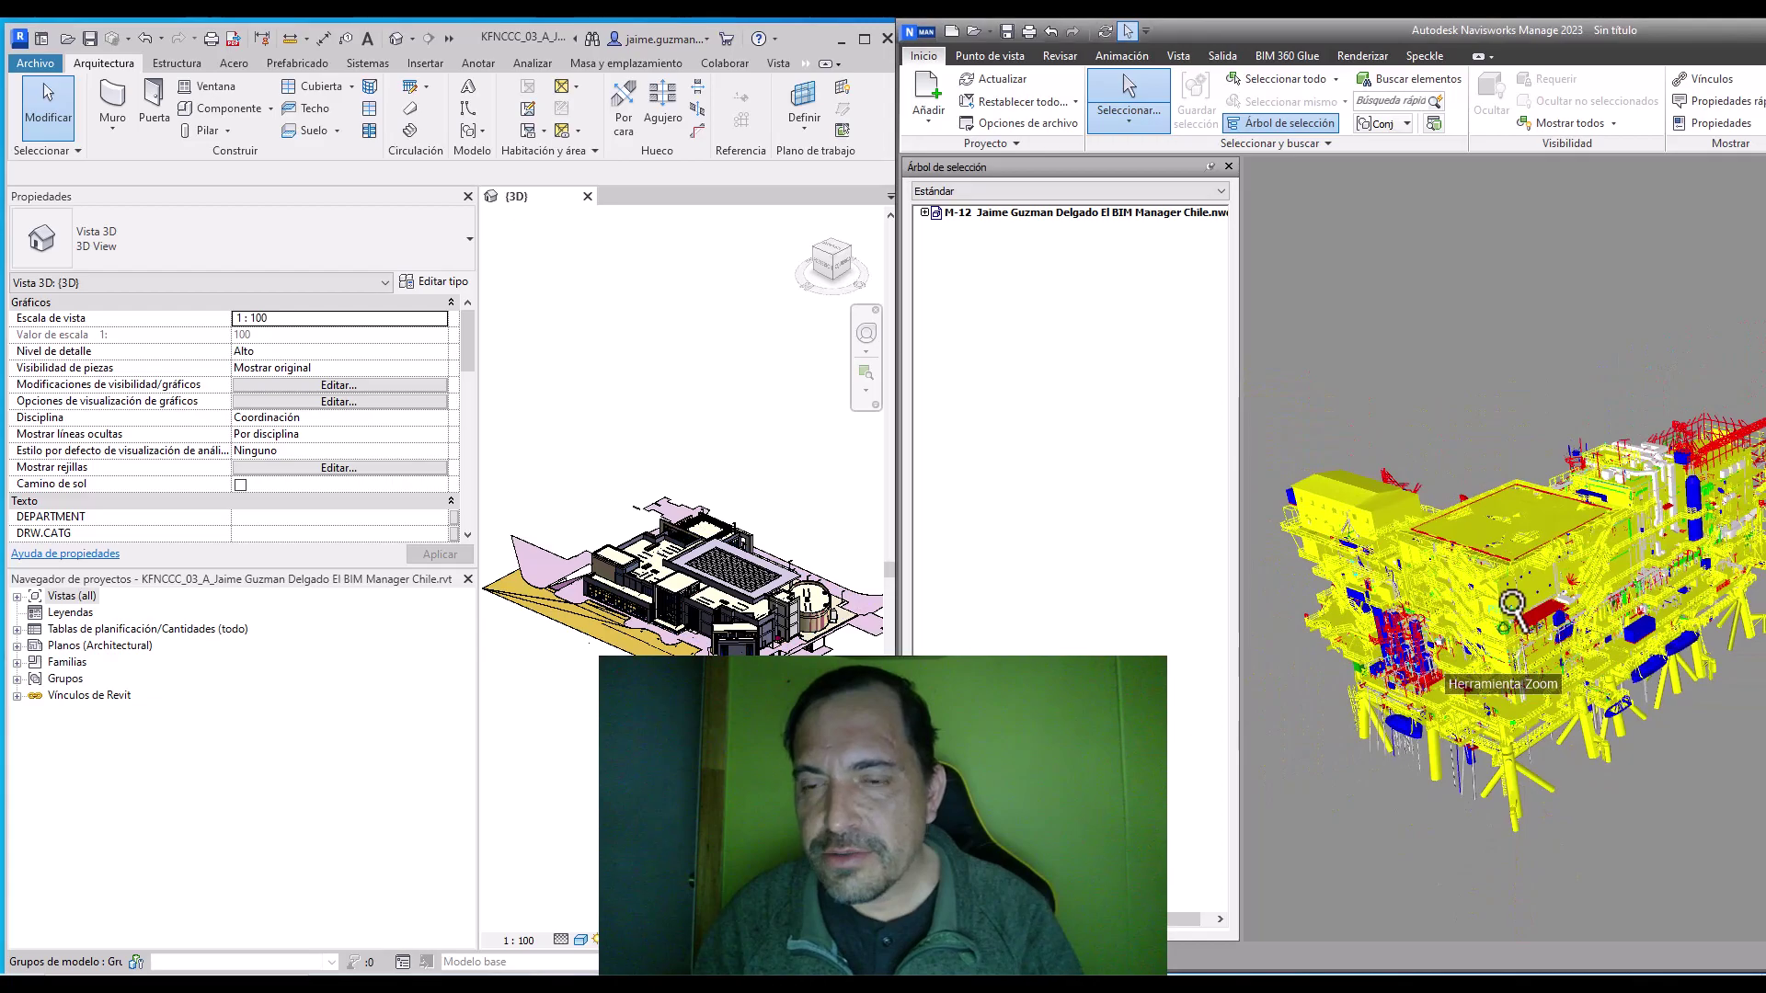
mouse_move(1504, 630)
middle_down()
mouse_move(1456, 590)
mouse_move(1518, 644)
mouse_move(1487, 727)
mouse_move(1472, 672)
mouse_move(1435, 694)
mouse_move(1410, 685)
mouse_move(1589, 683)
middle_up()
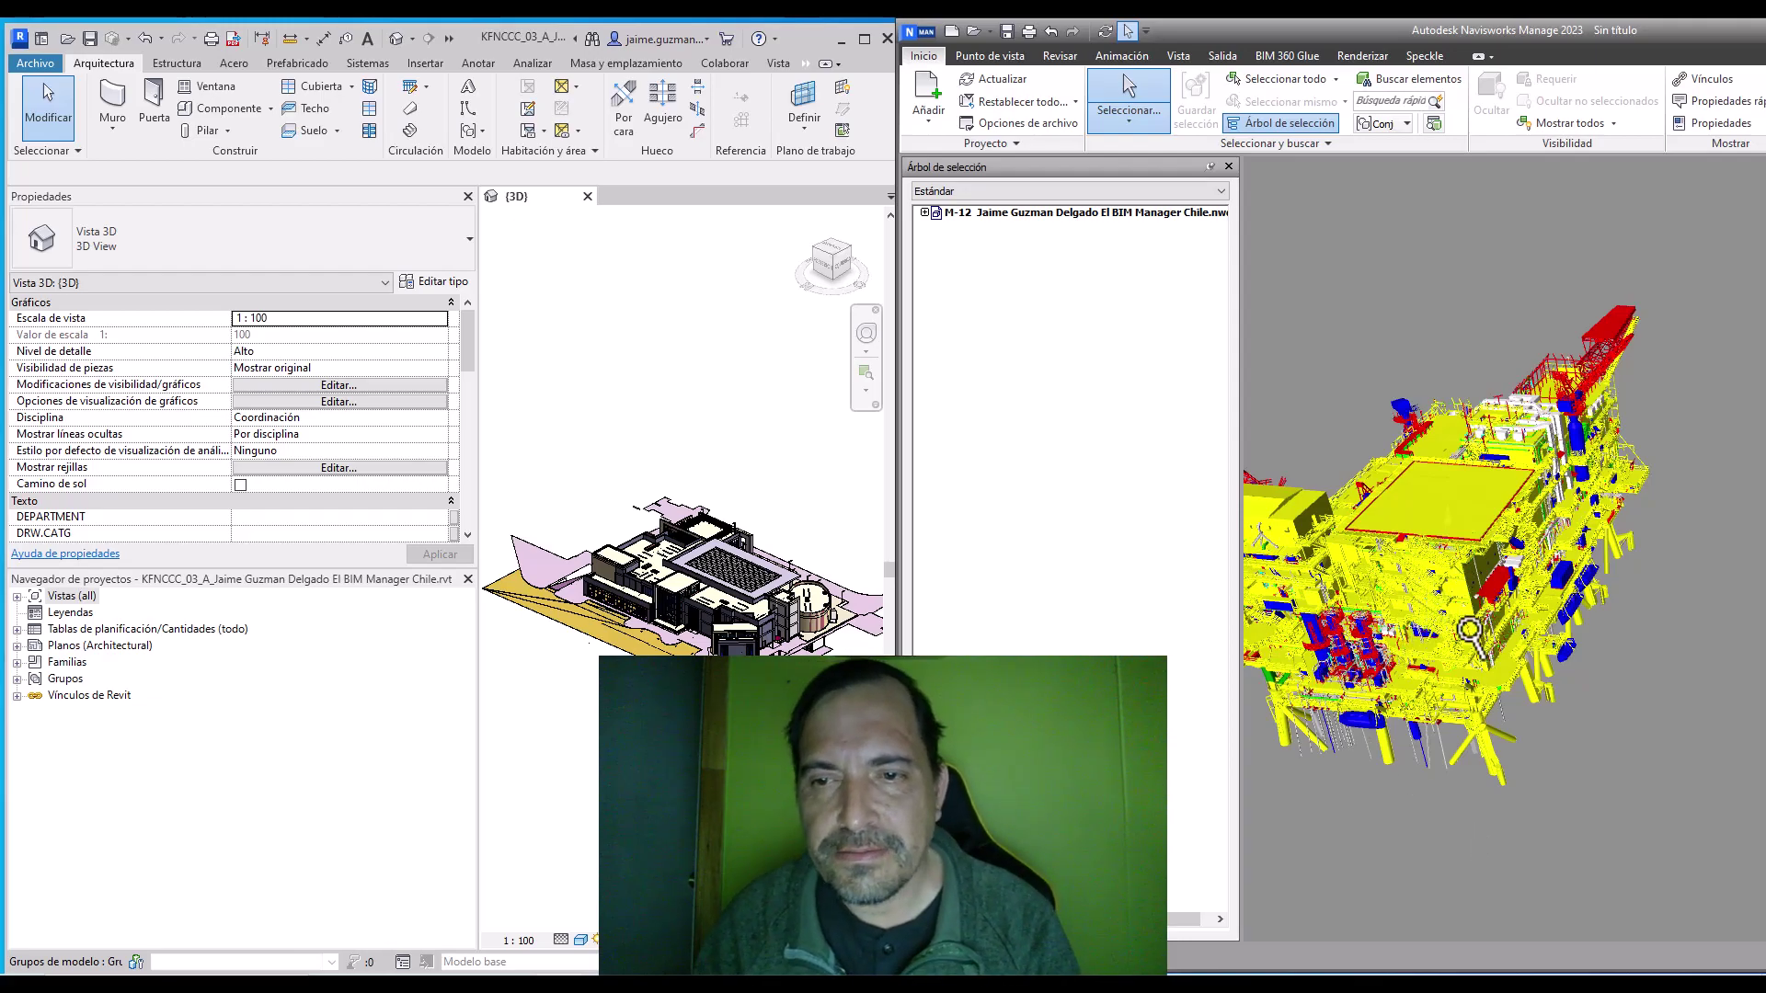
Step: Orbit the platform to a new angle, zoom in on the top deck, then orbit to its side
scroll(1469, 632, down, 2)
scroll(1471, 699, down, 2)
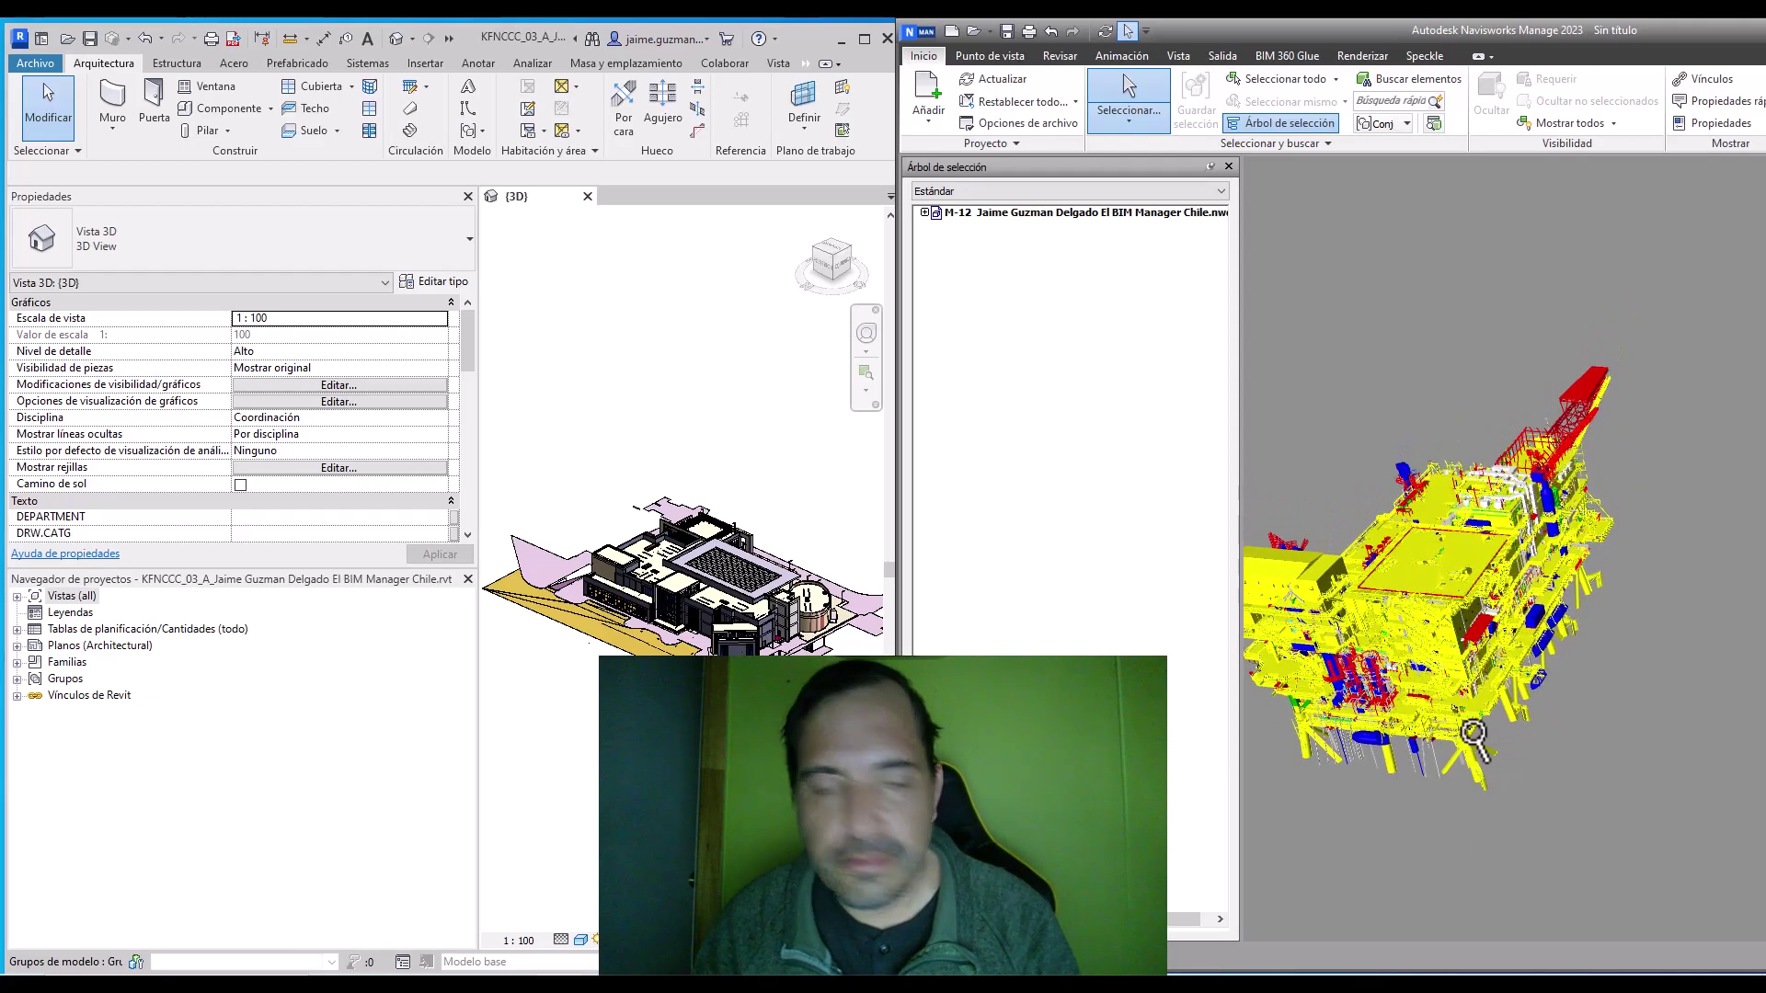
shift+middle_drag(1448, 677, 1337, 688)
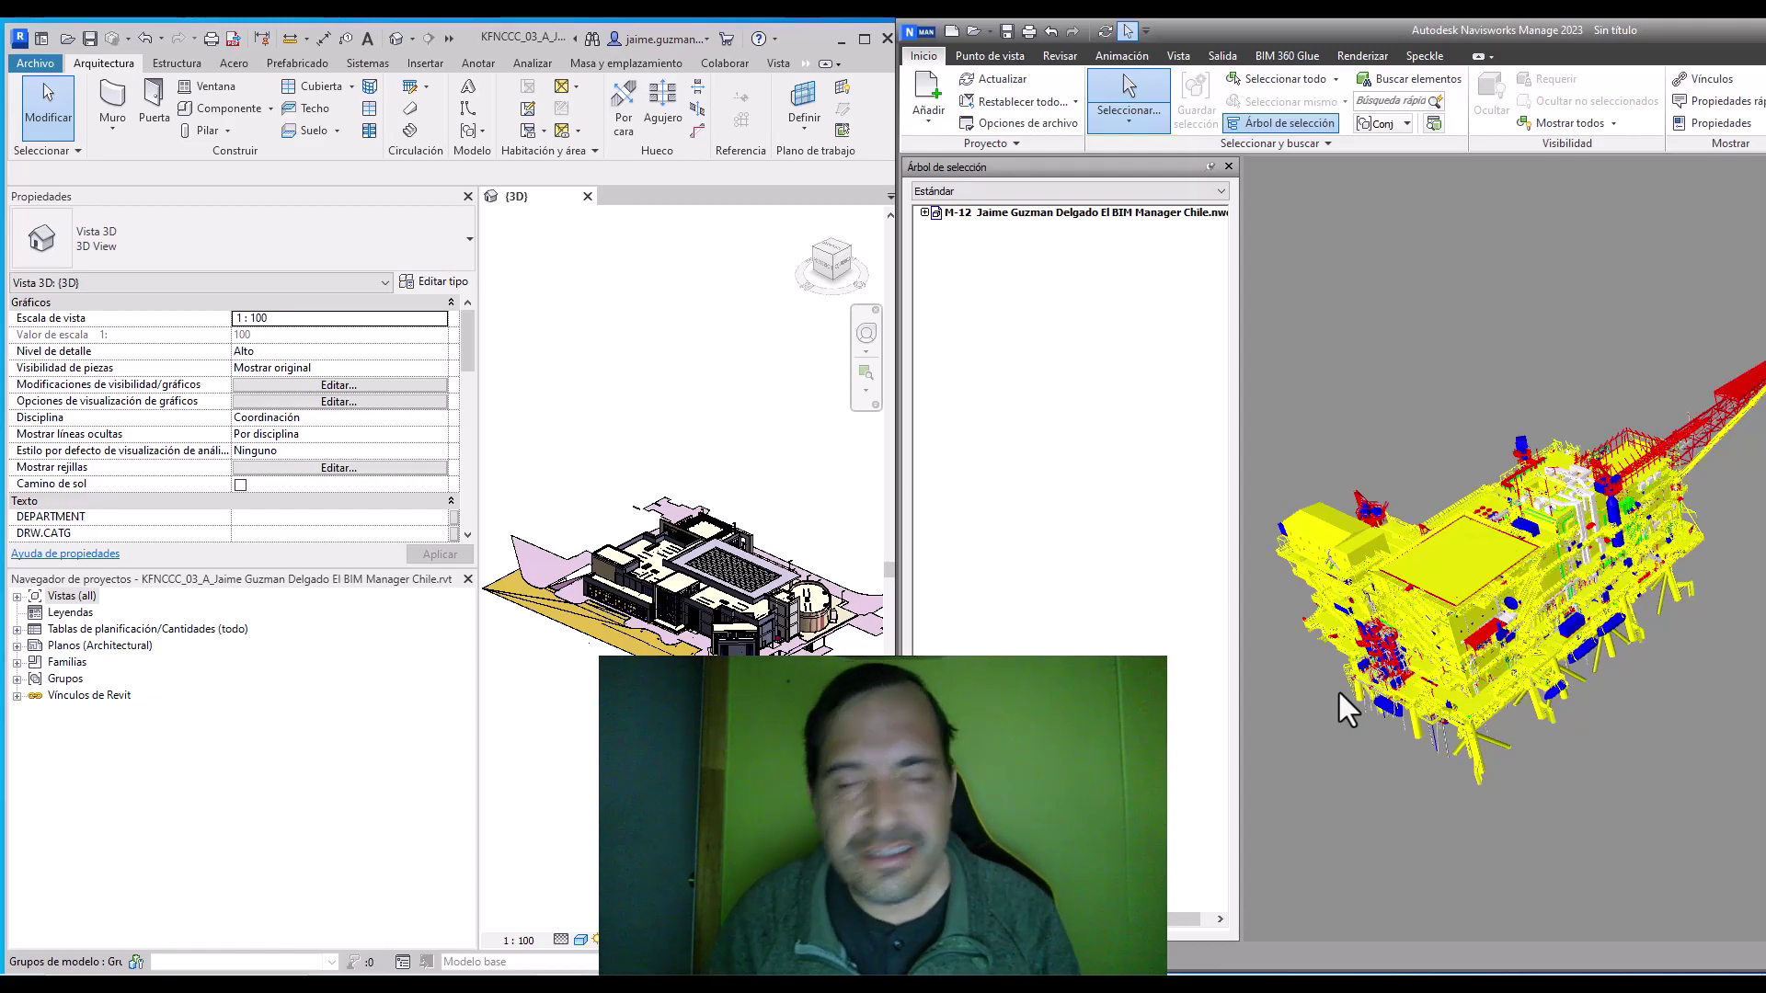
scroll(1337, 688, up, 1)
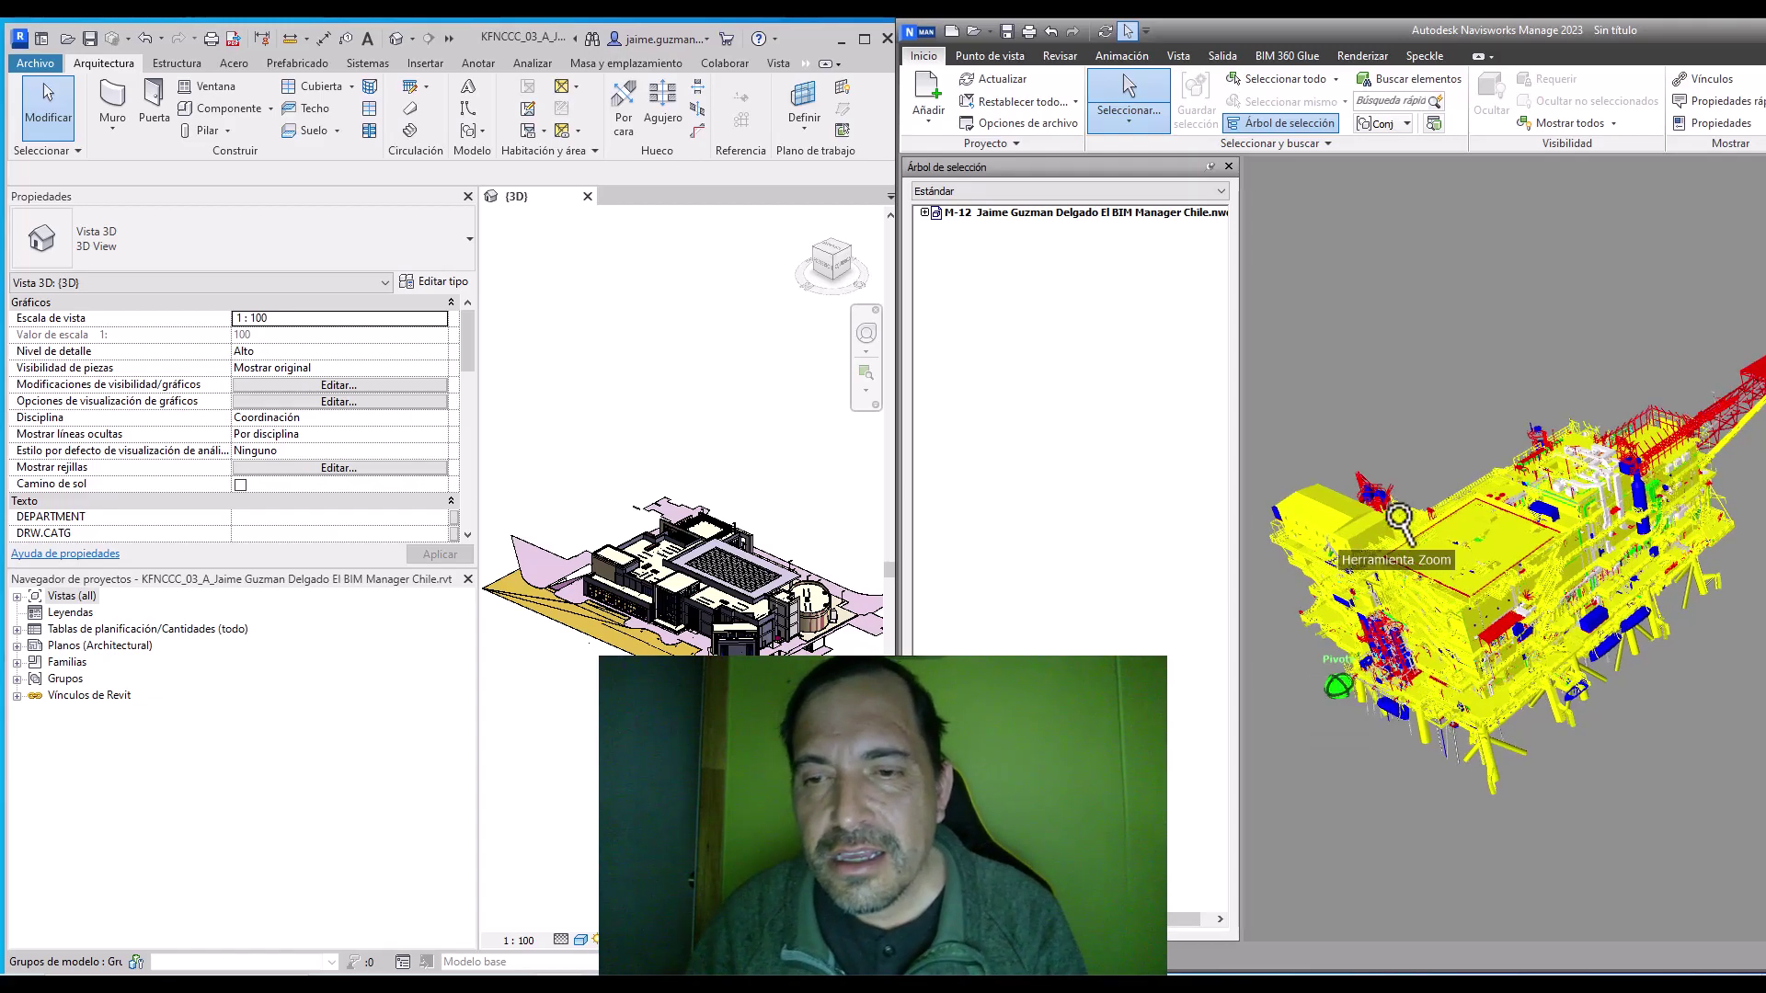
scroll(1399, 520, up, 1)
scroll(1398, 520, up, 1)
scroll(1398, 520, up, 1)
scroll(1399, 520, up, 1)
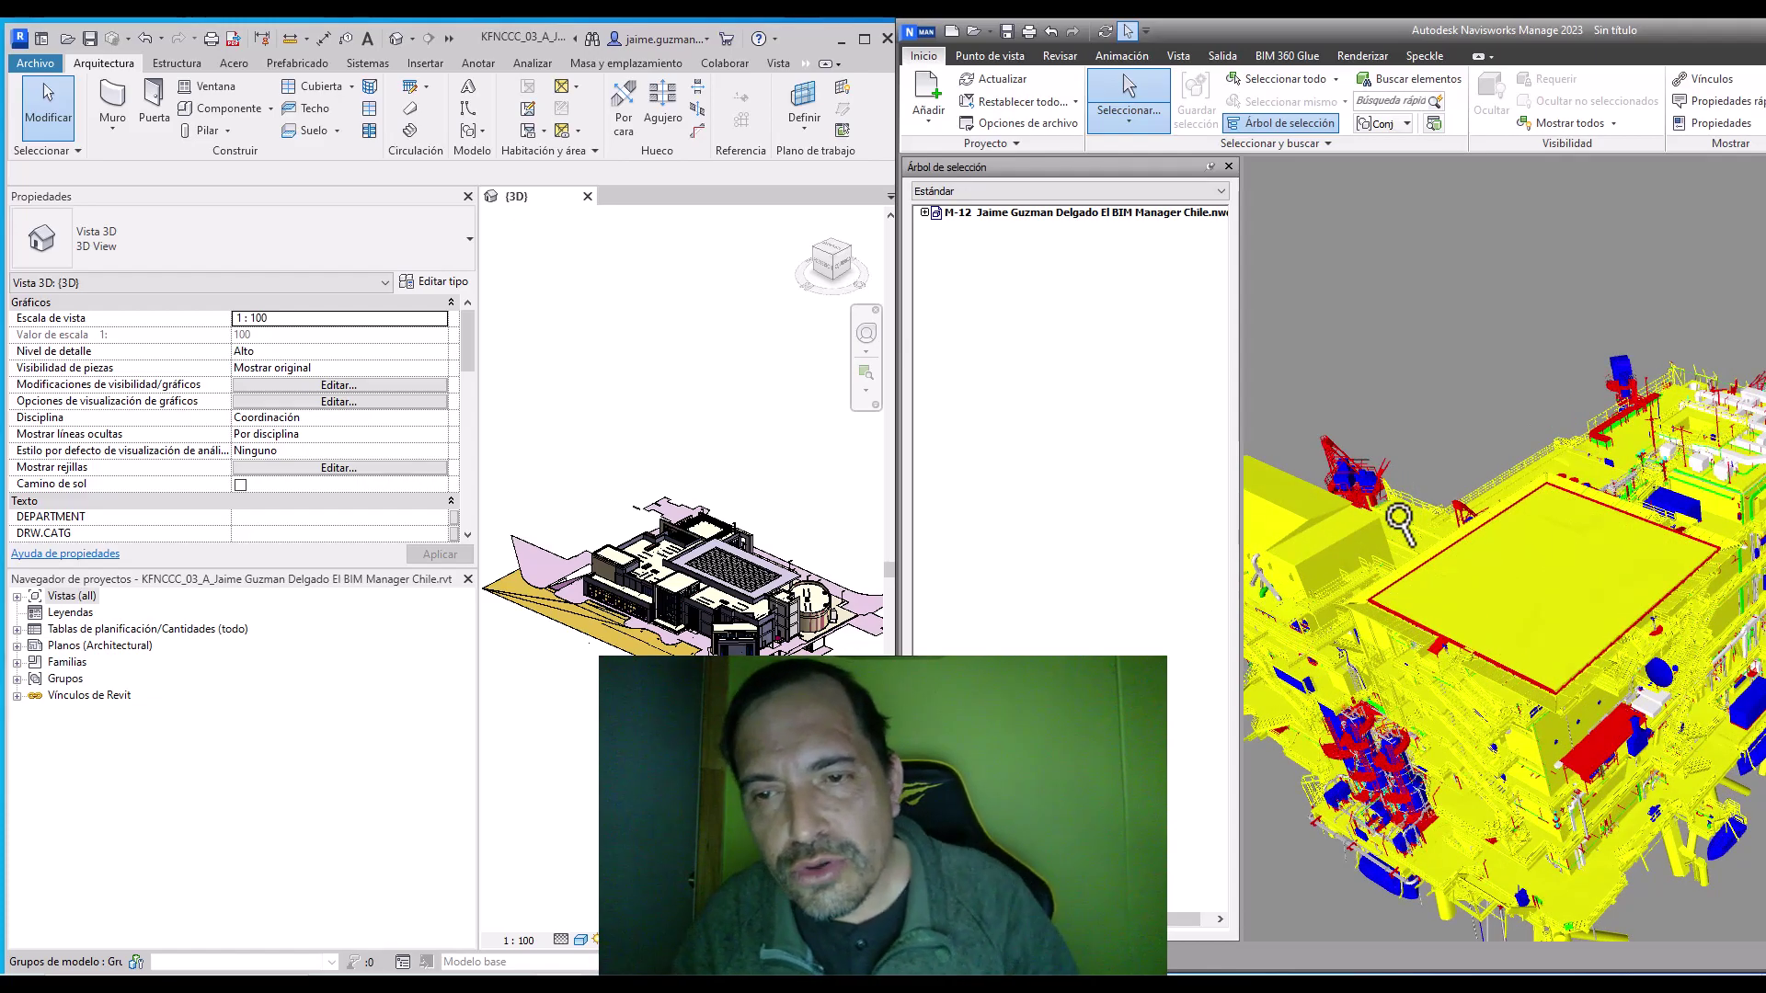
scroll(1437, 441, down, 1)
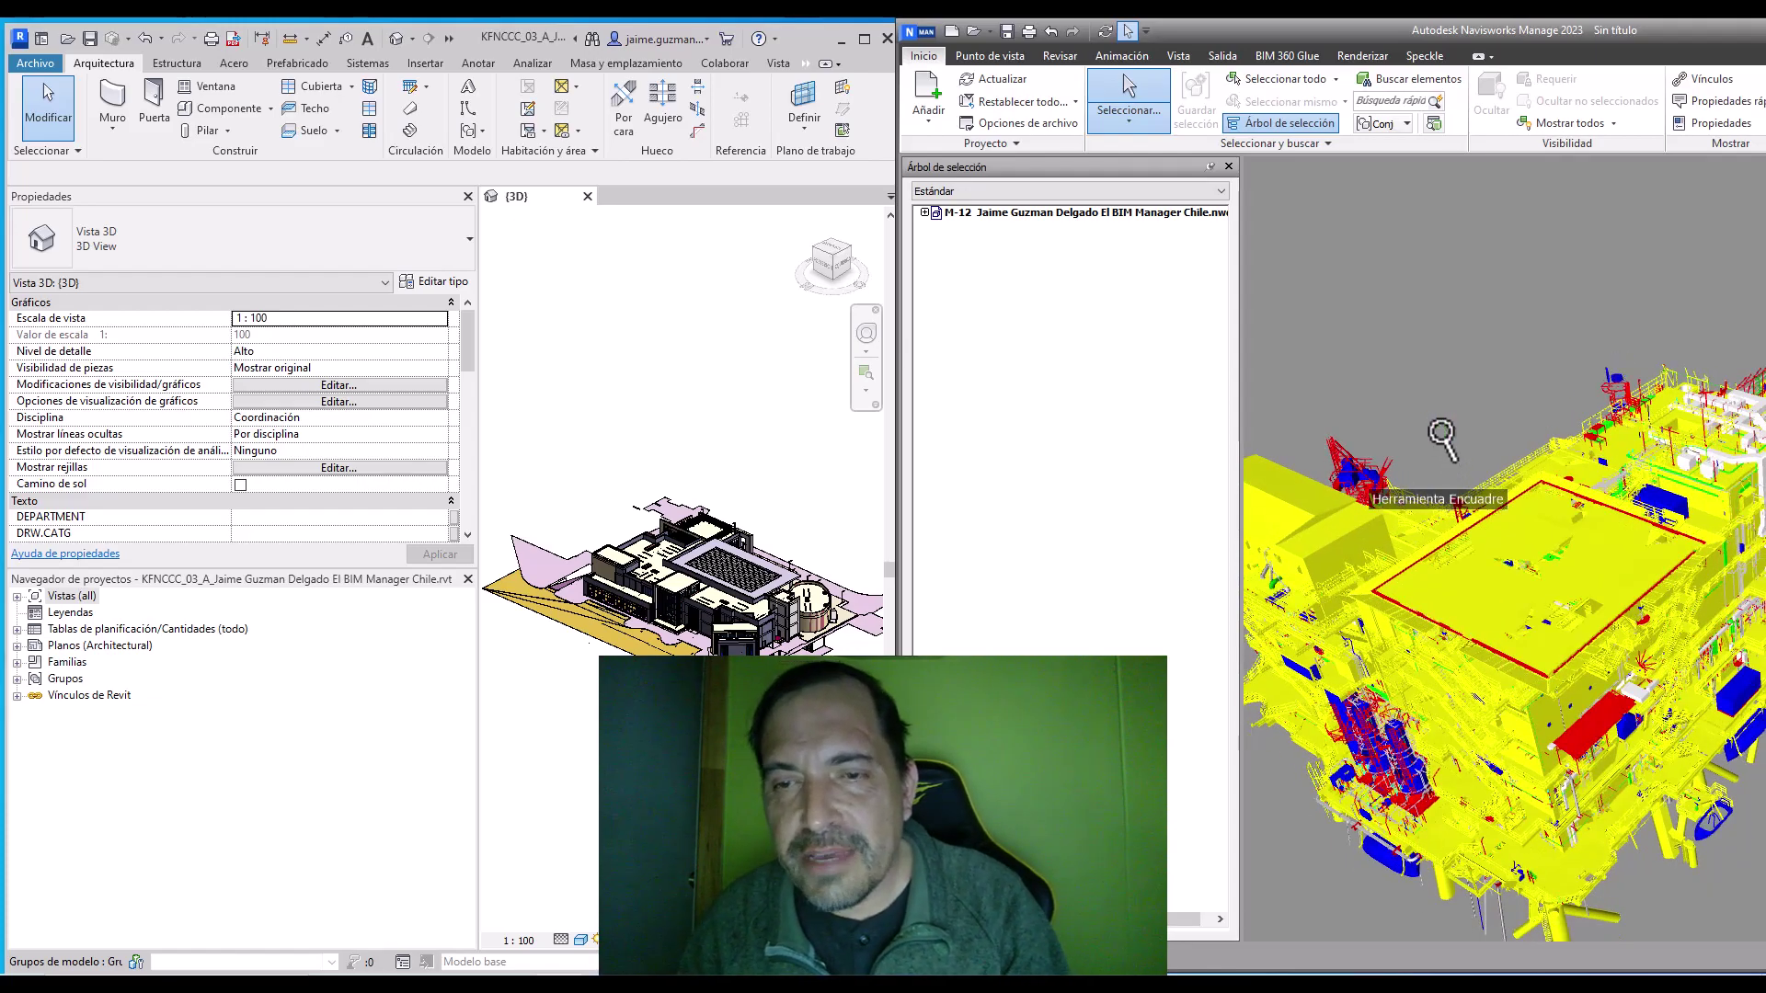
shift+middle_drag(1441, 442, 1458, 449)
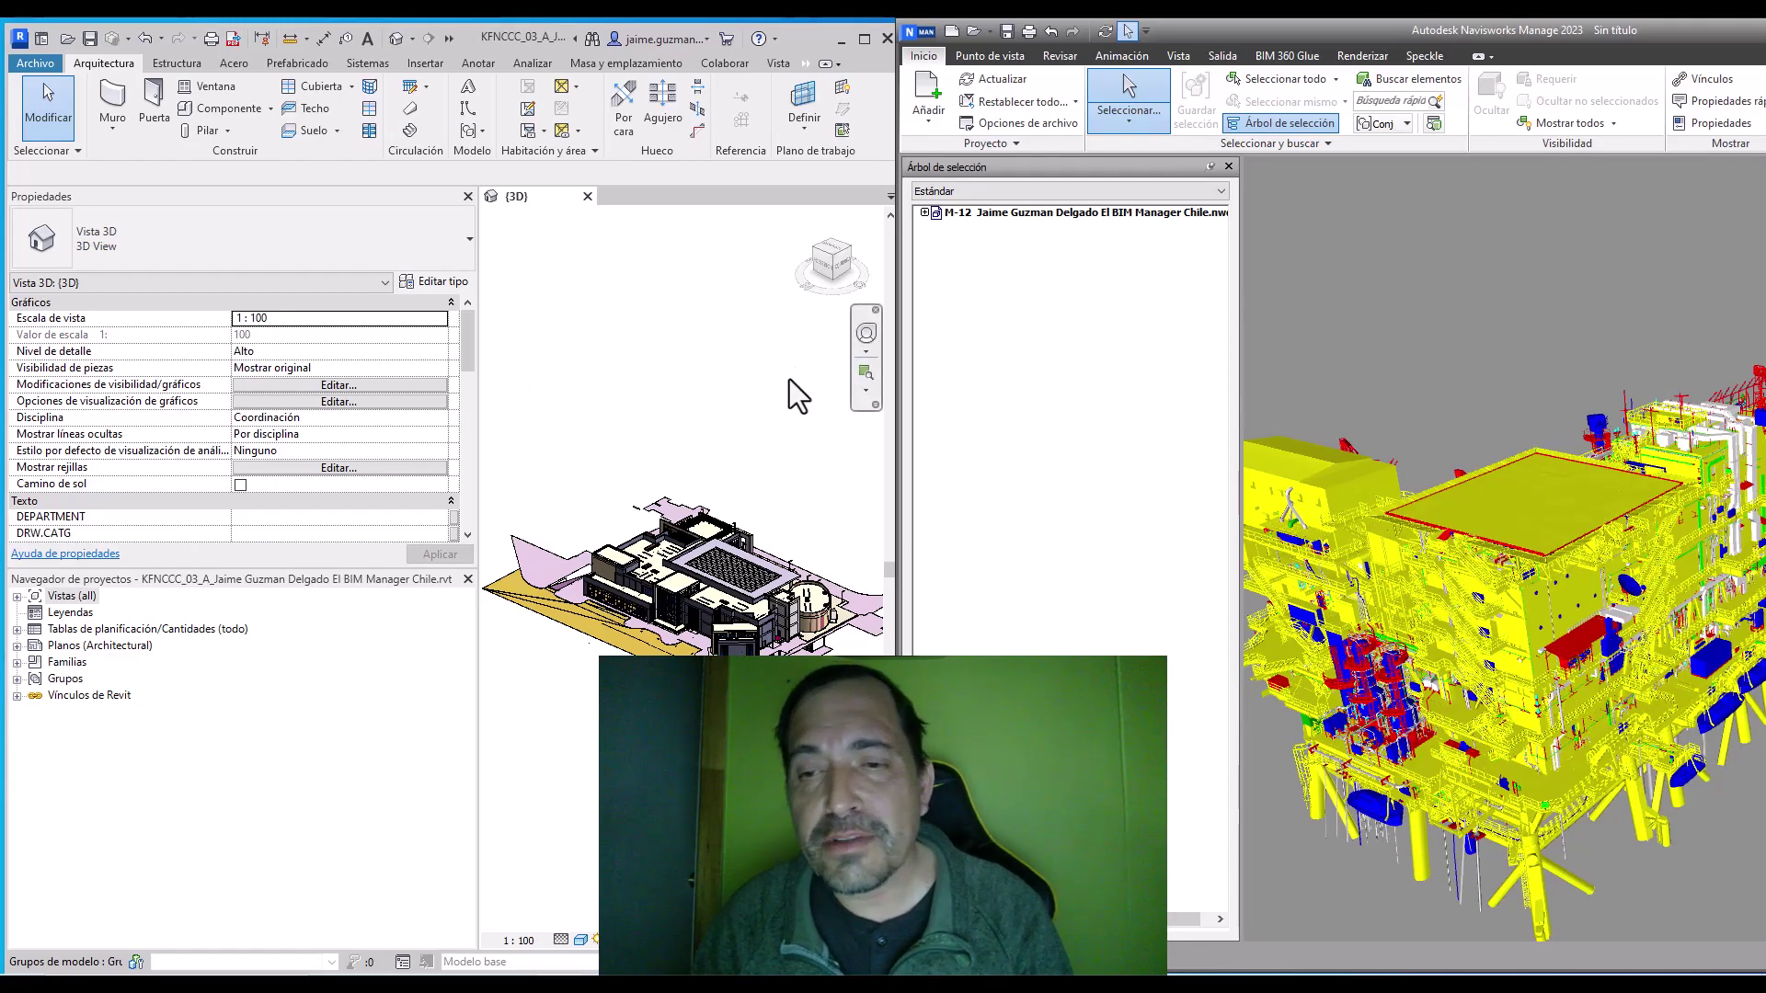
Step: Zoom the Navisworks platform out and widen the Revit 3D view by shrinking the Properties panel
scroll(1375, 515, down, 3)
scroll(1367, 543, down, 2)
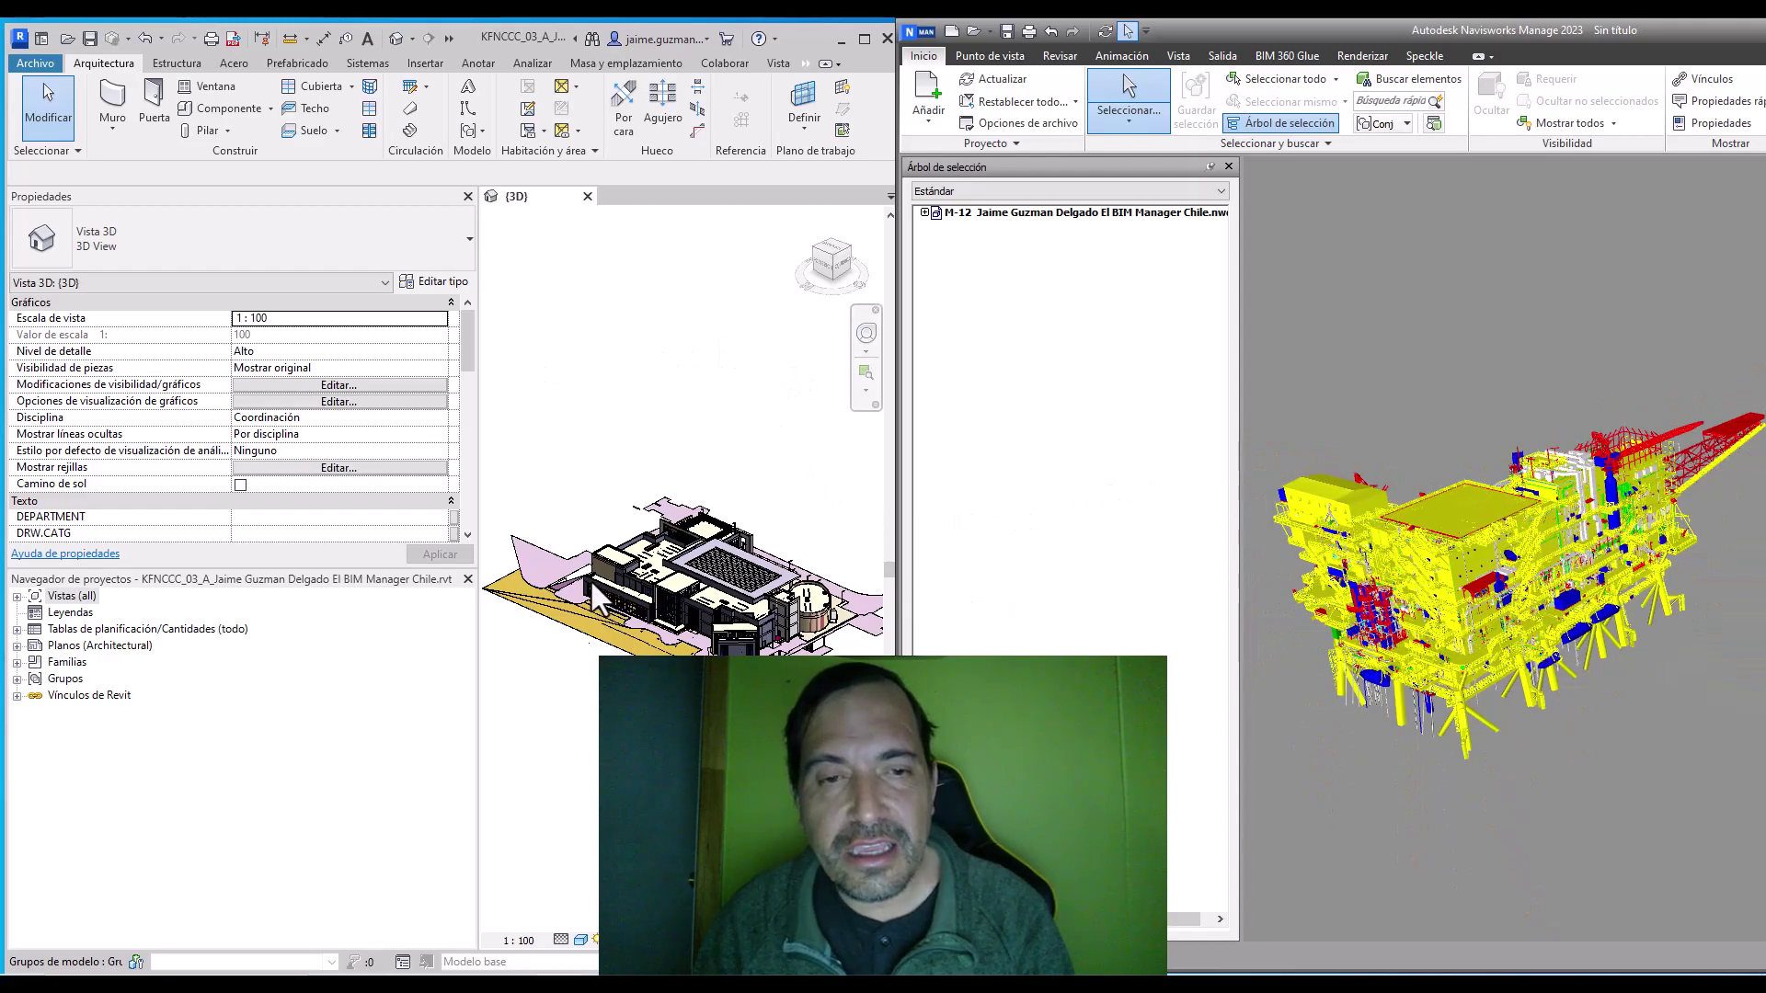
scroll(599, 599, down, 3)
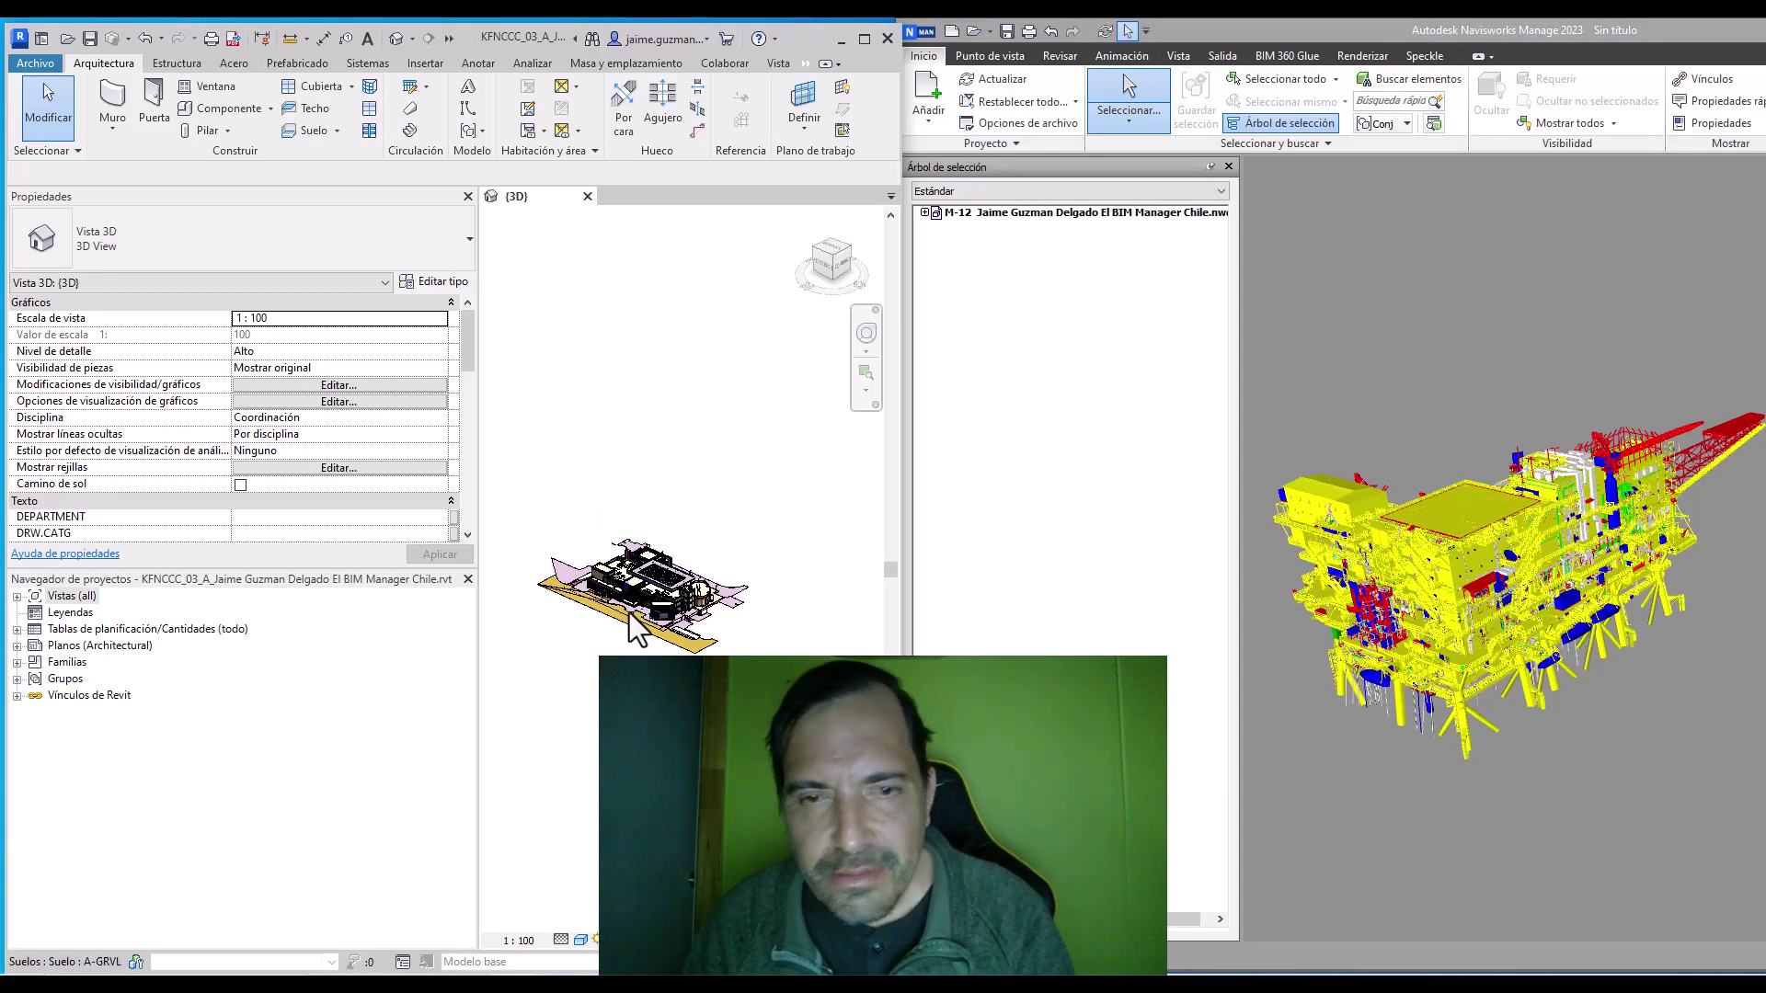
scroll(630, 613, up, 5)
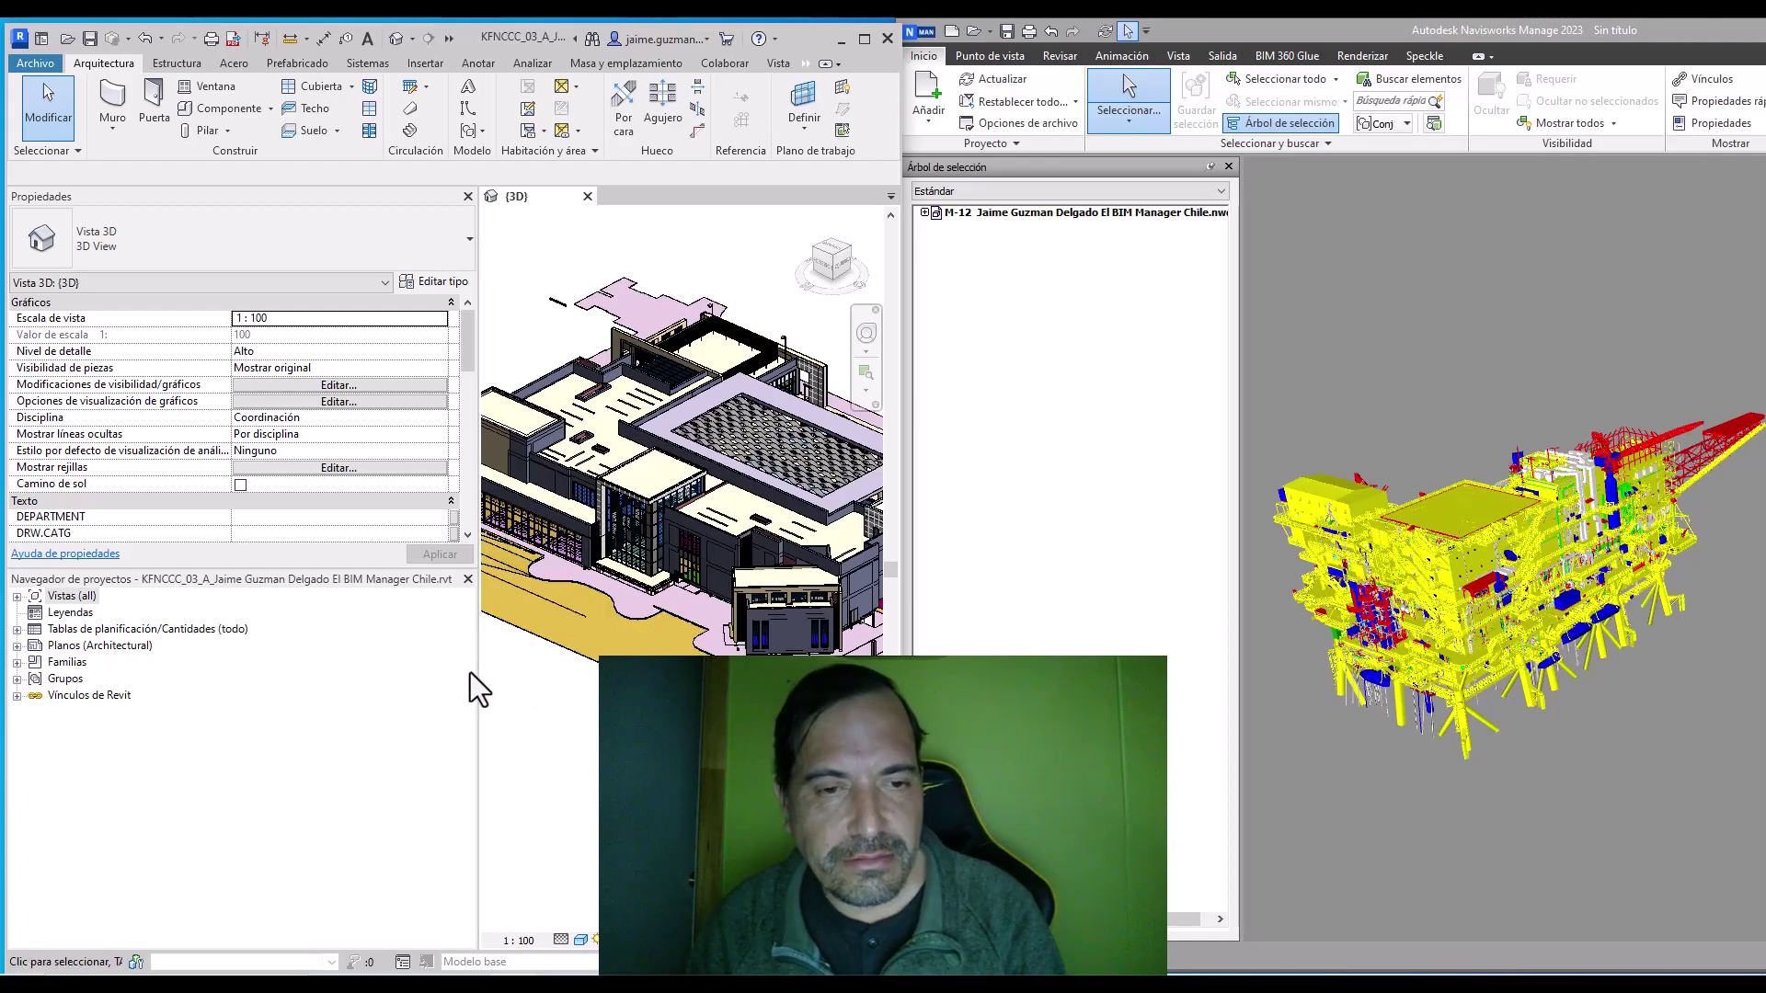
drag(477, 676, 319, 628)
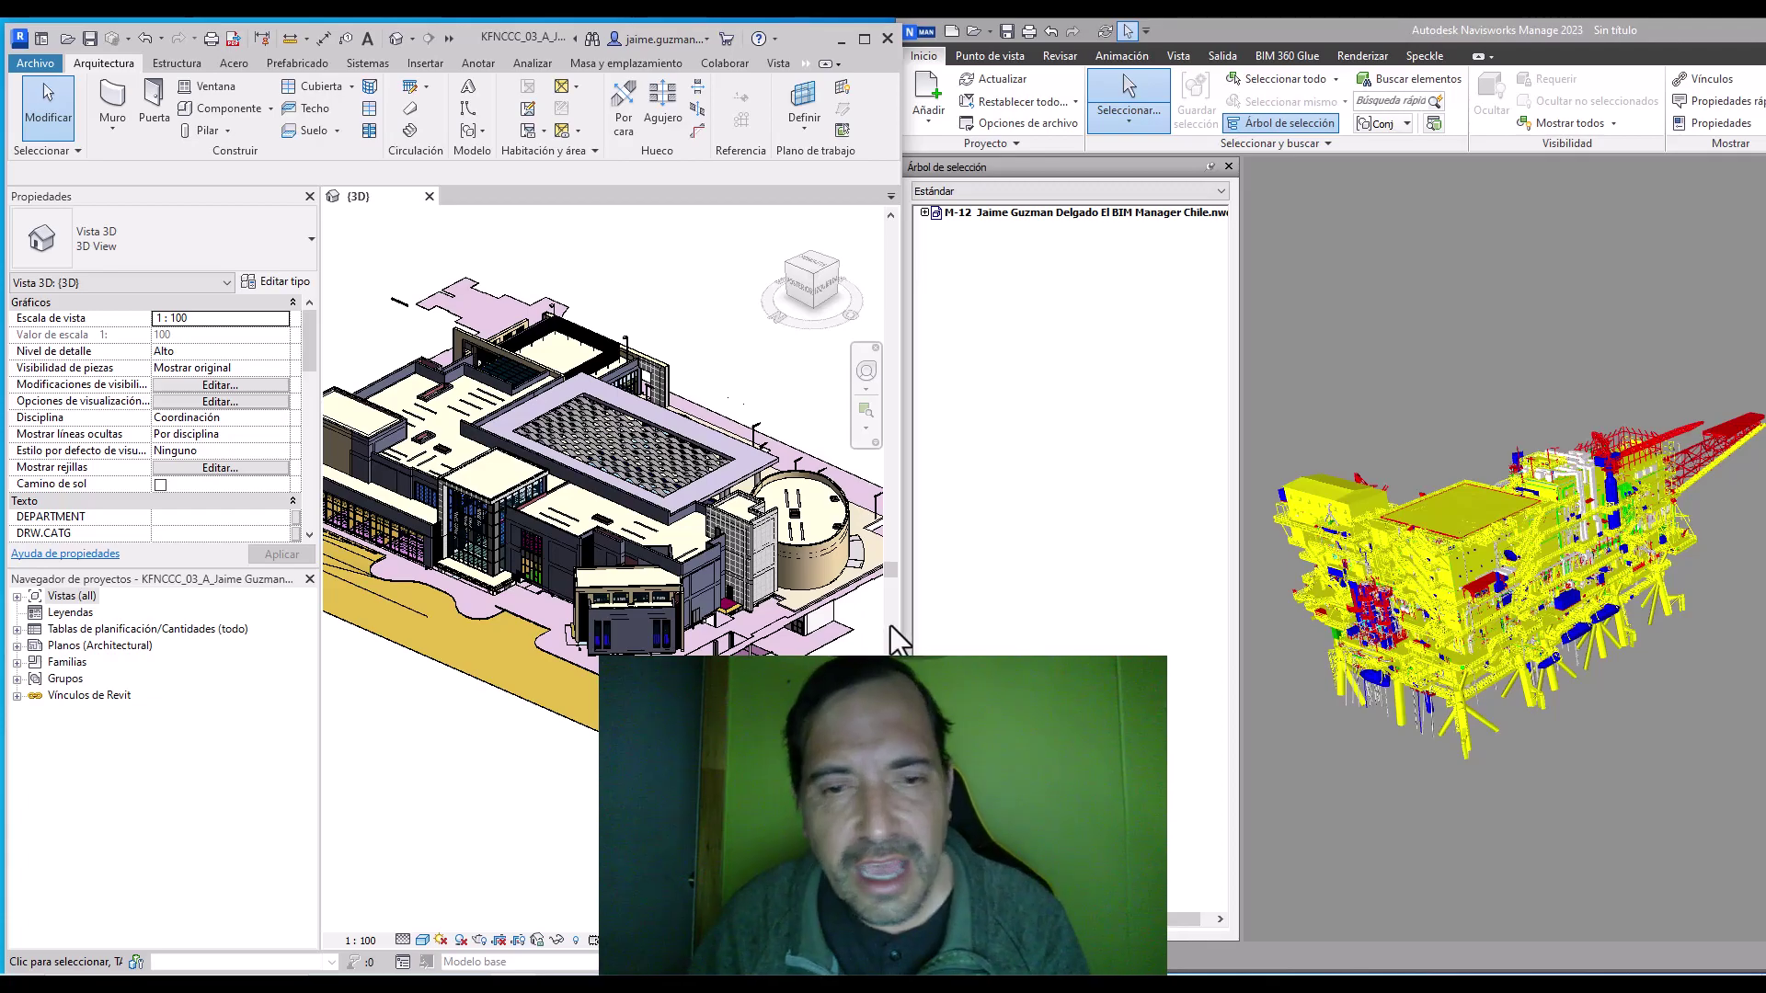
Step: Orbit and zoom into the Revit building, then orbit and zoom in on the Navisworks platform
shift+middle_drag(598, 441, 644, 441)
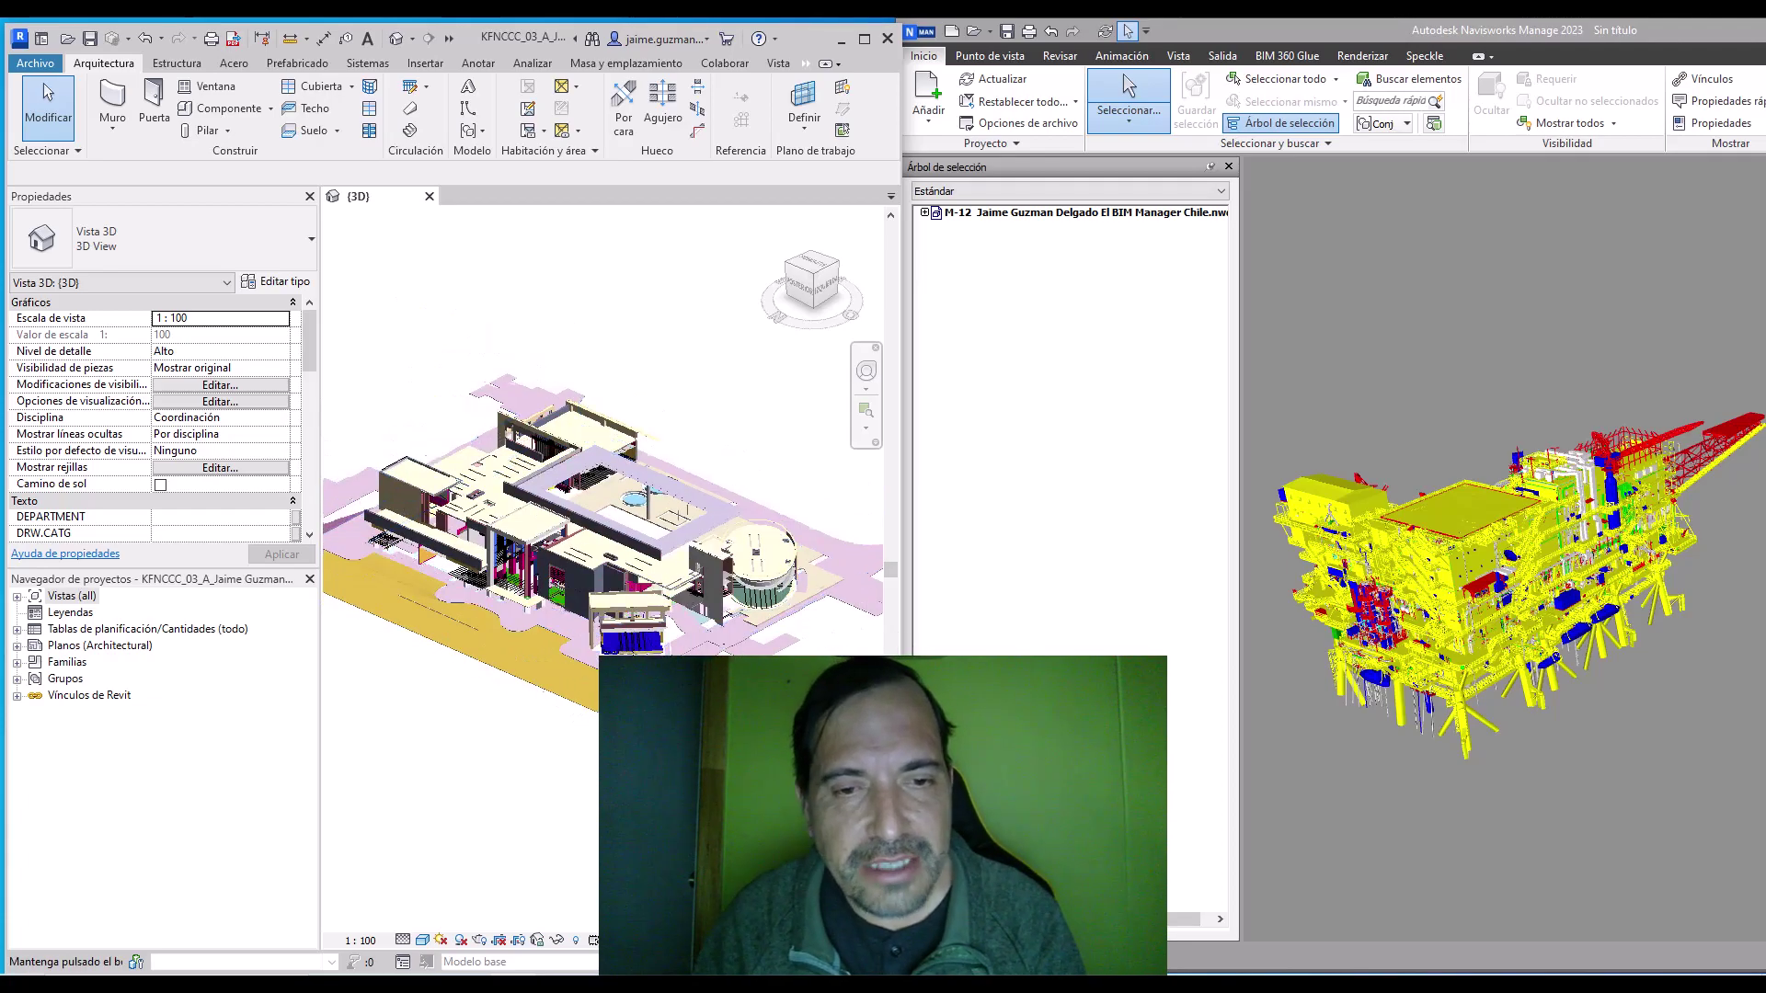
scroll(648, 648, up, 4)
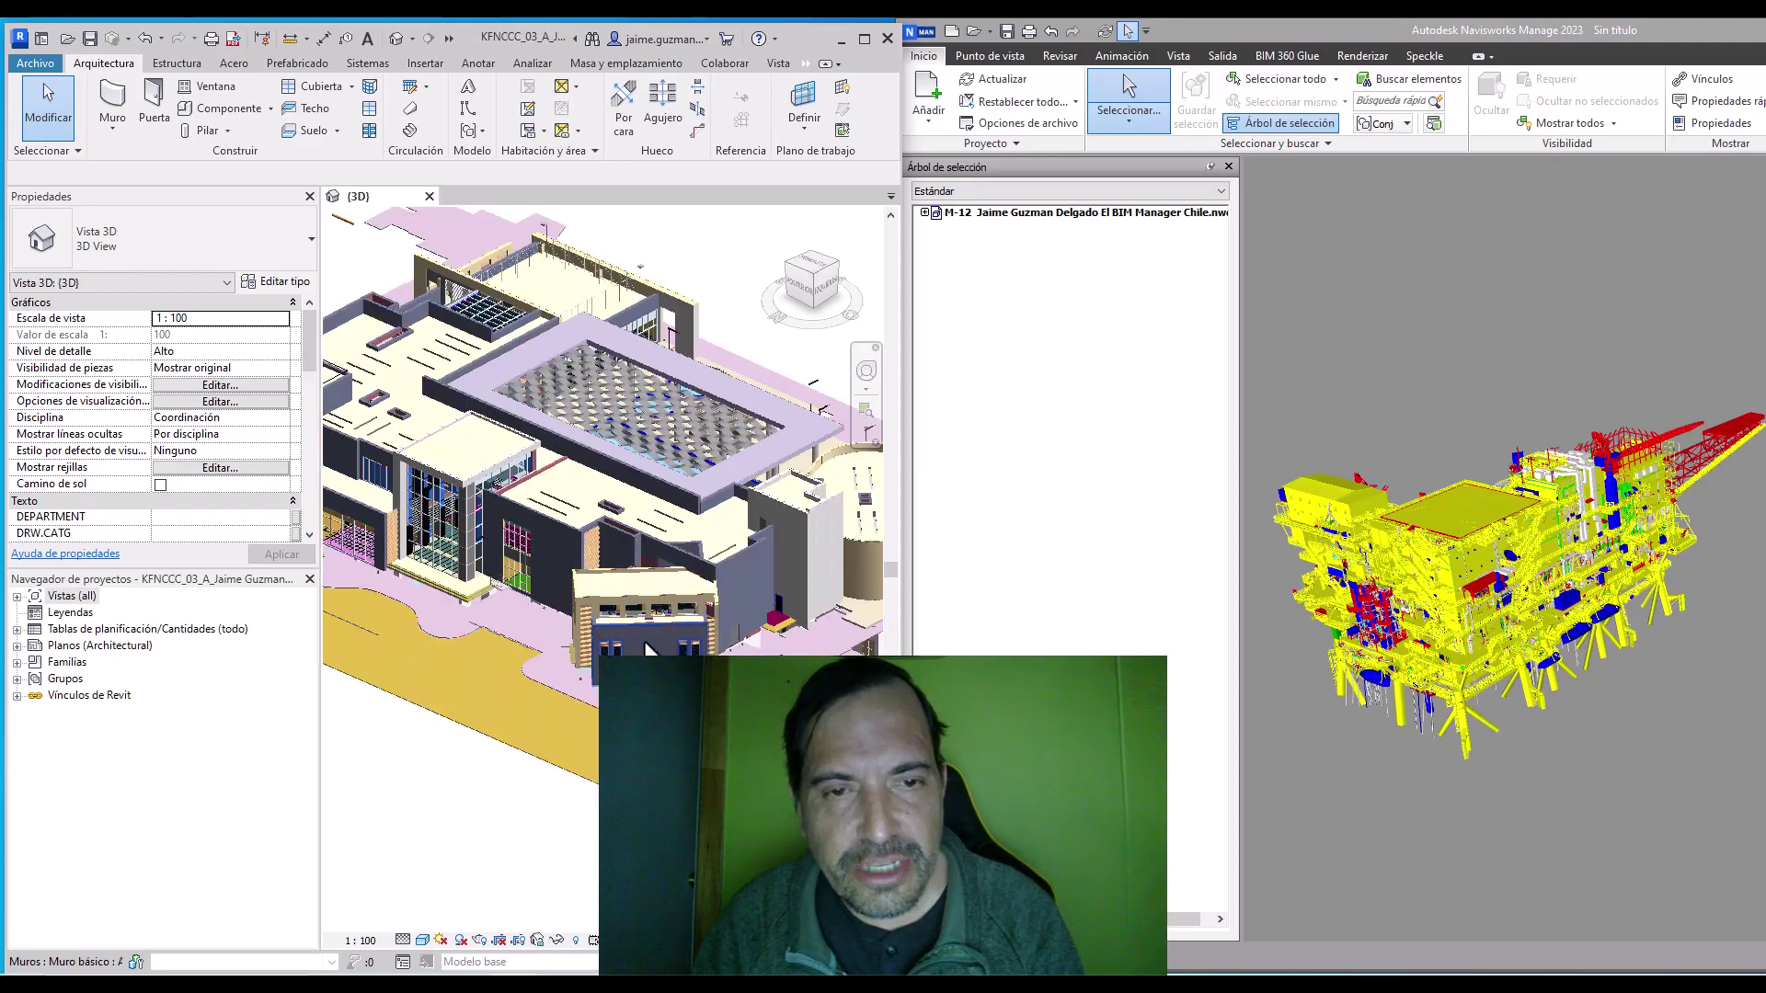
scroll(1472, 532, up, 2)
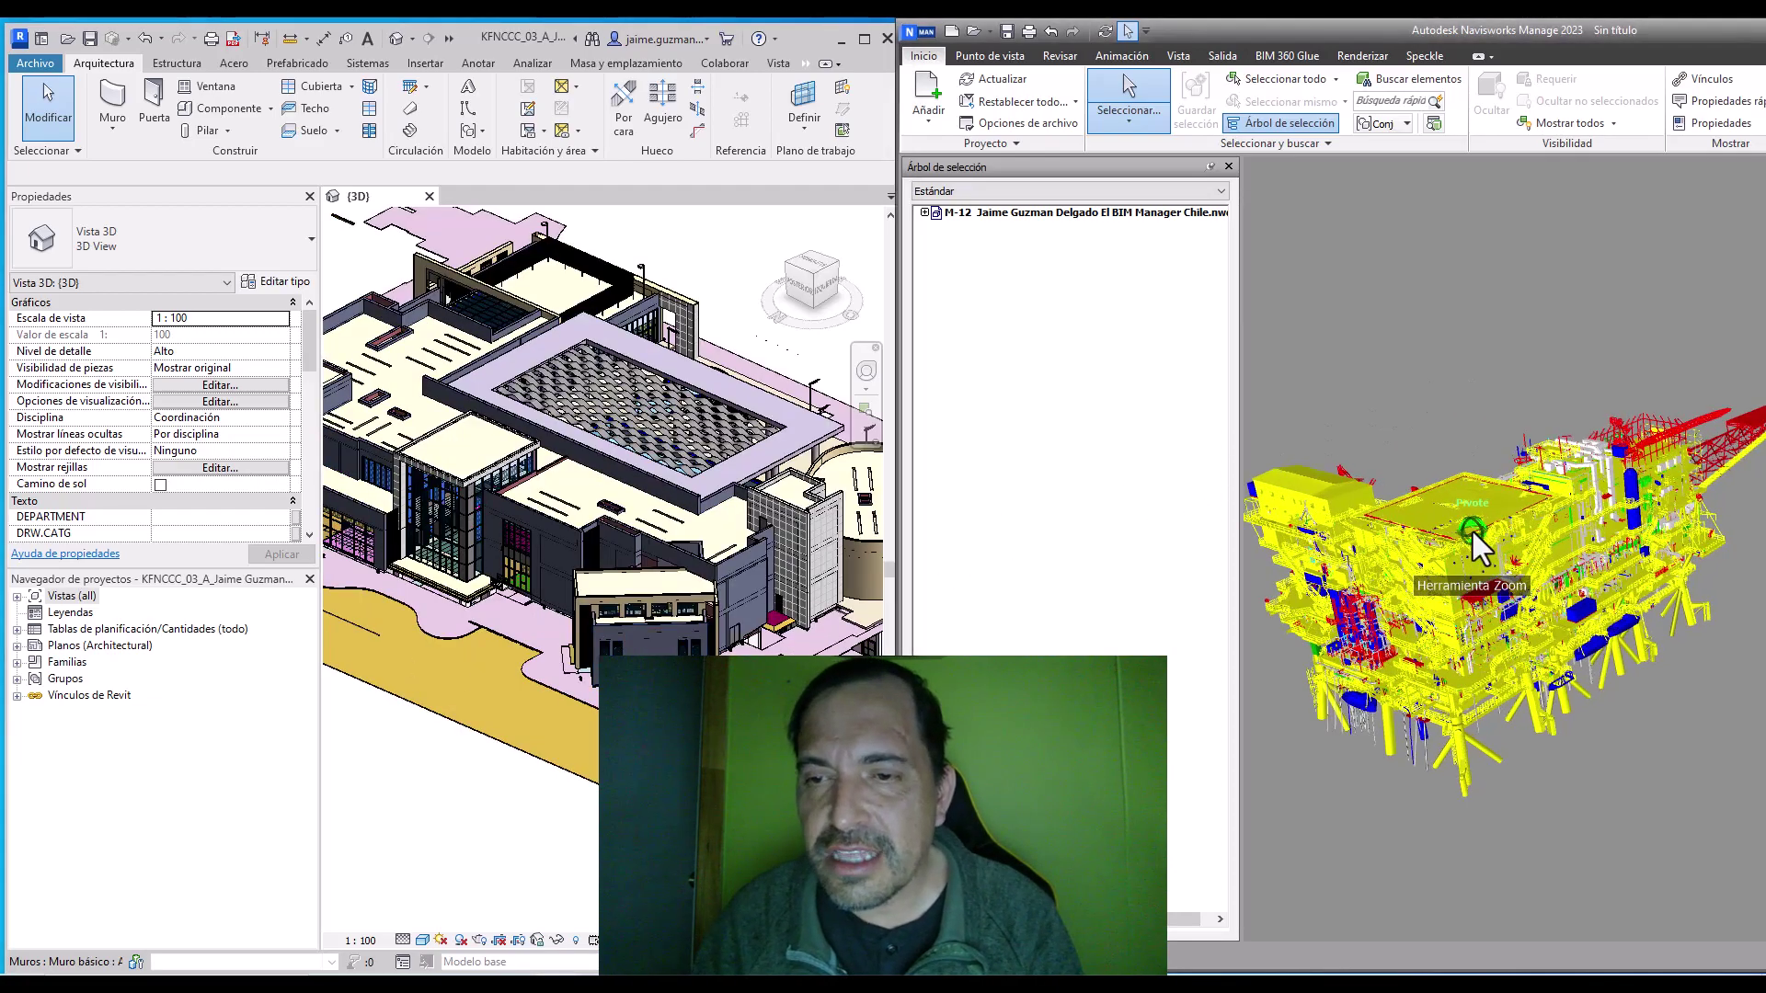
scroll(1472, 532, up, 2)
scroll(1472, 532, up, 1)
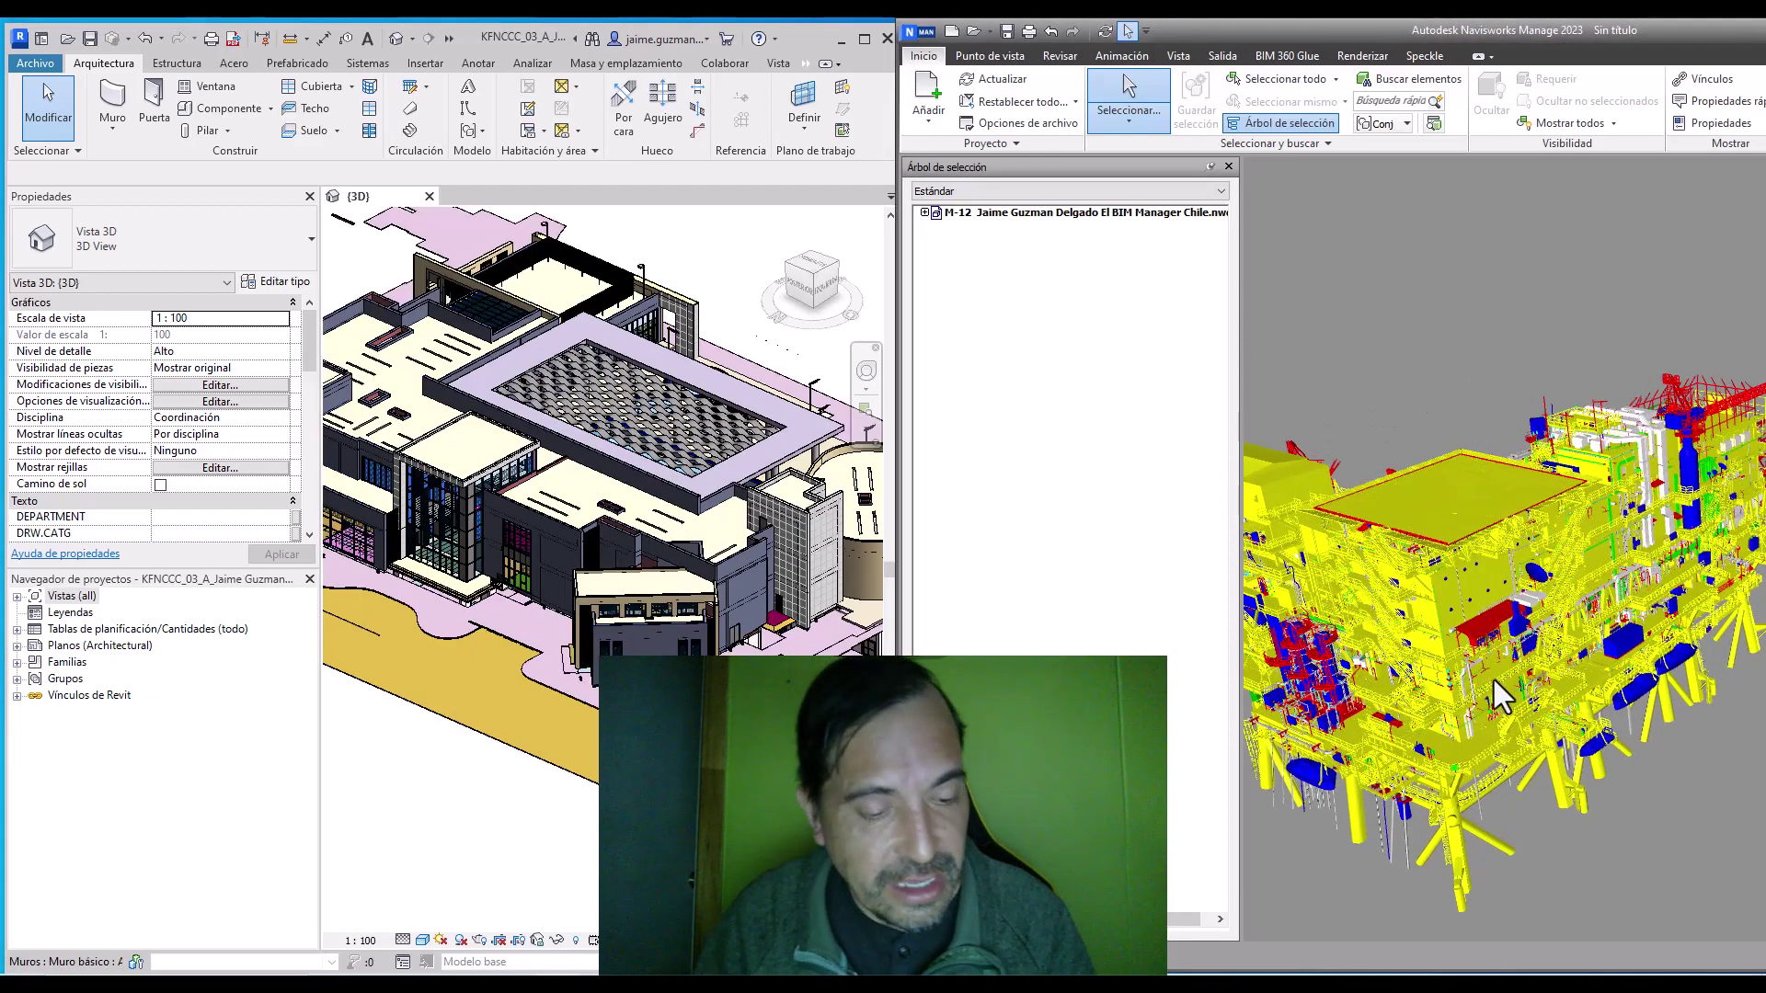
mouse_move(1555, 611)
shift+middle_down()
mouse_move(1678, 598)
mouse_move(1638, 550)
mouse_move(1673, 489)
shift+middle_up()
scroll(1606, 535, up, 2)
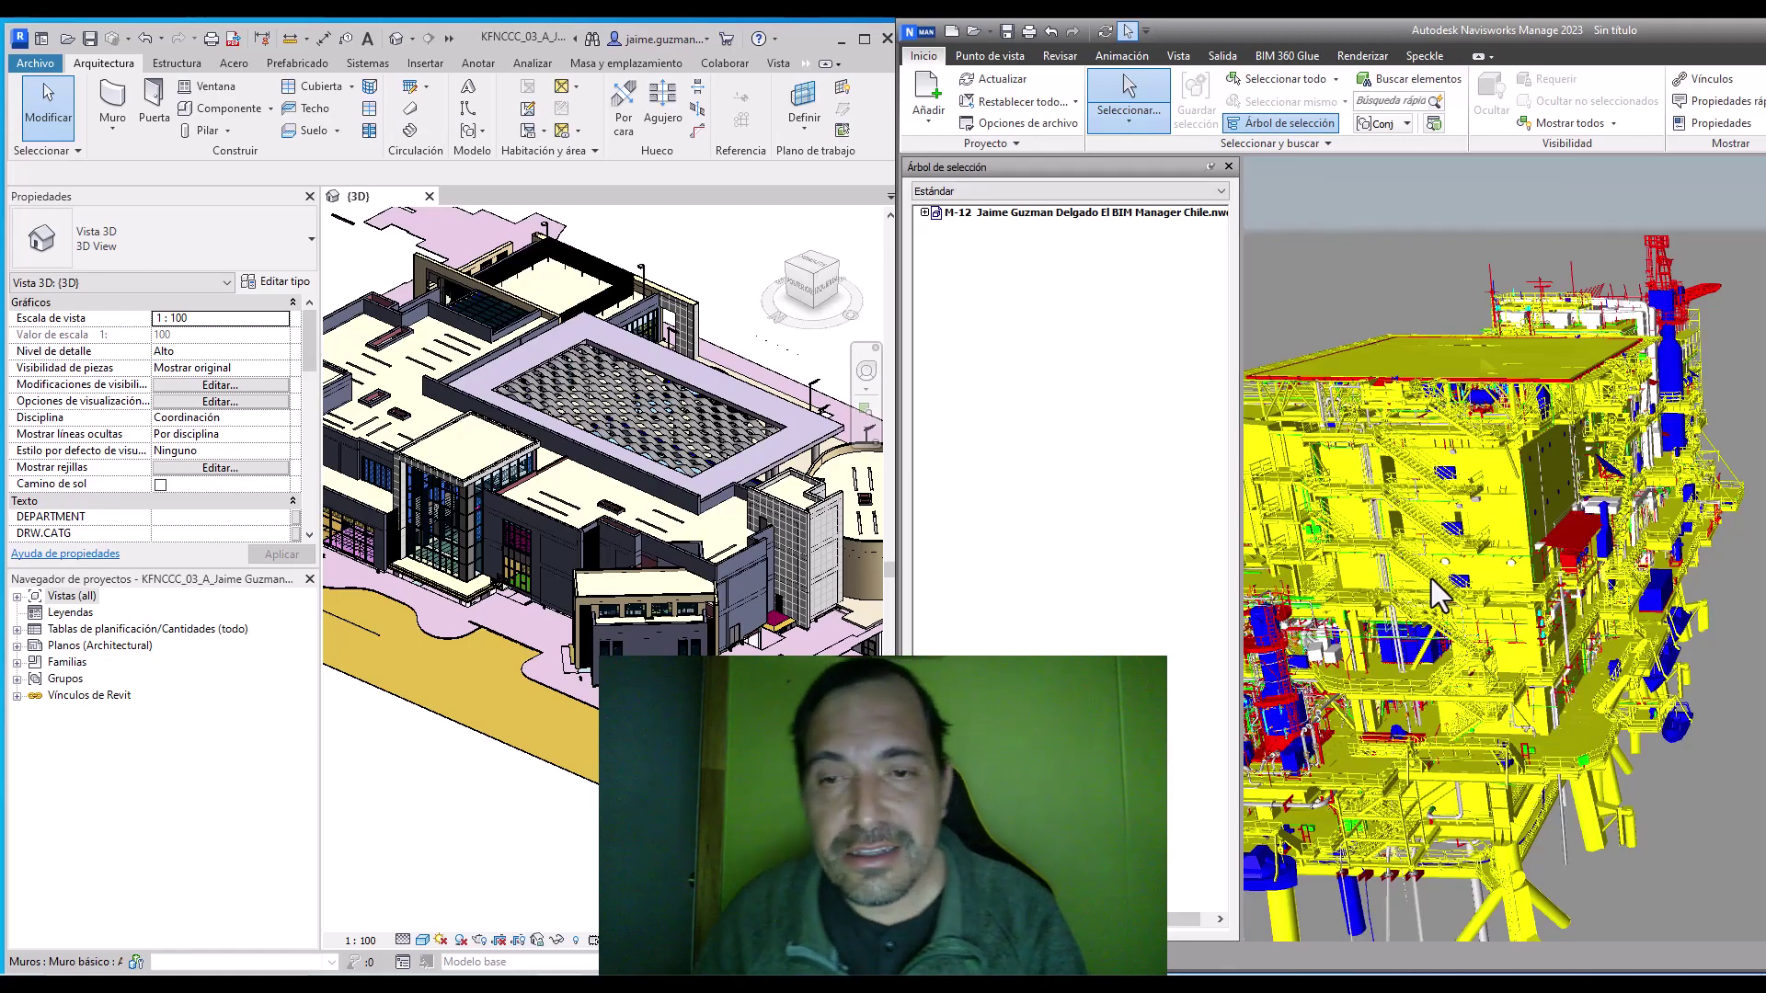
Step: Zoom and orbit the Revit building to show the round tower; orbit the platform to view from above
scroll(561, 552, down, 3)
scroll(543, 585, down, 2)
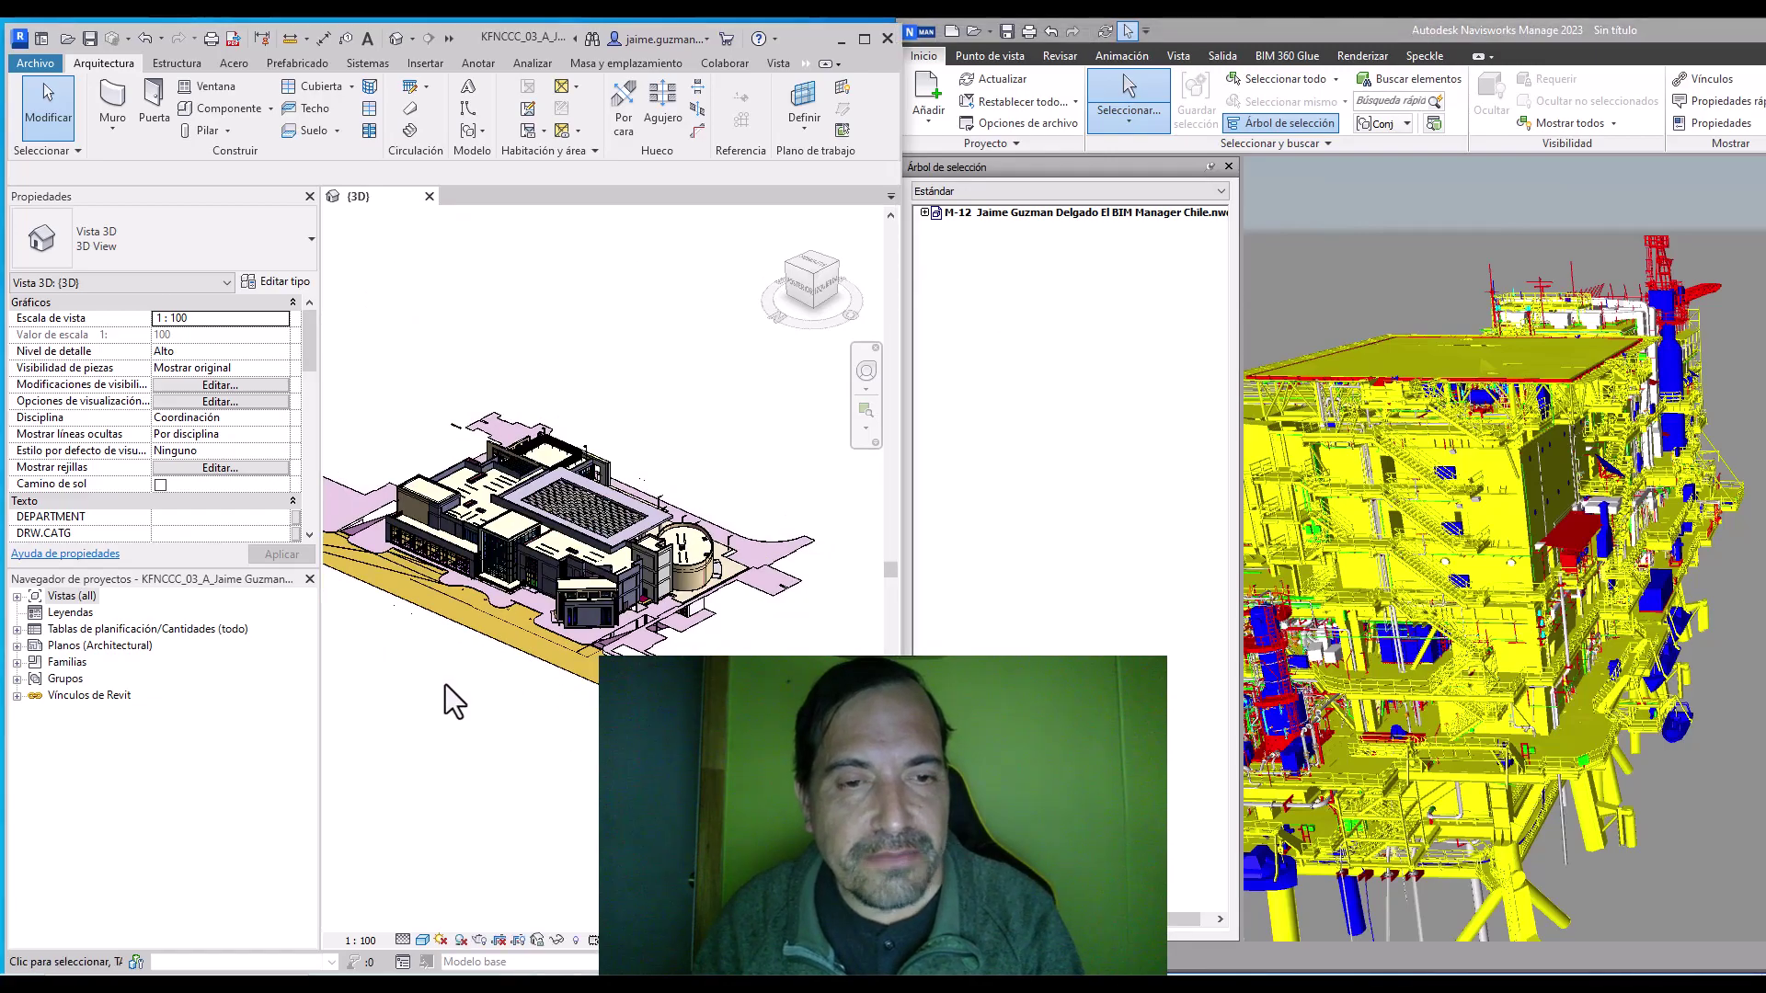
mouse_move(481, 692)
shift+middle_down()
mouse_move(481, 709)
mouse_move(570, 711)
shift+middle_up()
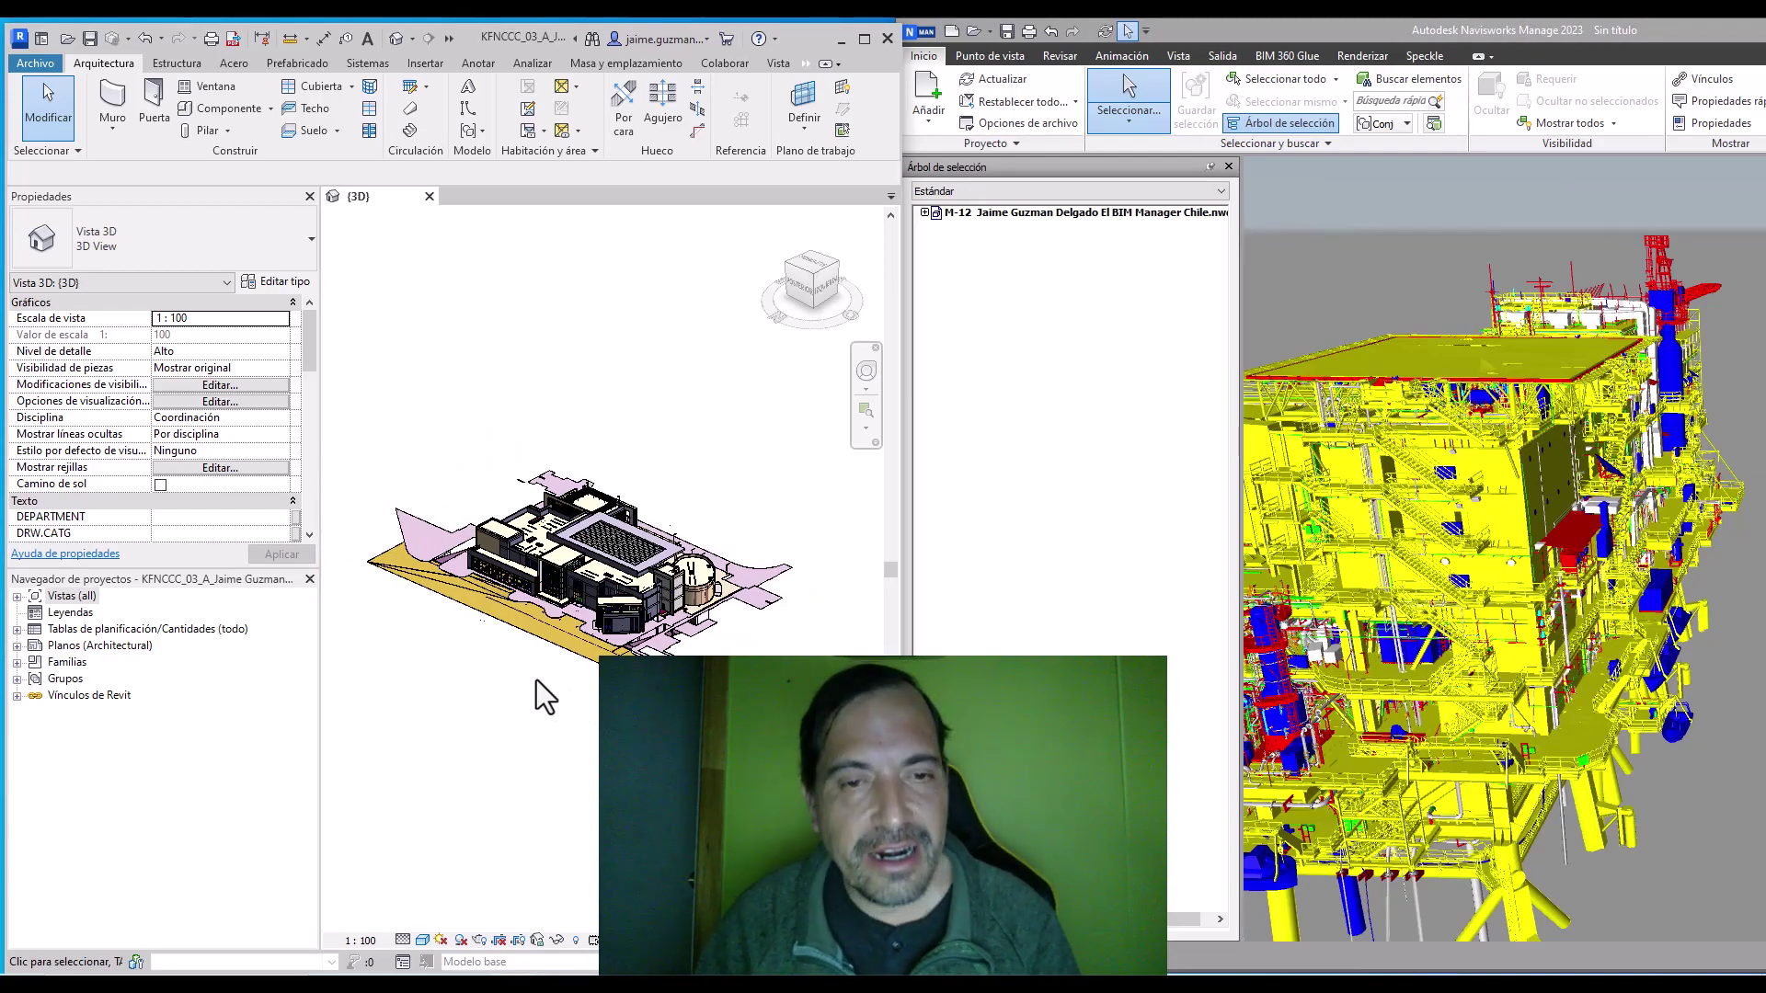
scroll(581, 651, up, 5)
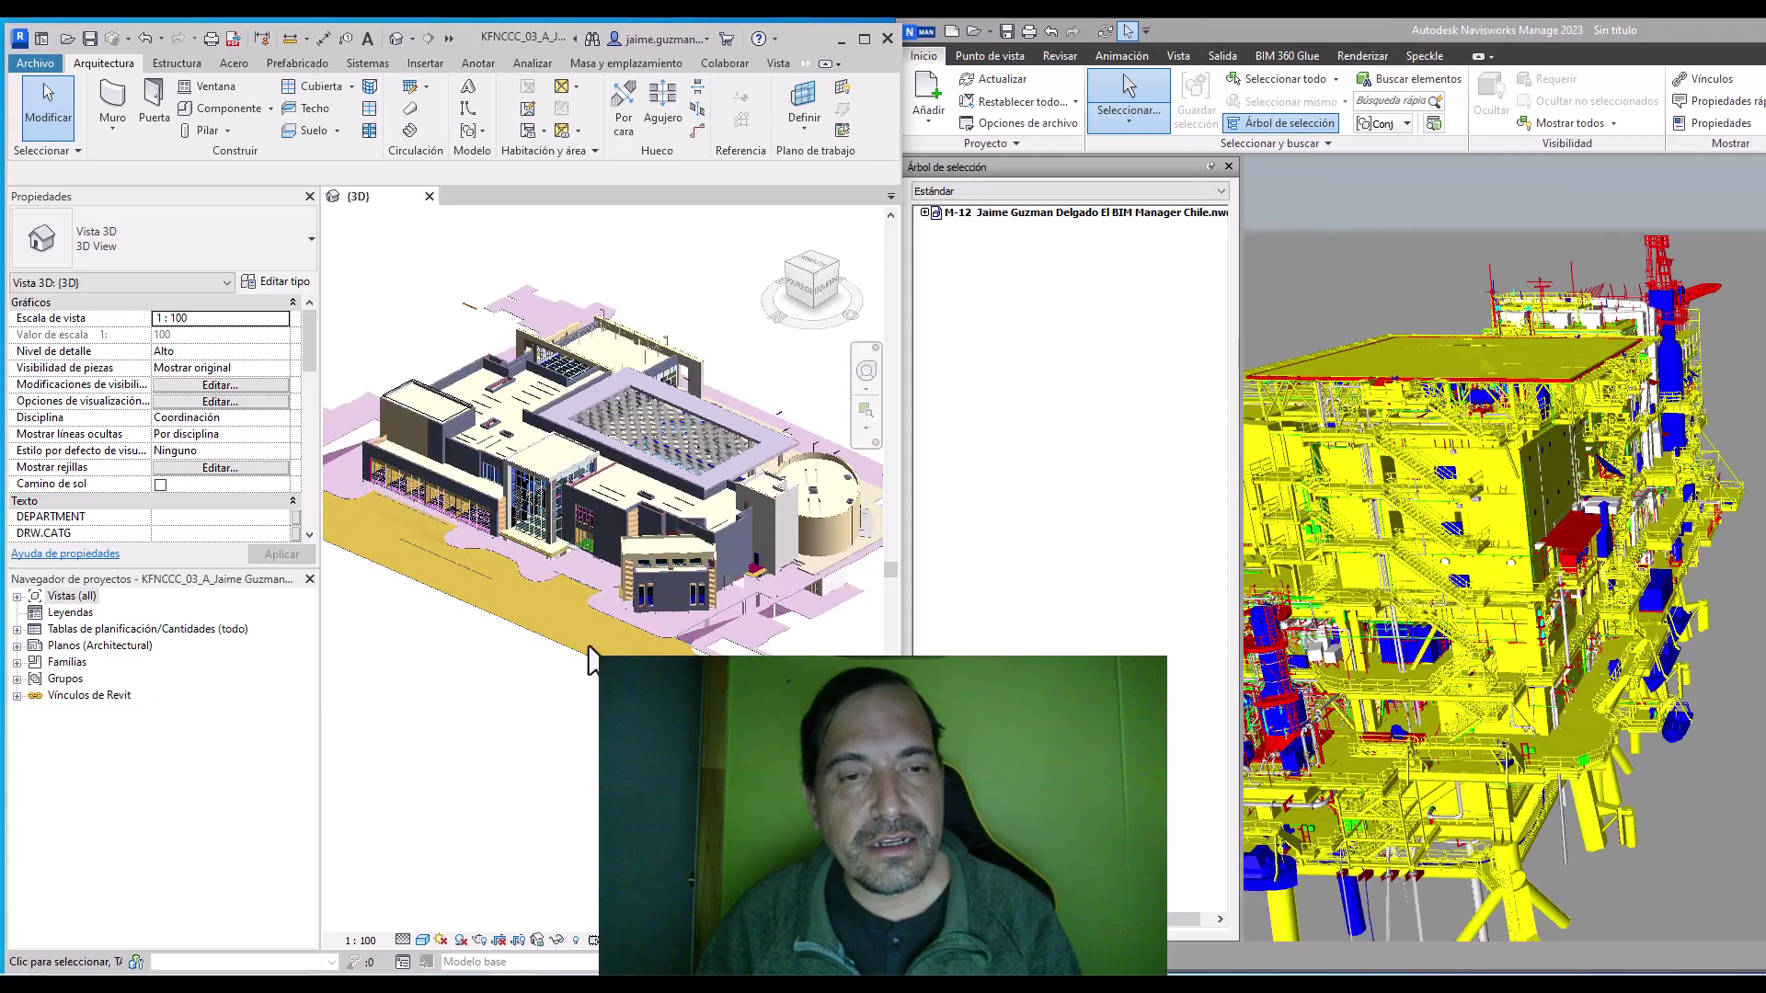
shift+middle_drag(588, 648, 528, 644)
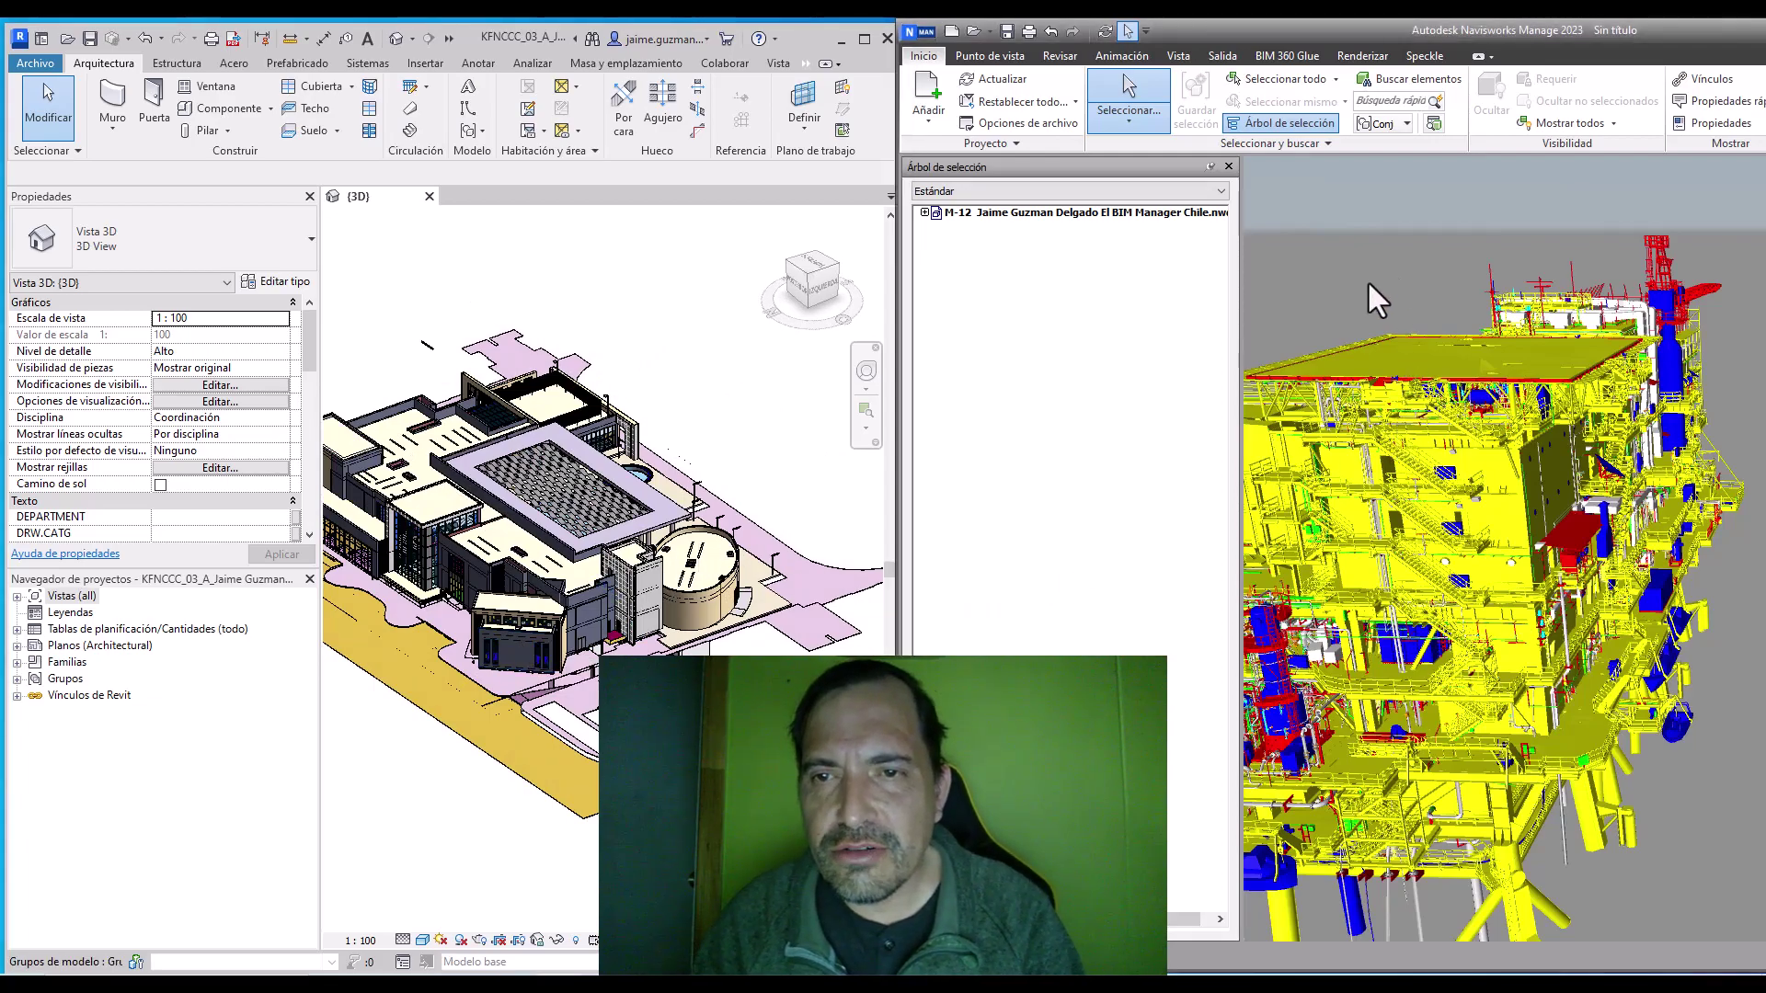
shift+middle_drag(1355, 410, 1373, 552)
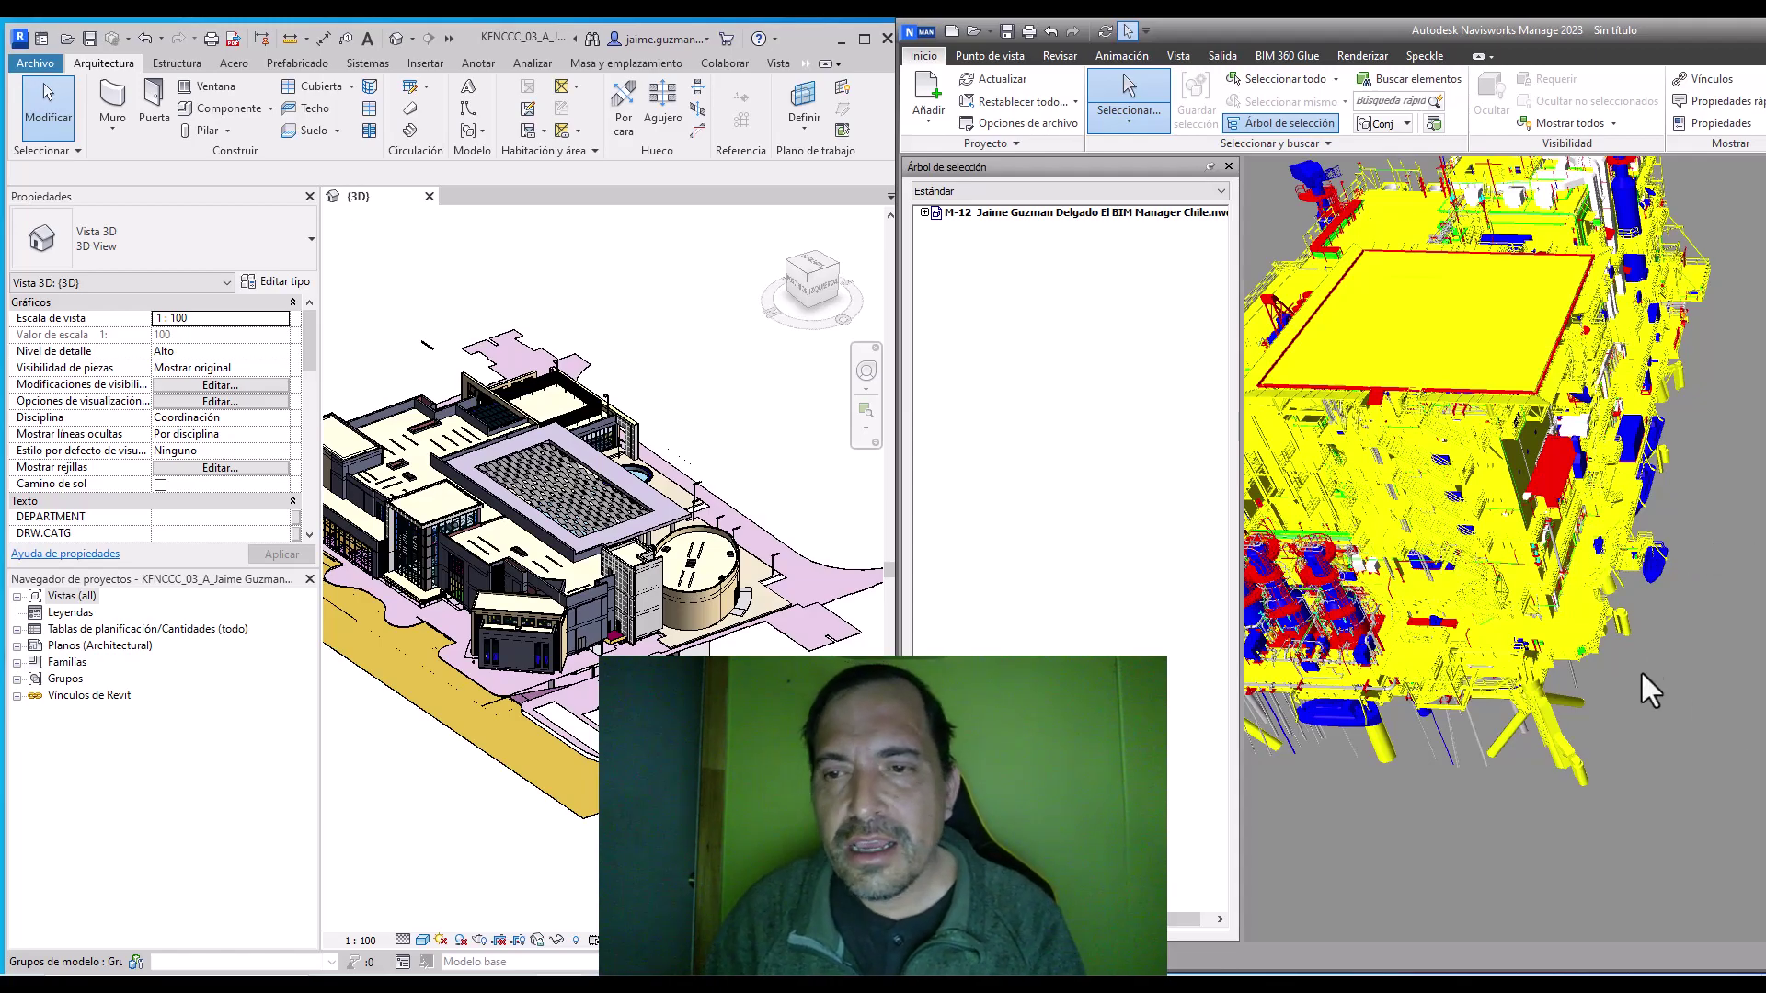
Step: Rotate the Navisworks platform further to a top-down view of its deck and crane
mouse_move(1641, 675)
shift+middle_down()
mouse_move(1415, 658)
mouse_move(1470, 736)
shift+middle_up()
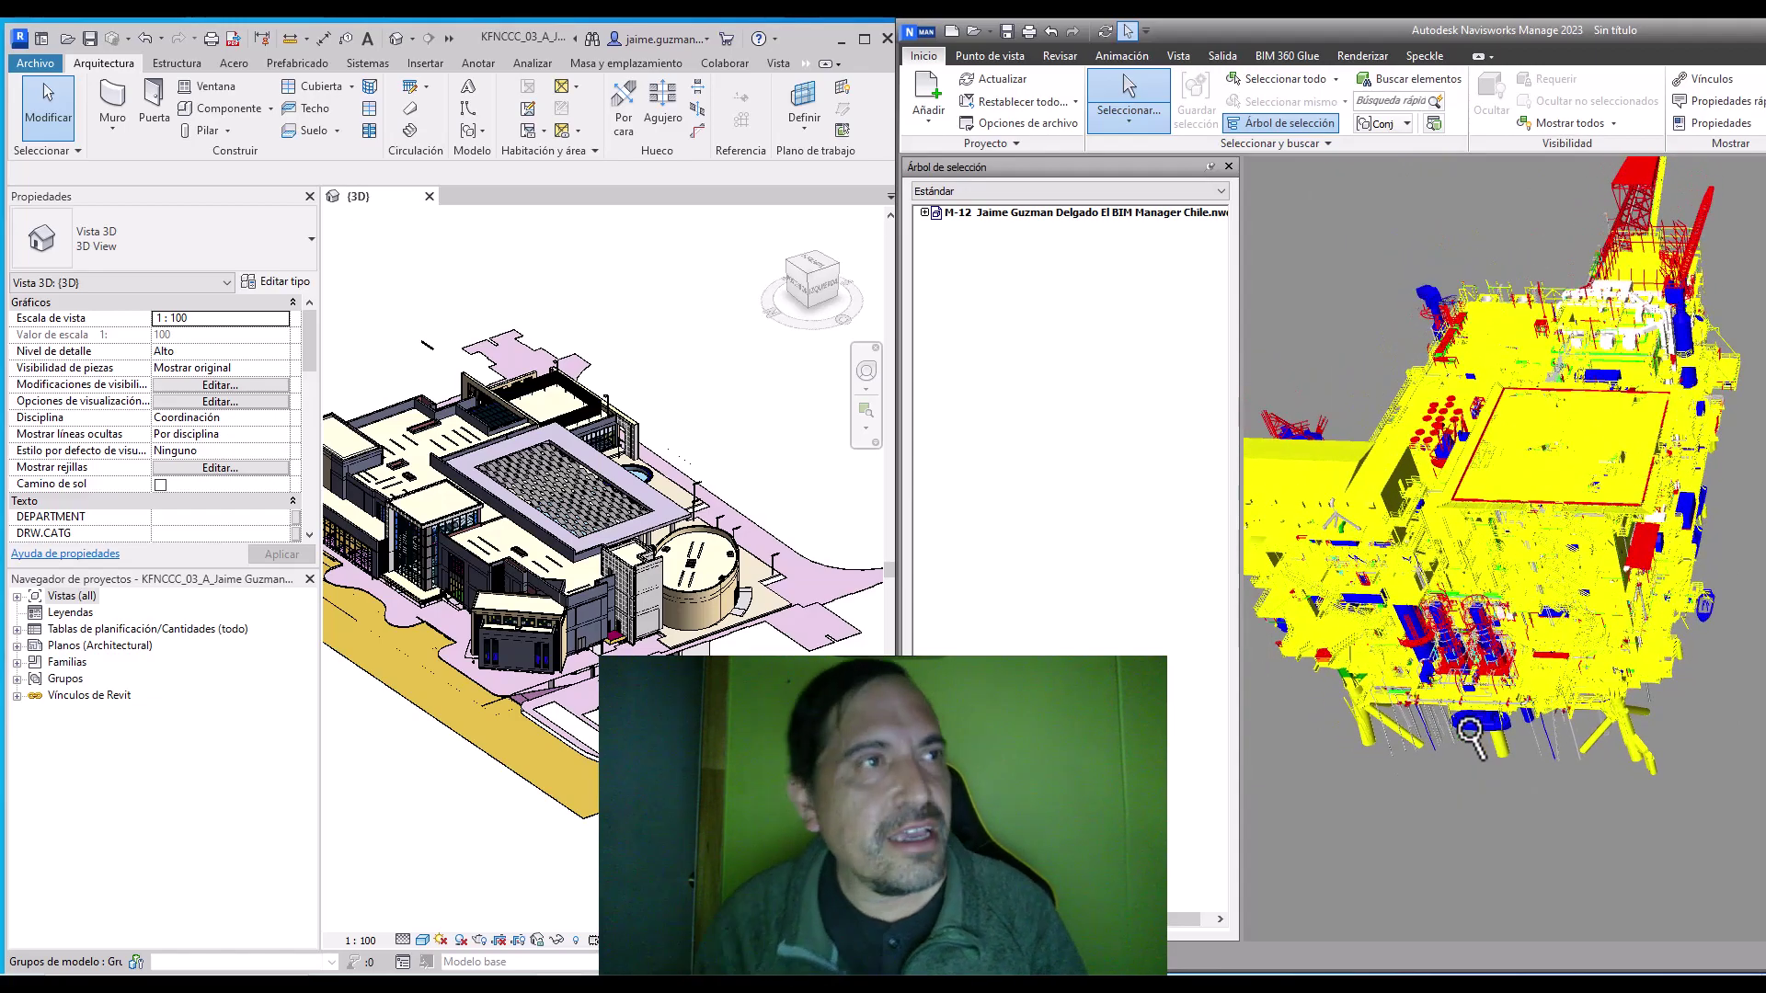